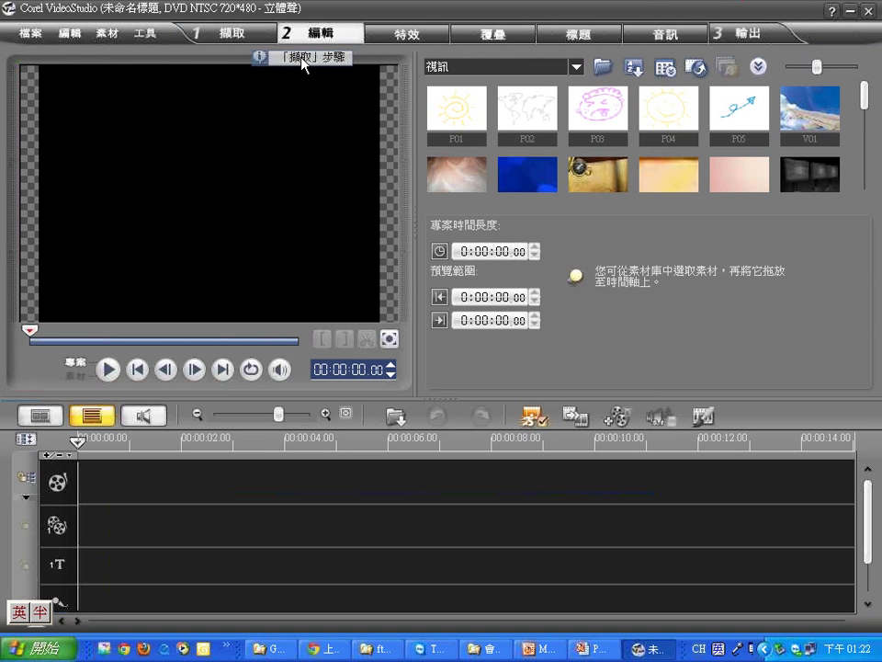
left_click(576, 67)
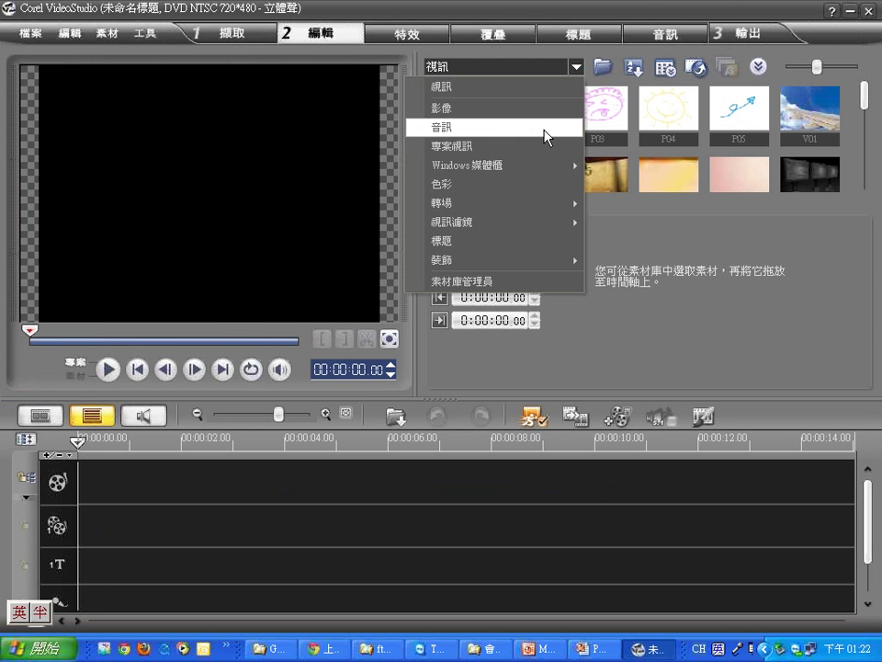
left_click(531, 9)
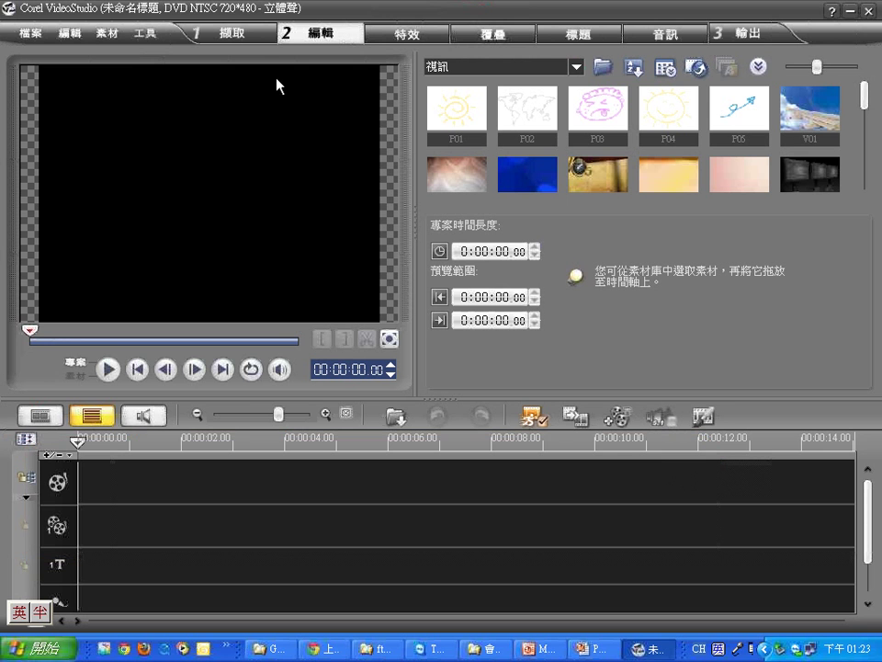
Switch the timeline to storyboard view and show the image (影像) category in the media library
left_click(36, 416)
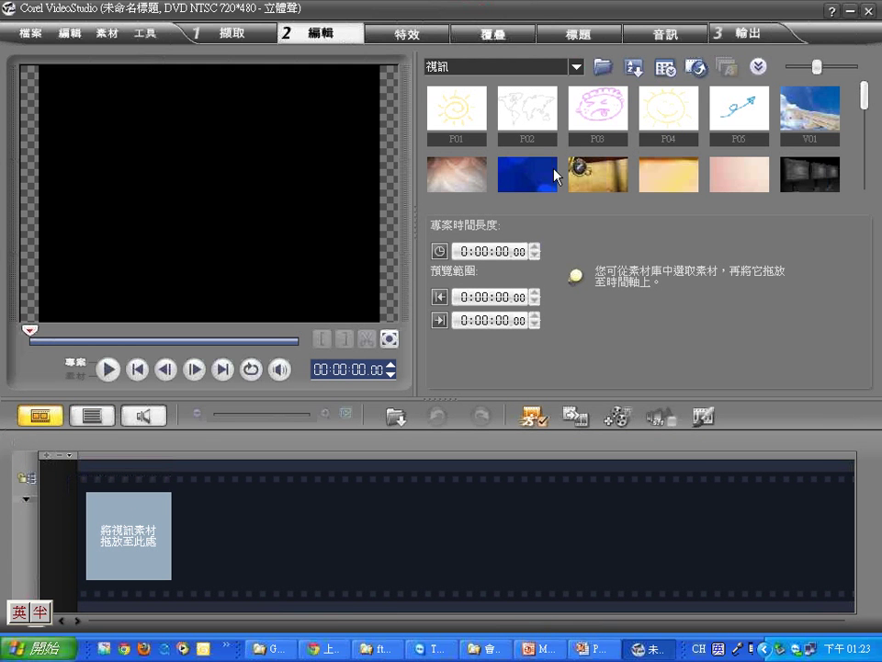
left_click(577, 68)
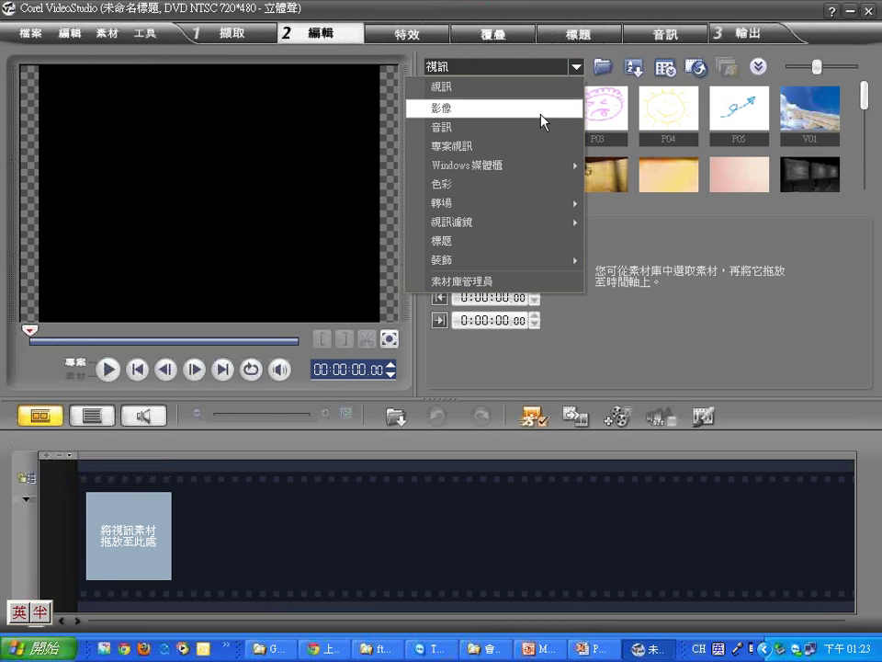
left_click(541, 115)
left_click(575, 67)
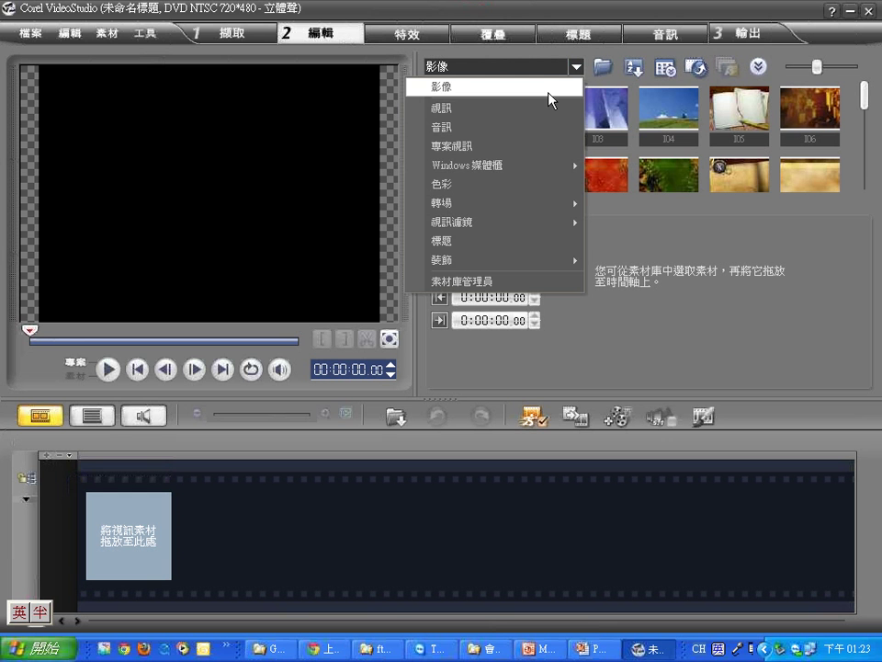
Add UVS120316-001.mpg, UVS120316-002.mpg and UVS120316-003.mpg from the Corel VideoStudio\12.0 documents folder to the storyboard
left_click(484, 648)
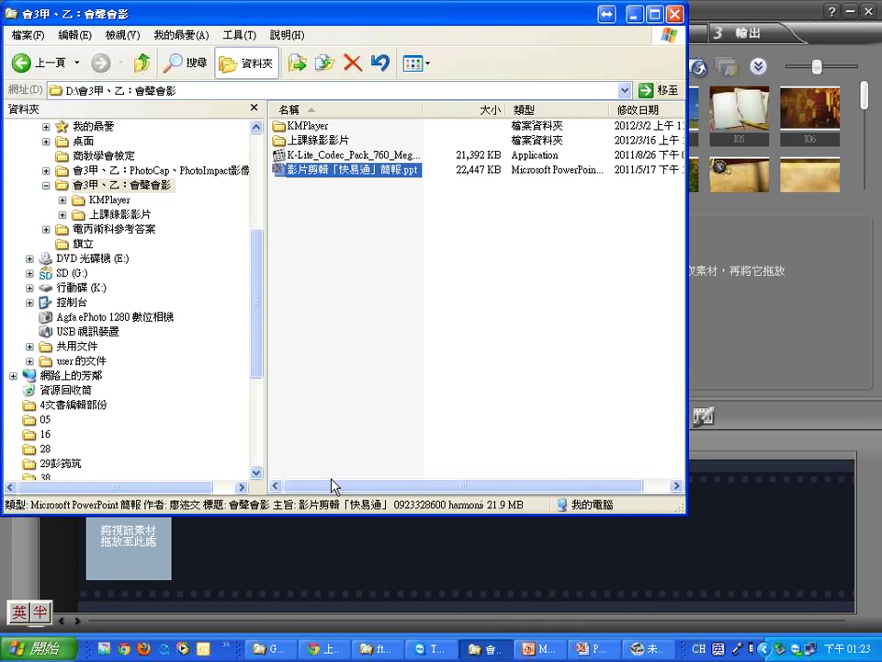
left_click_drag(258, 334, 258, 217)
left_click(13, 143)
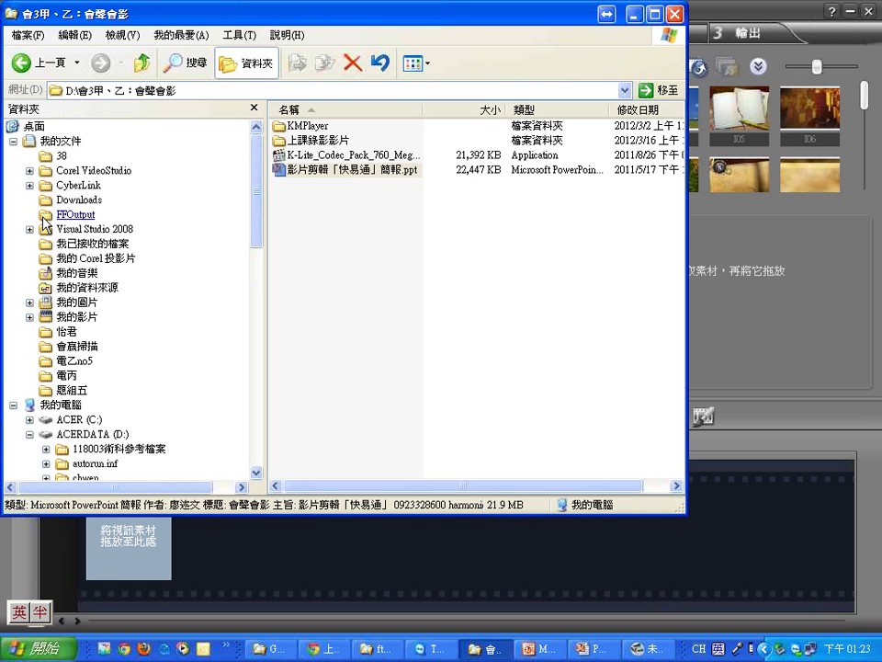
left_click(31, 171)
left_click(57, 184)
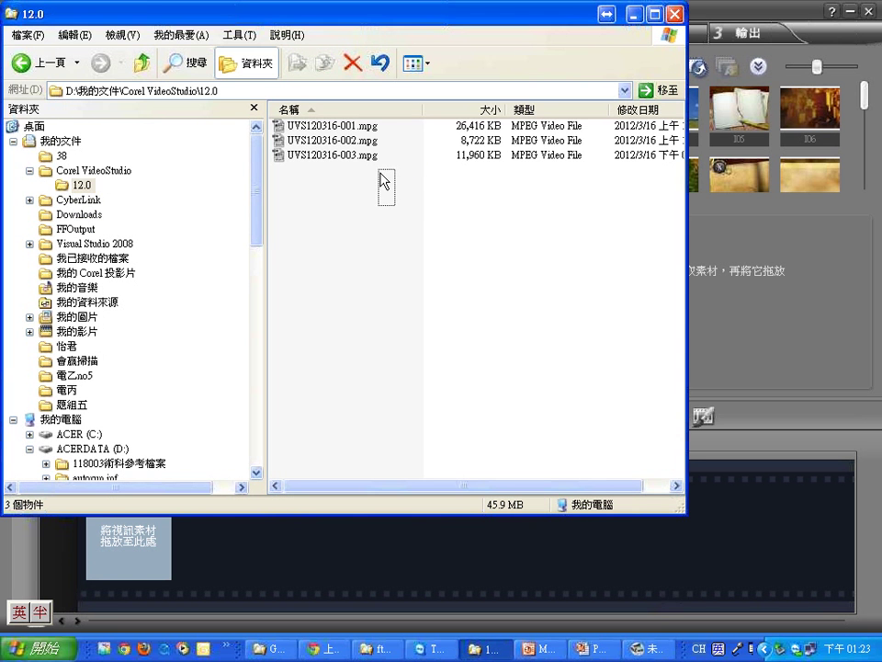
left_click_drag(384, 181, 148, 574)
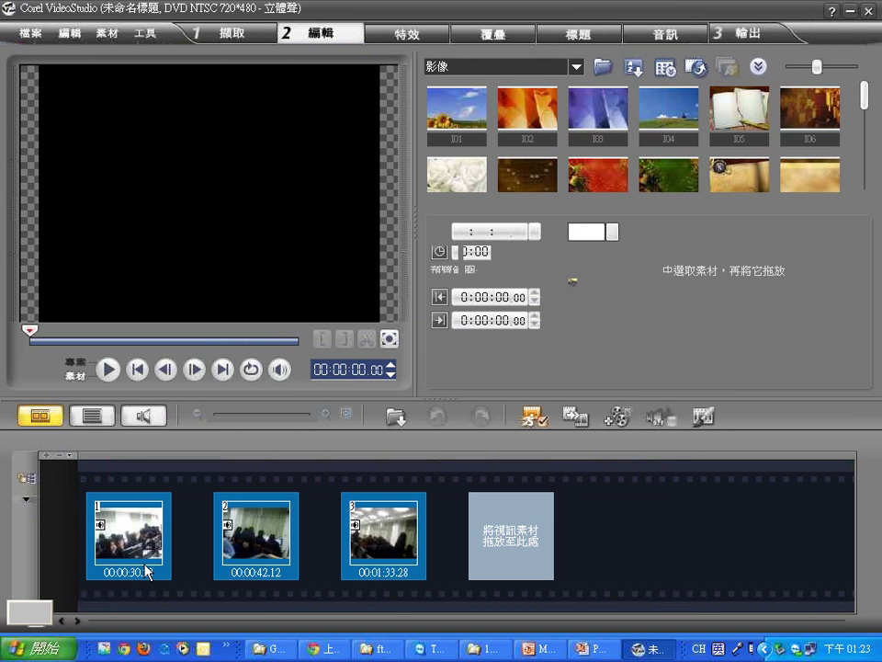
Select each of the three storyboard clips in turn to view its preview frame and duration
left_click(148, 569)
left_click(253, 546)
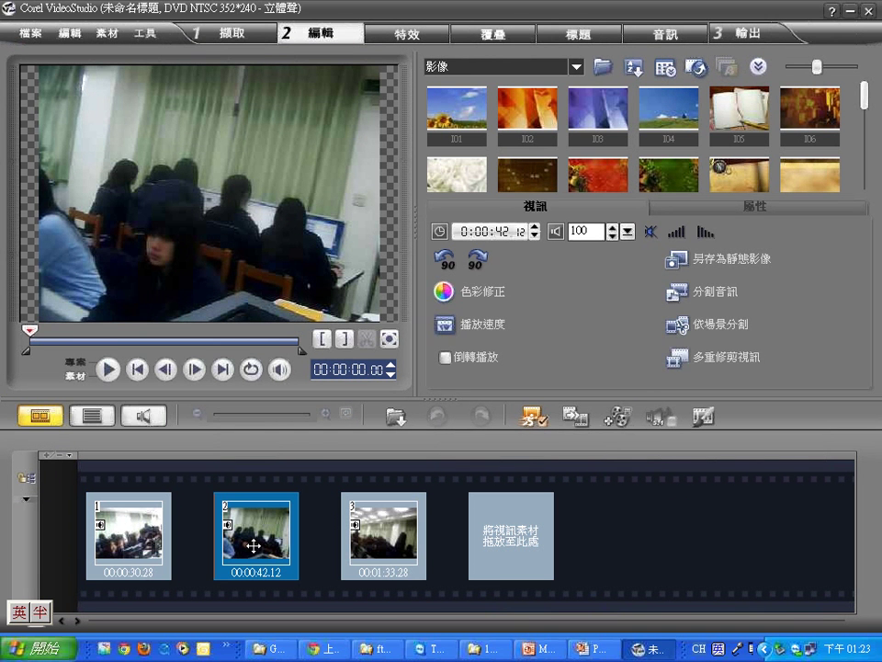
left_click(148, 538)
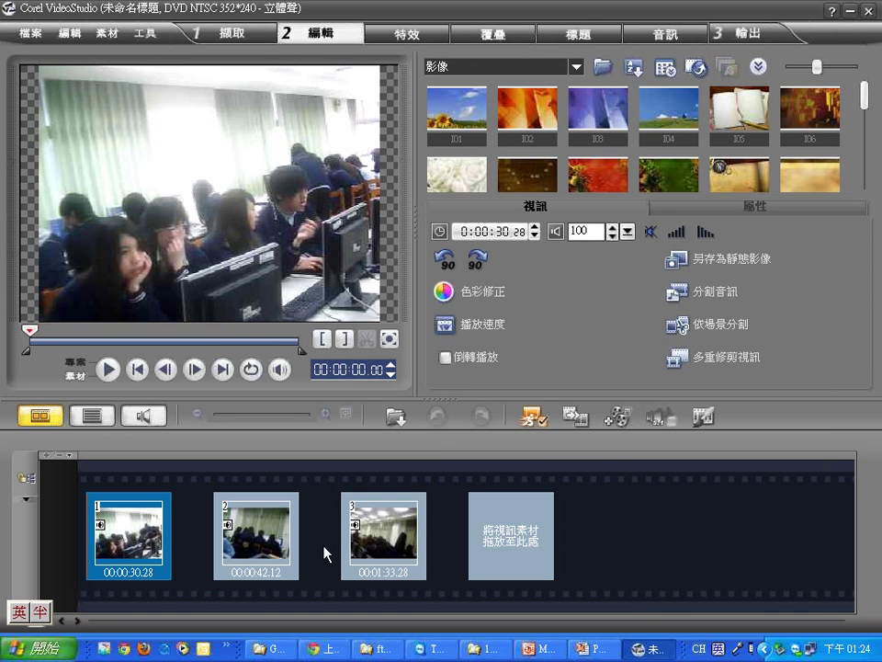
left_click(370, 540)
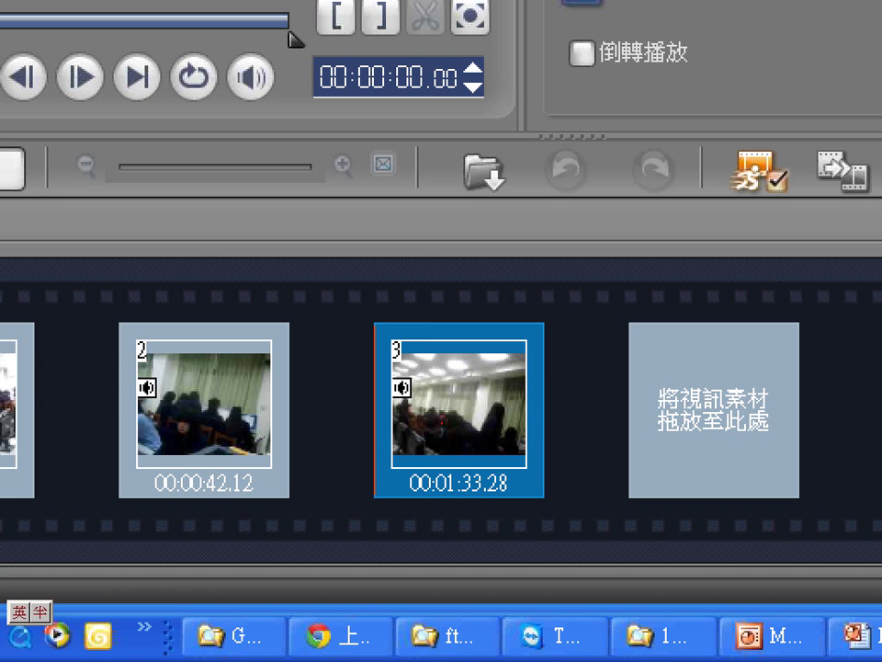
left_click_drag(521, 531, 475, 535)
mouse_move(526, 464)
left_mouse_down()
mouse_move(387, 451)
mouse_move(520, 439)
left_mouse_up()
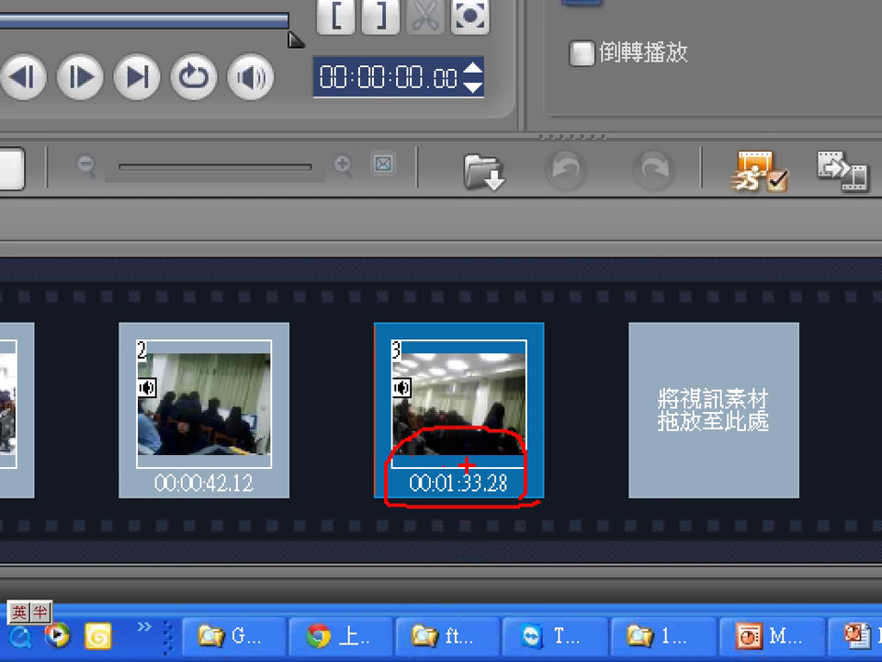
mouse_move(632, 487)
left_mouse_down()
mouse_move(636, 494)
mouse_move(608, 508)
mouse_move(655, 490)
left_mouse_up()
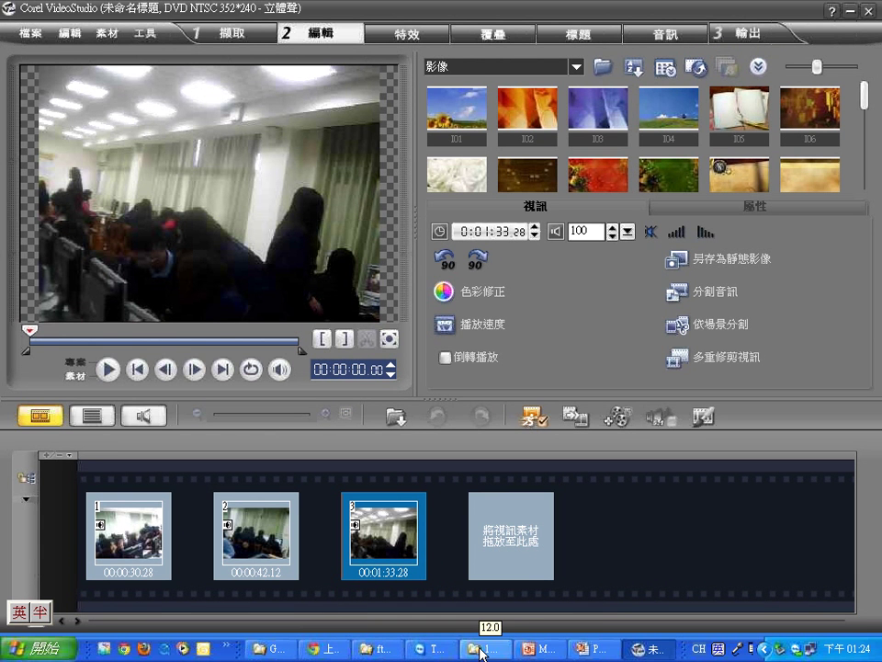
Enlarge and restore the third clip's preview, and scrub the clip to 00:00:55.15
left_click(390, 340)
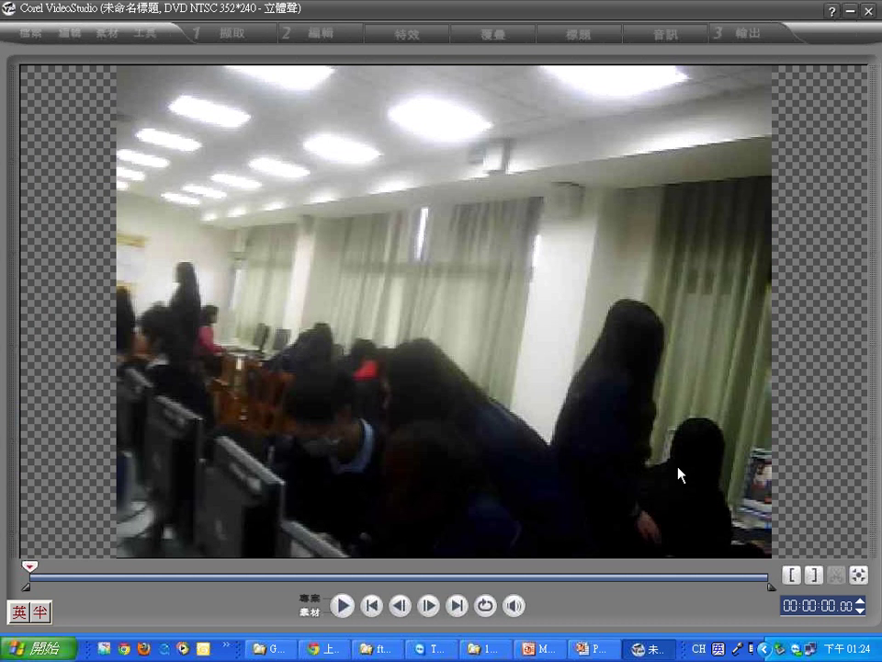
left_click(859, 575)
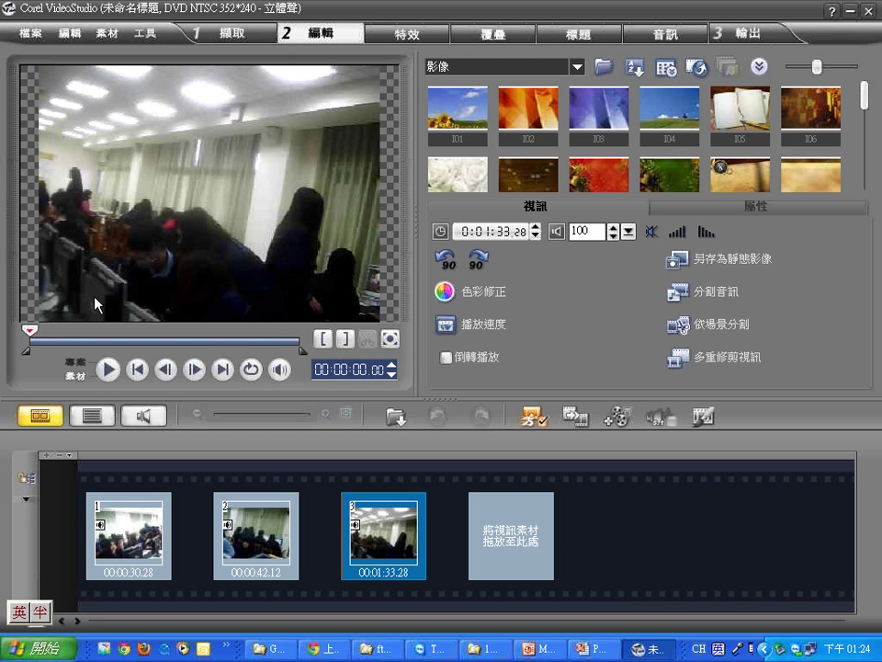
left_click_drag(31, 331, 191, 338)
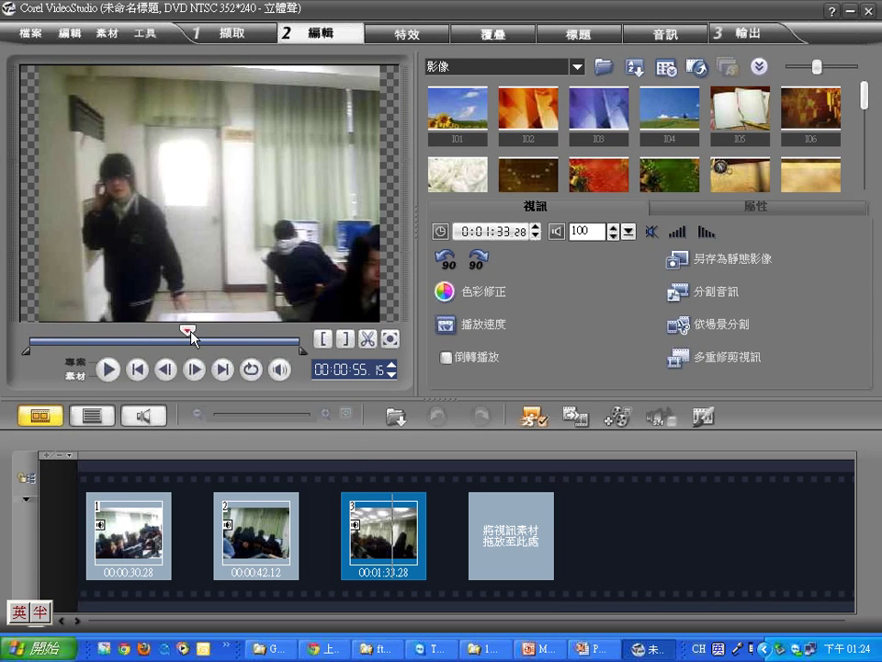
Select the second storyboard clip and scrub its preview to 00:00:21.11
left_click(124, 519)
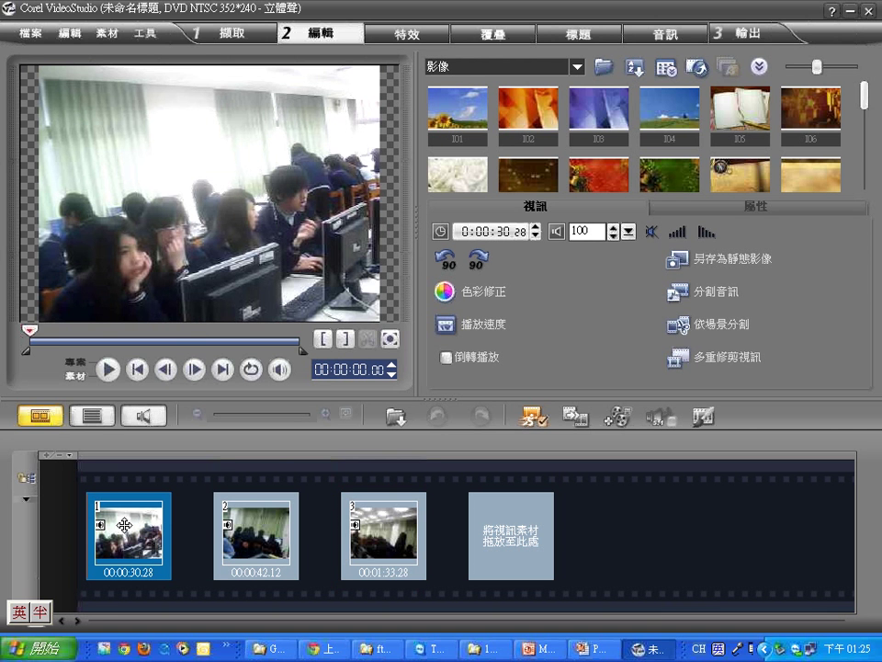
left_click(263, 550)
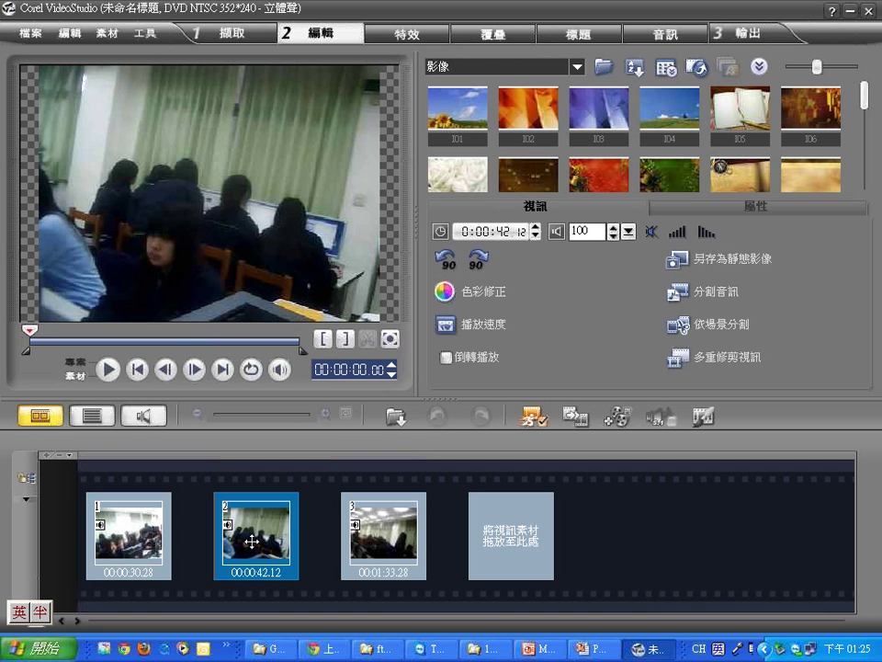
left_click_drag(31, 334, 169, 333)
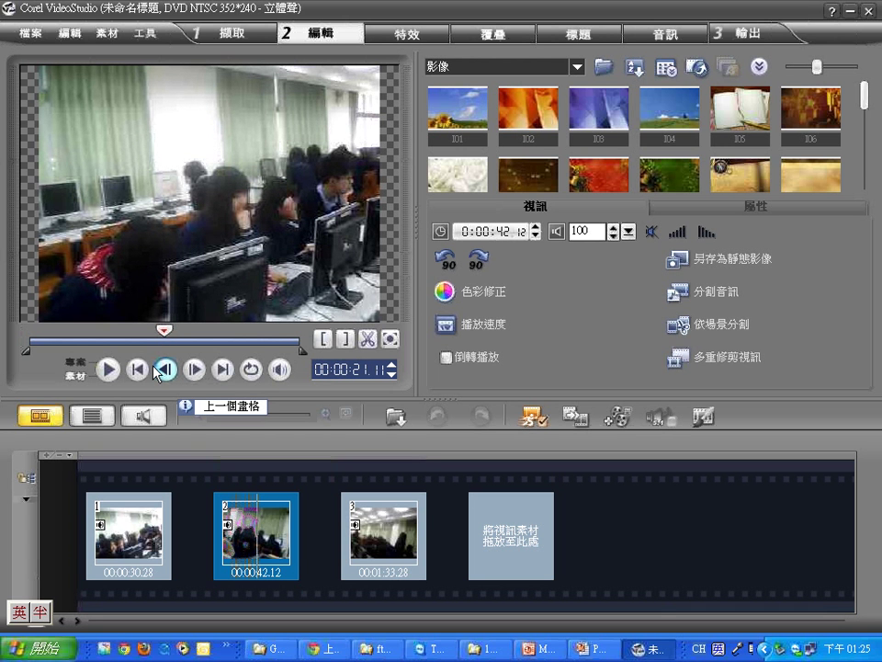
left_click_drag(312, 320, 354, 311)
left_click_drag(361, 314, 373, 311)
left_click_drag(421, 282, 369, 317)
mouse_move(31, 336)
left_mouse_down()
mouse_move(18, 339)
mouse_move(37, 362)
mouse_move(33, 338)
left_mouse_up()
left_click_drag(289, 369, 289, 342)
mouse_move(37, 366)
left_mouse_down()
mouse_move(289, 366)
mouse_move(356, 354)
left_mouse_up()
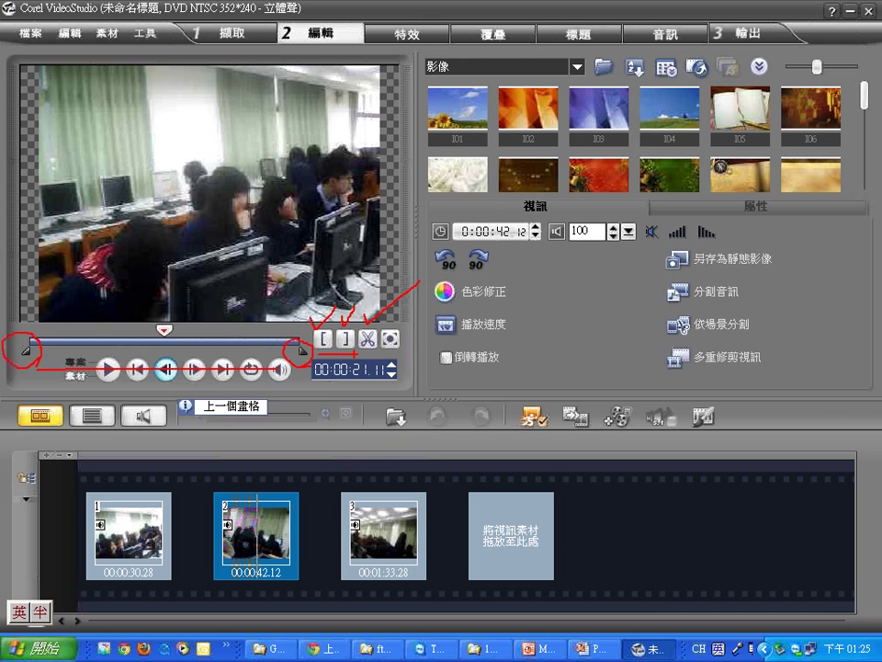
key("Escape")
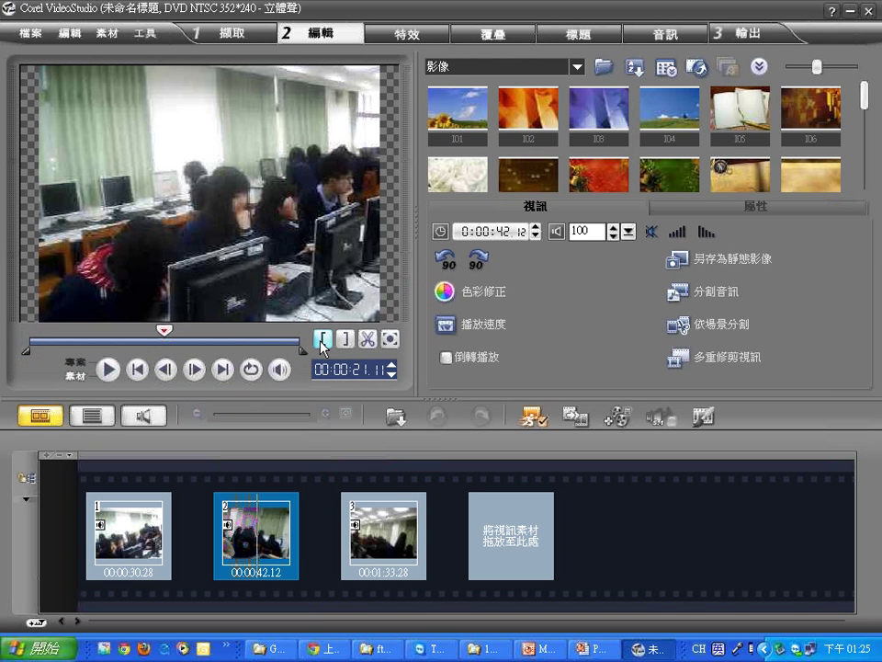
Trim the second clip with a start point at 00:00:21.11 and an end point at 00:00:26.04
left_click(322, 340)
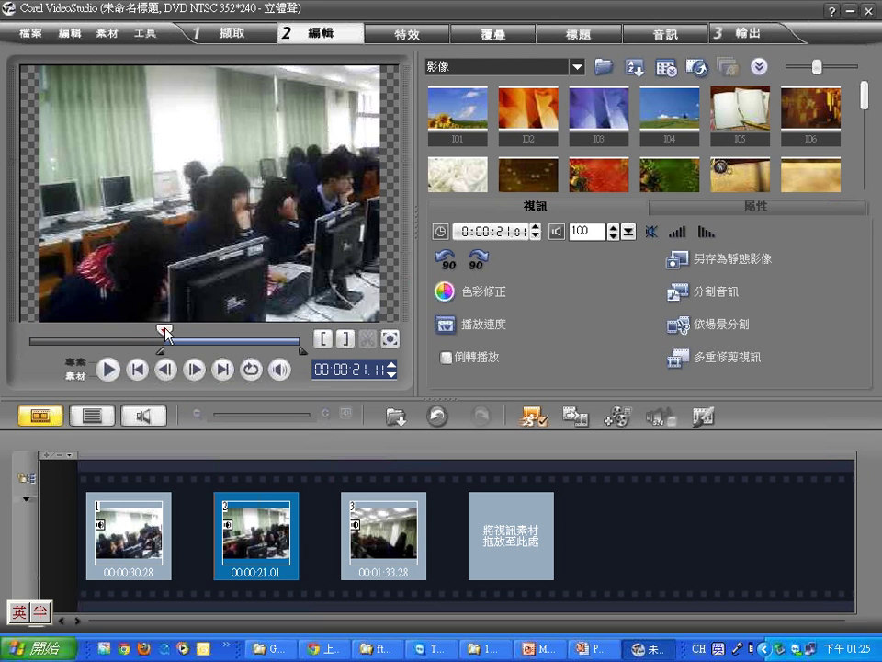
left_click_drag(167, 335, 199, 337)
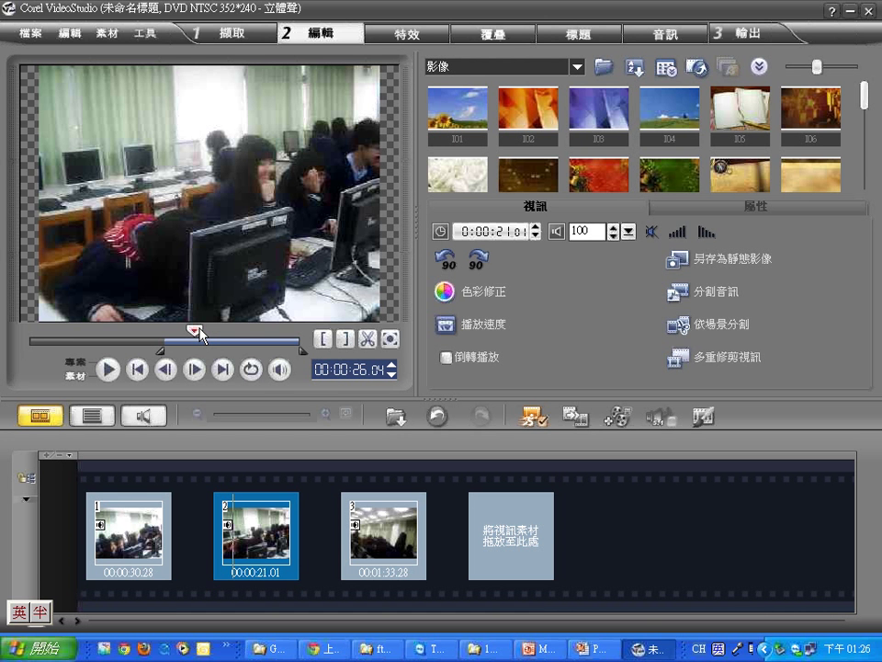
left_click(344, 342)
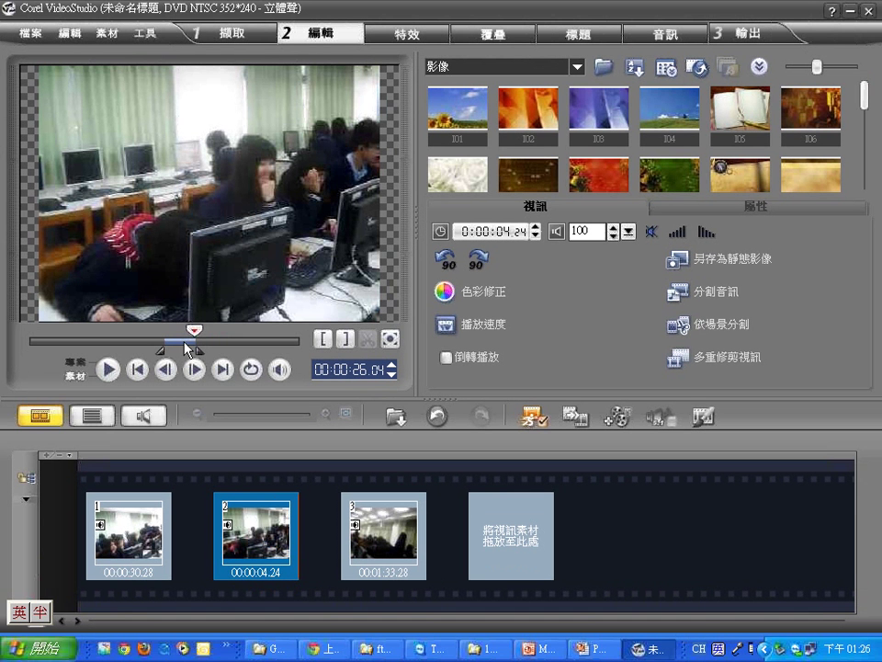
Move the second clip's start and end trim handles to earlier points, for a duration of 00:00:09.25
left_click_drag(161, 350, 127, 351)
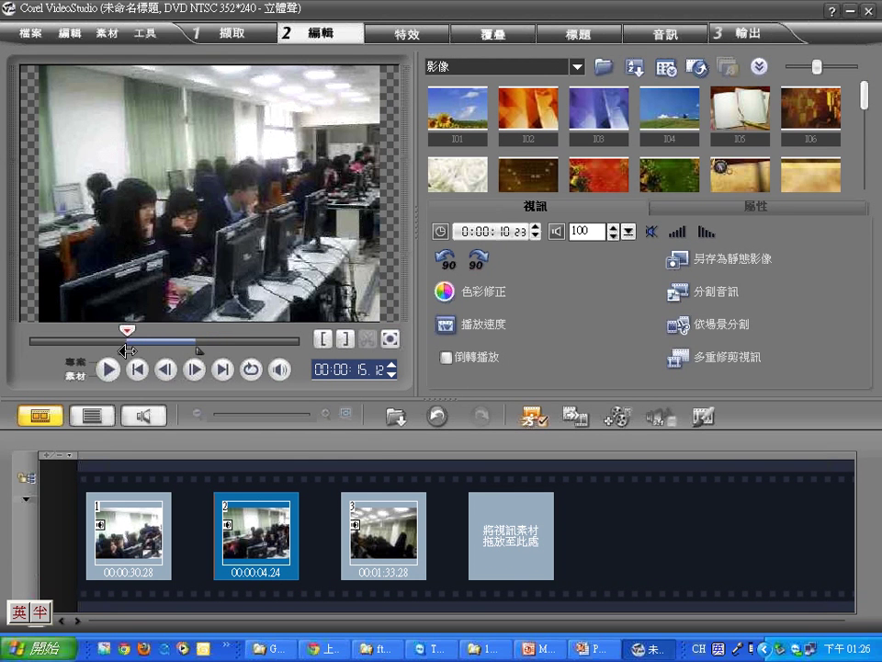
mouse_move(197, 350)
left_mouse_down()
mouse_move(99, 350)
mouse_move(142, 334)
left_mouse_up()
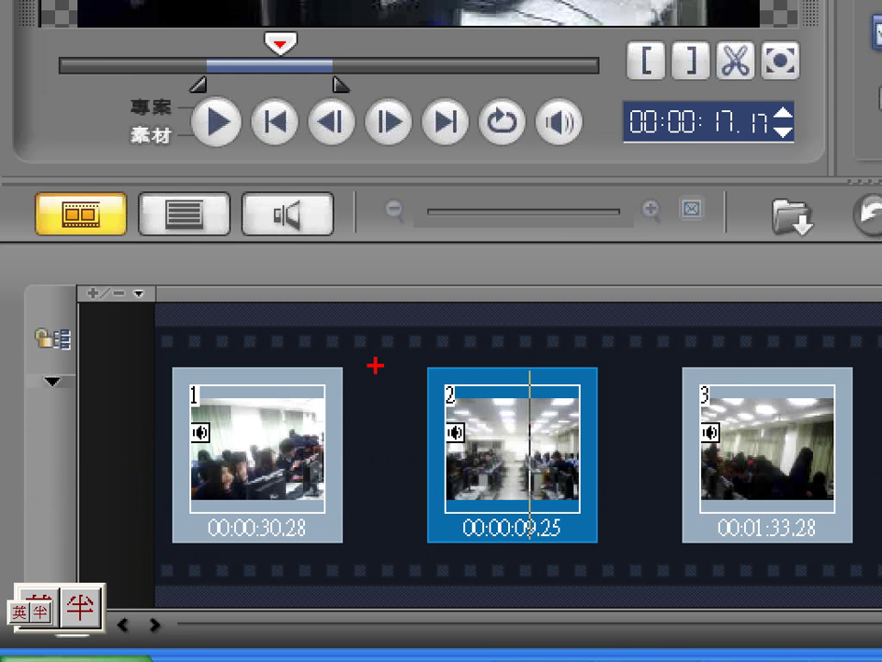
mouse_move(527, 554)
left_mouse_down()
mouse_move(517, 570)
mouse_move(495, 570)
left_mouse_up()
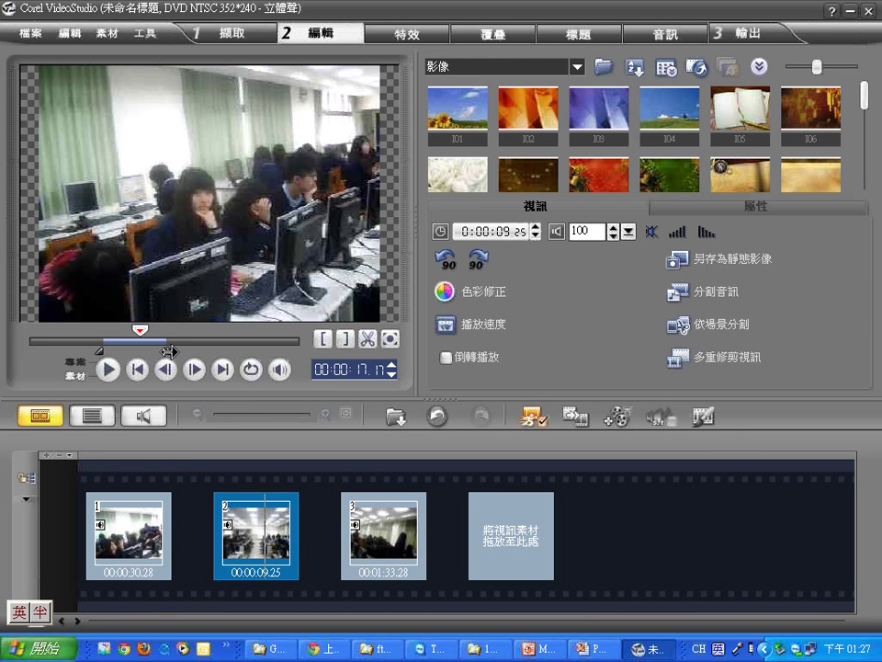
Restore the second clip's trim range to its full length and split the clip at 00:00:13.14
mouse_move(181, 355)
left_mouse_down()
mouse_move(285, 340)
mouse_move(301, 352)
left_mouse_up()
left_click_drag(98, 352, 21, 352)
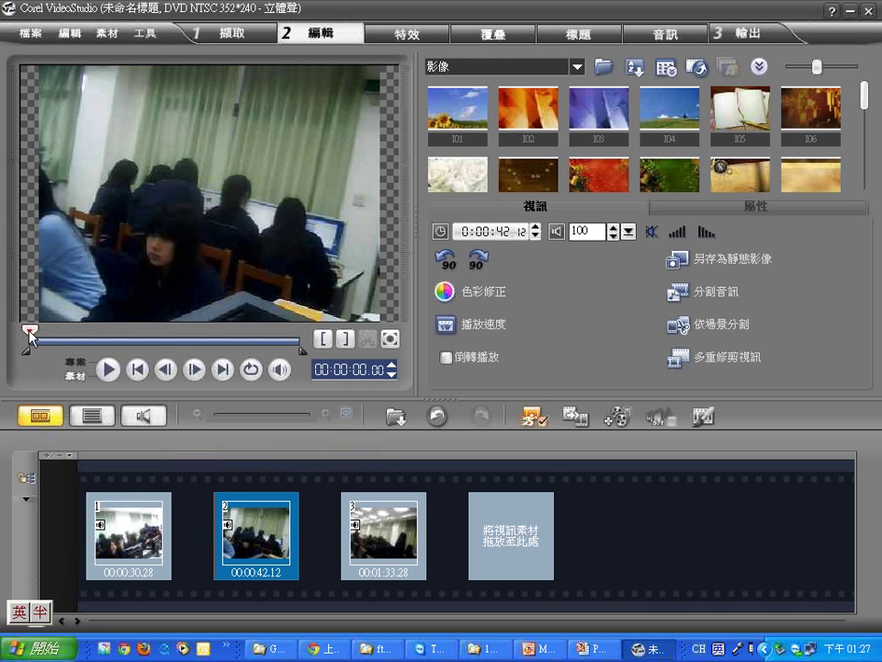
left_click_drag(32, 329, 116, 327)
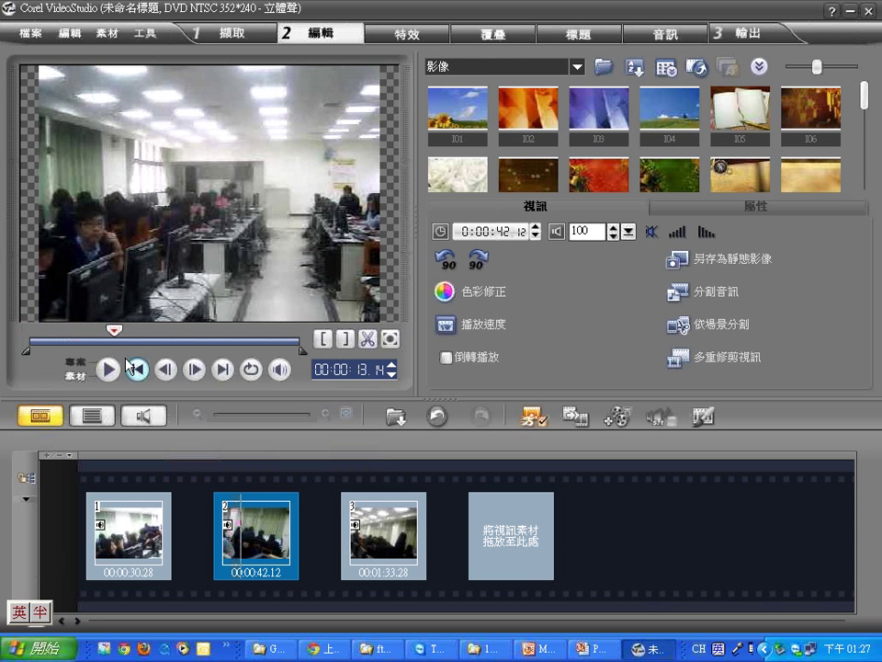
left_click(367, 339)
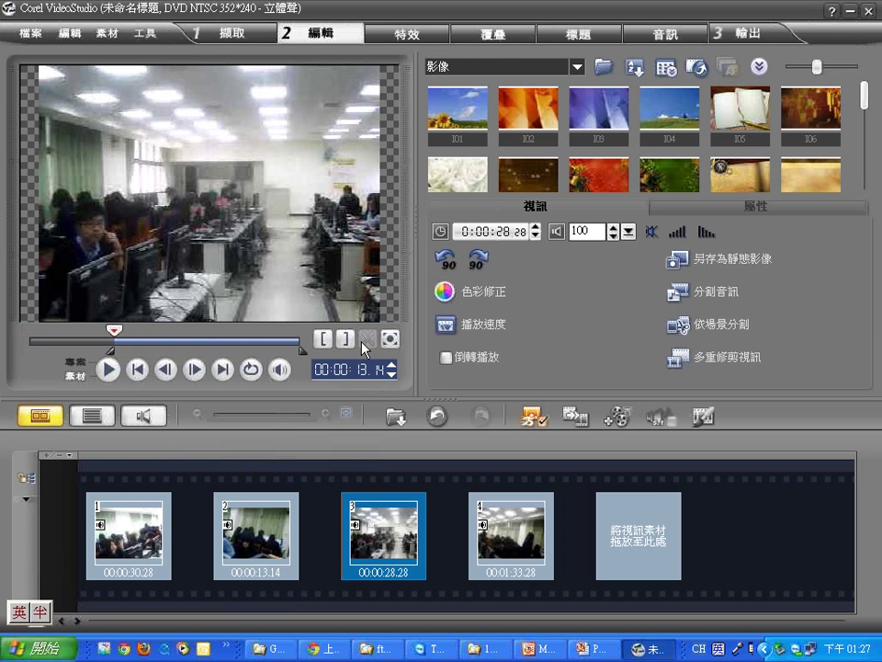
key("ctrl+2")
left_click_drag(277, 524, 322, 504)
left_click_drag(370, 524, 434, 504)
Open the fourth storyboard clip for multi-trim video editing (多重修剪視訊)
left_click(511, 542)
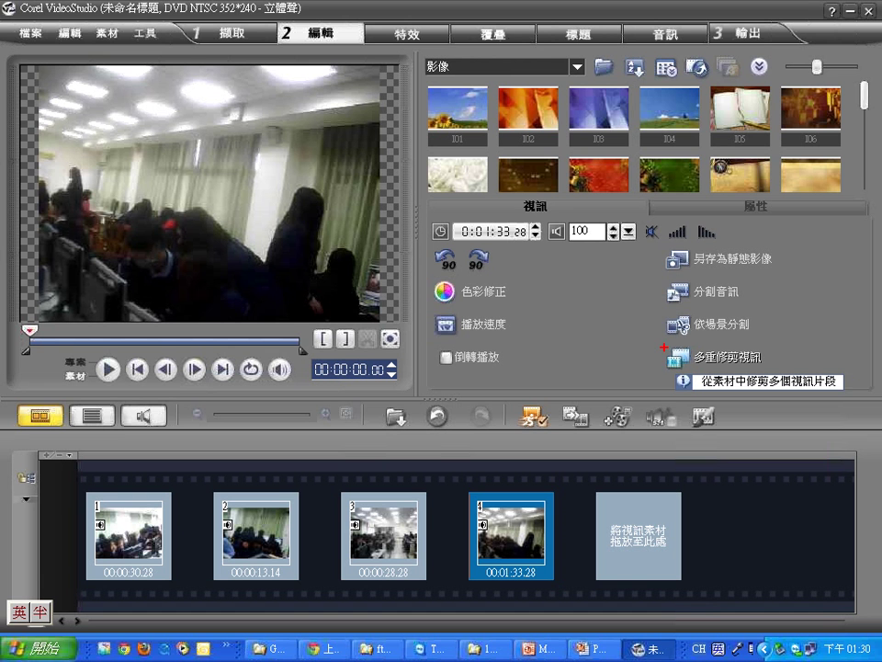
left_click(678, 359)
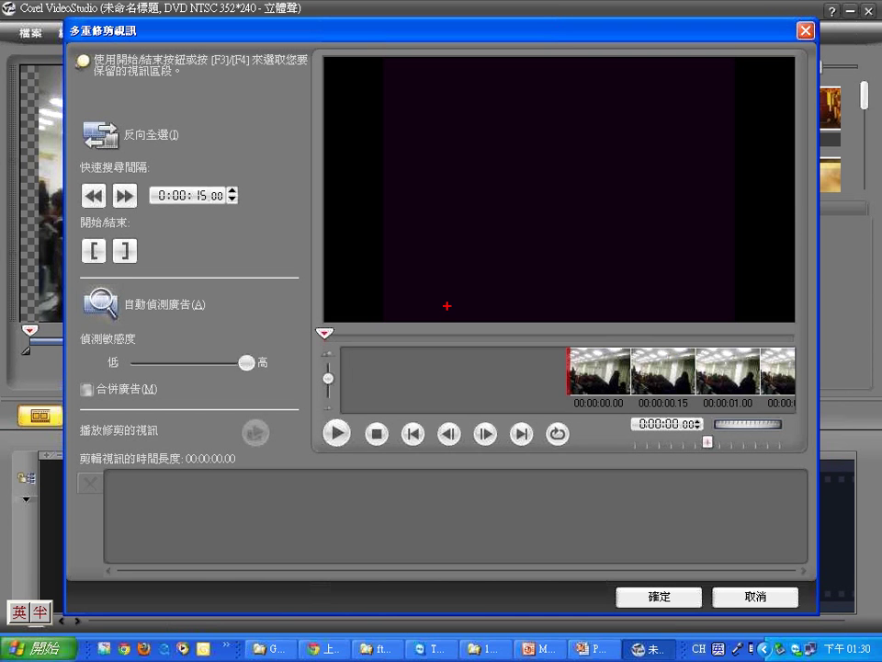
mouse_move(223, 317)
left_mouse_down()
mouse_move(99, 313)
mouse_move(69, 298)
mouse_move(110, 274)
mouse_move(214, 307)
left_mouse_up()
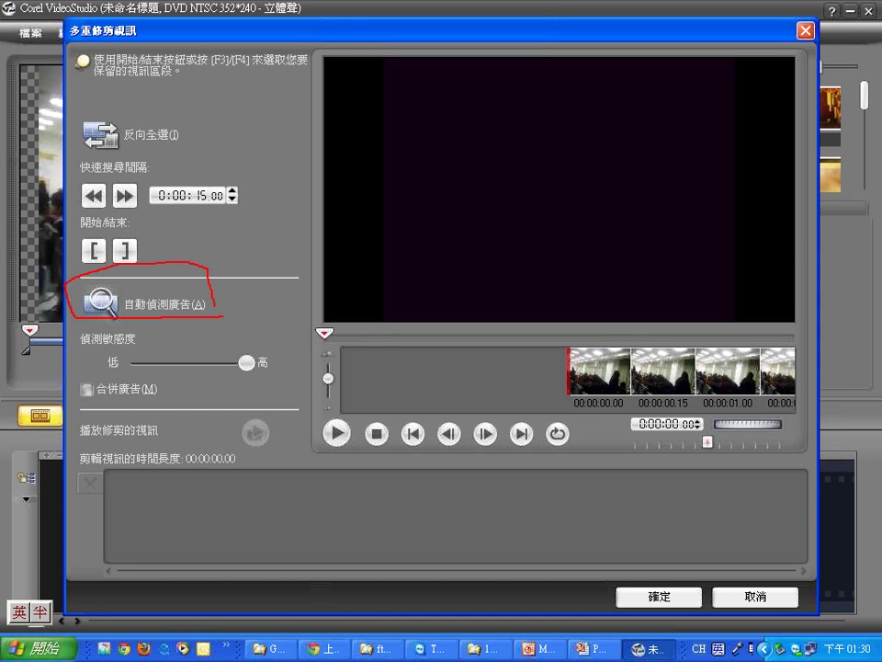
left_click_drag(214, 307, 216, 316)
key("Right")
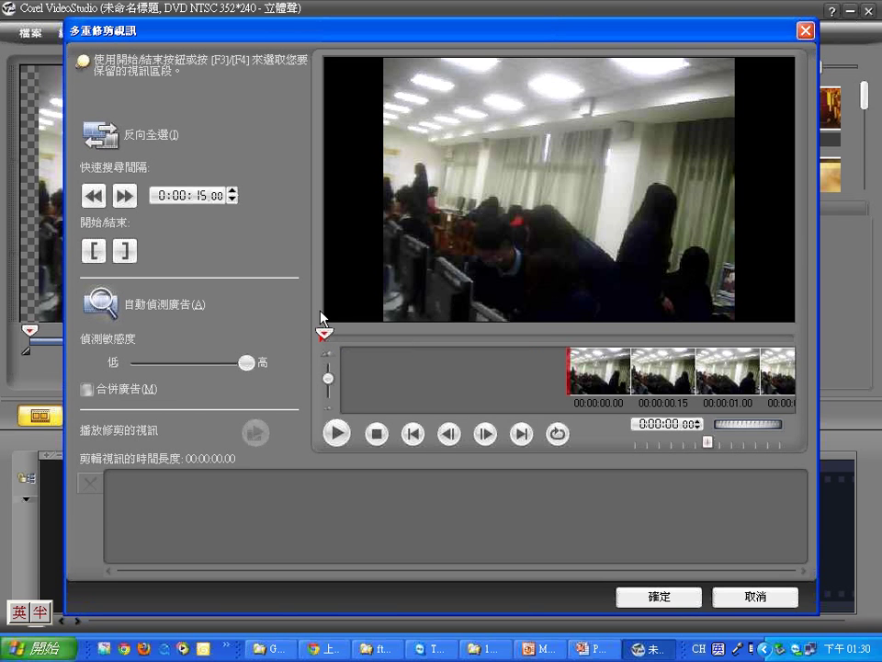
Mark two segments to keep: from the clip's beginning to 00:00:08.13, and from 00:00:16.00 to 00:00:26.10
left_click_drag(324, 331, 366, 332)
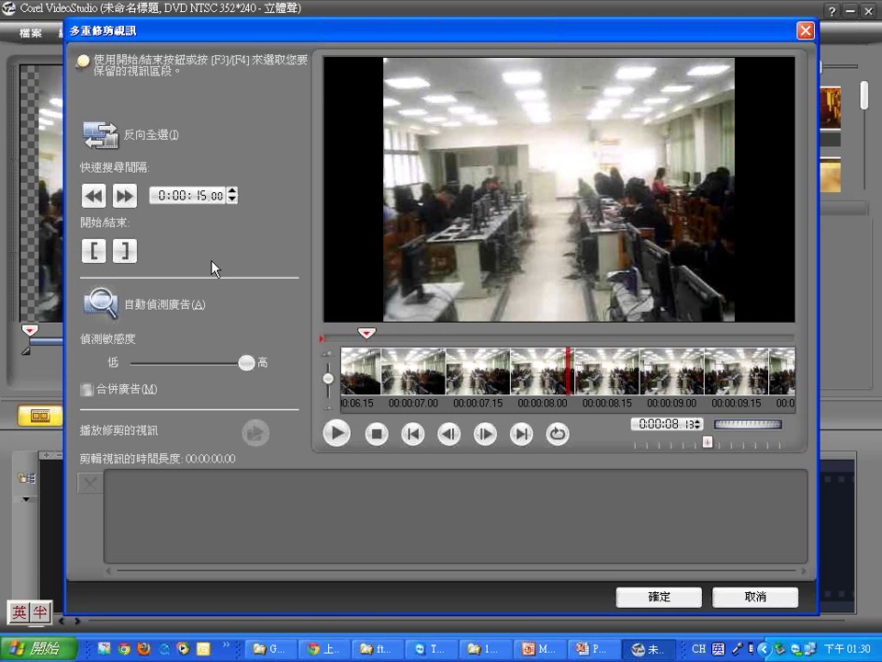
left_click(123, 250)
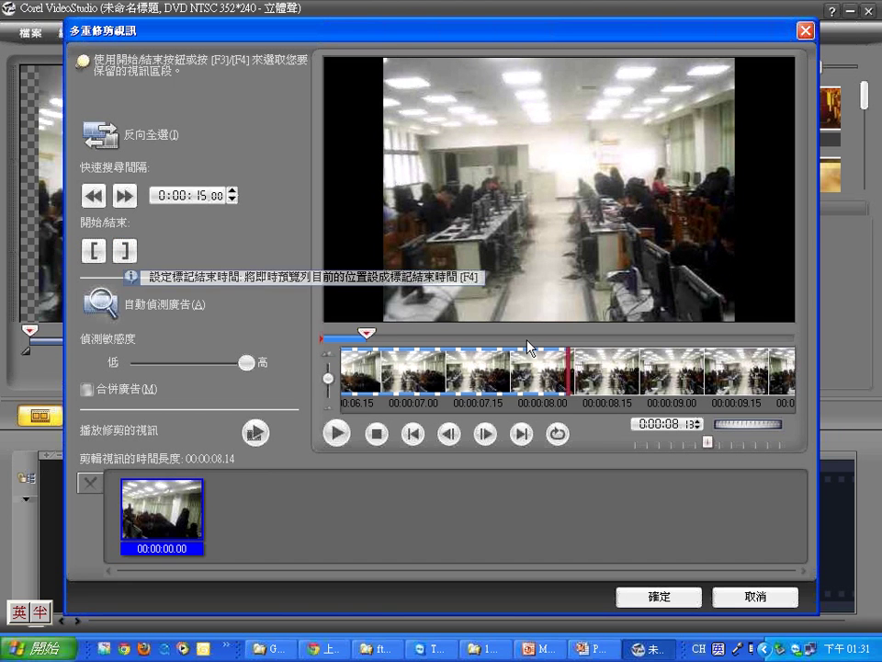
left_click_drag(366, 333, 404, 336)
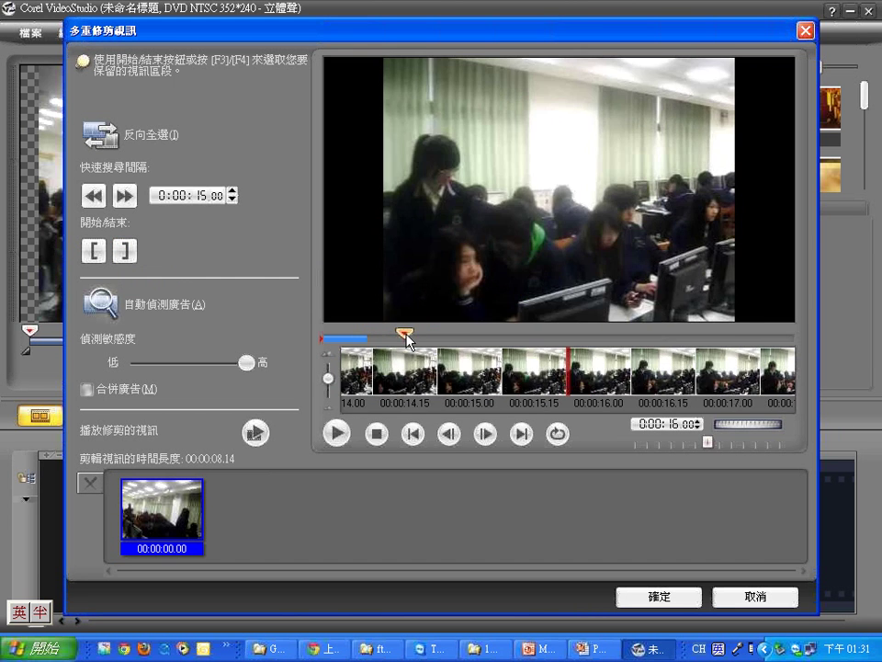
left_click(99, 253)
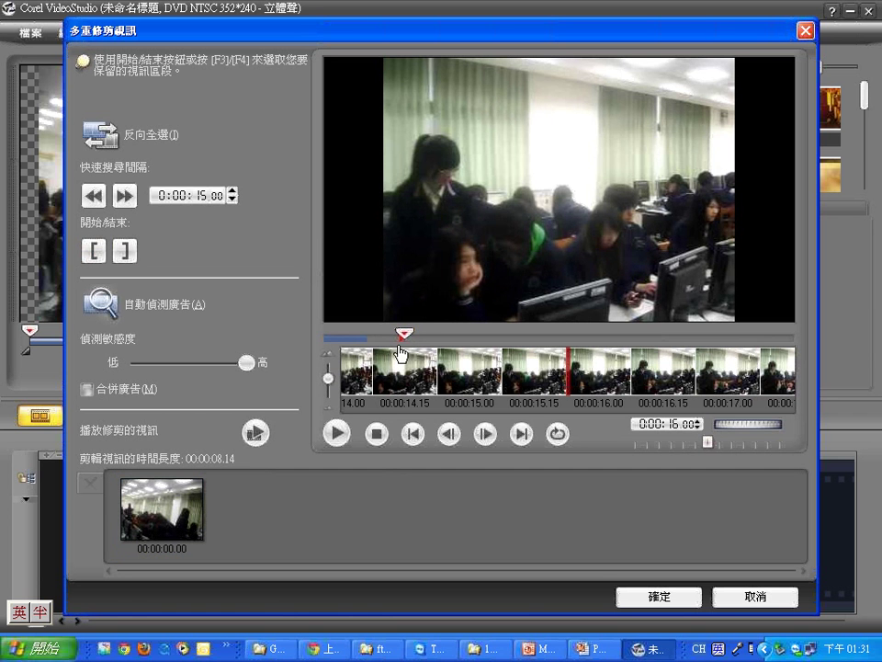
left_click_drag(410, 342, 458, 339)
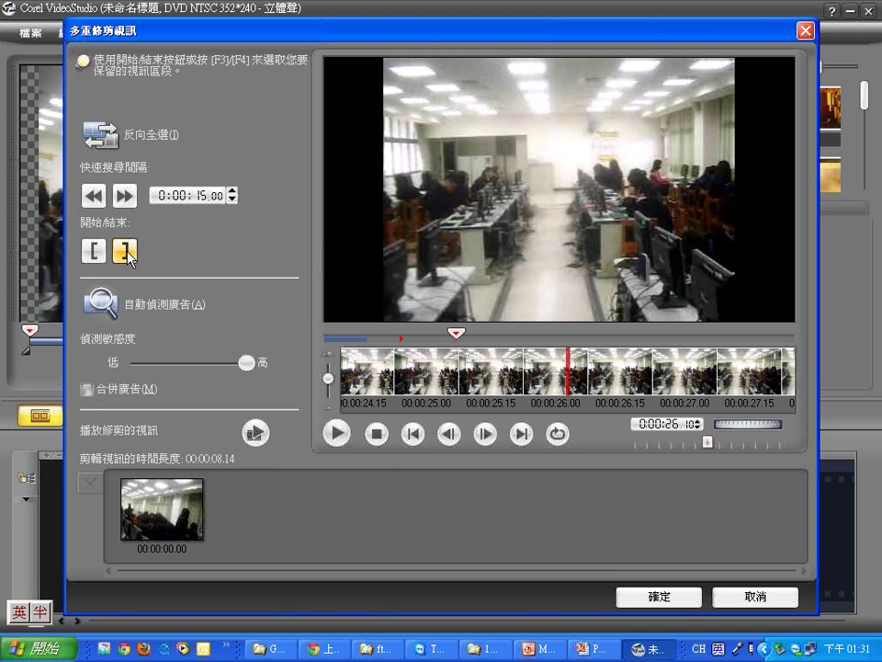
left_click(126, 253)
Mark a third segment to keep, from 00:00:41.20 to 00:00:50.24
left_click_drag(456, 335, 578, 342)
left_click(95, 253)
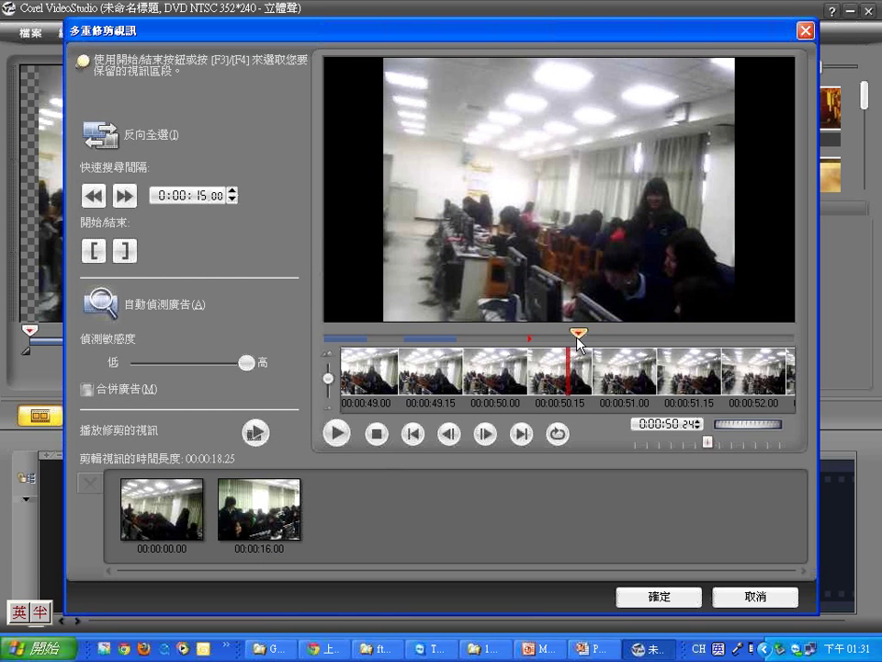
left_click(125, 253)
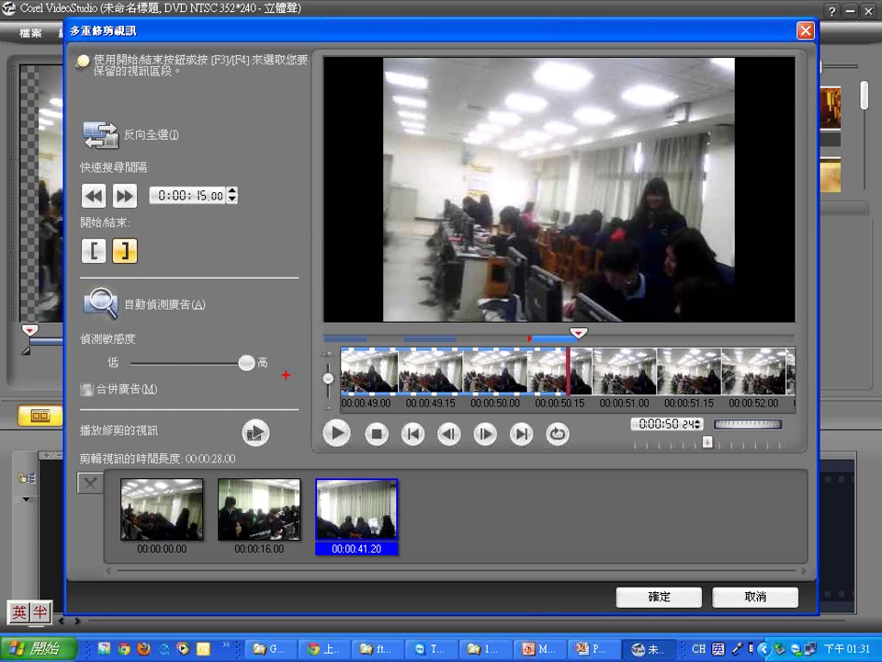
left_click_drag(349, 307, 337, 332)
left_click_drag(440, 313, 460, 327)
left_click_drag(548, 320, 557, 333)
left_click_drag(486, 326, 506, 348)
left_click_drag(504, 322, 487, 342)
mouse_move(393, 321)
left_mouse_down()
mouse_move(387, 340)
mouse_move(396, 342)
left_mouse_up()
mouse_move(696, 316)
left_mouse_down()
mouse_move(686, 355)
mouse_move(704, 345)
left_mouse_up()
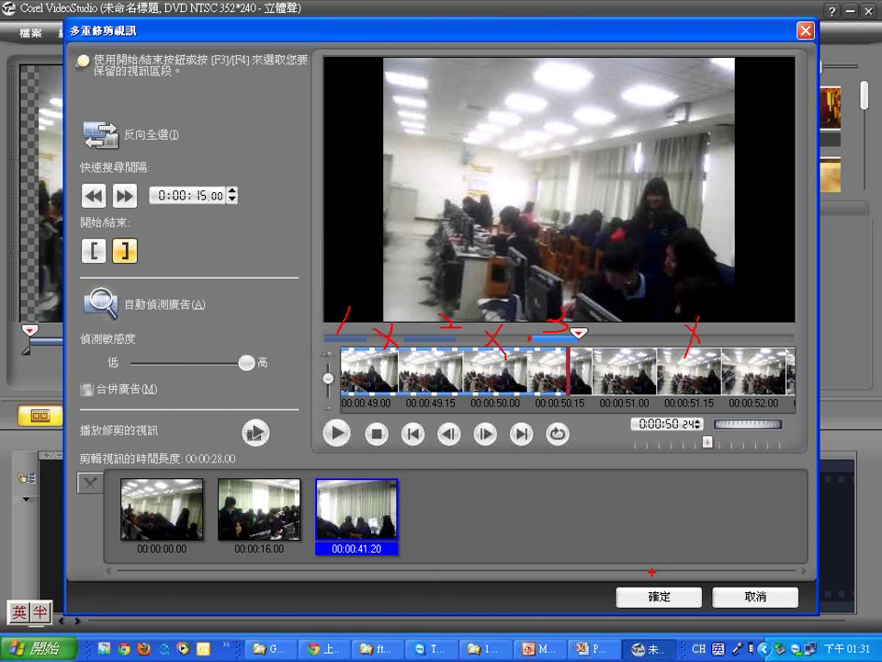
left_click_drag(648, 572, 655, 585)
left_click_drag(668, 540, 655, 584)
mouse_move(425, 585)
left_mouse_down()
mouse_move(230, 609)
mouse_move(54, 535)
mouse_move(249, 412)
mouse_move(451, 519)
left_mouse_up()
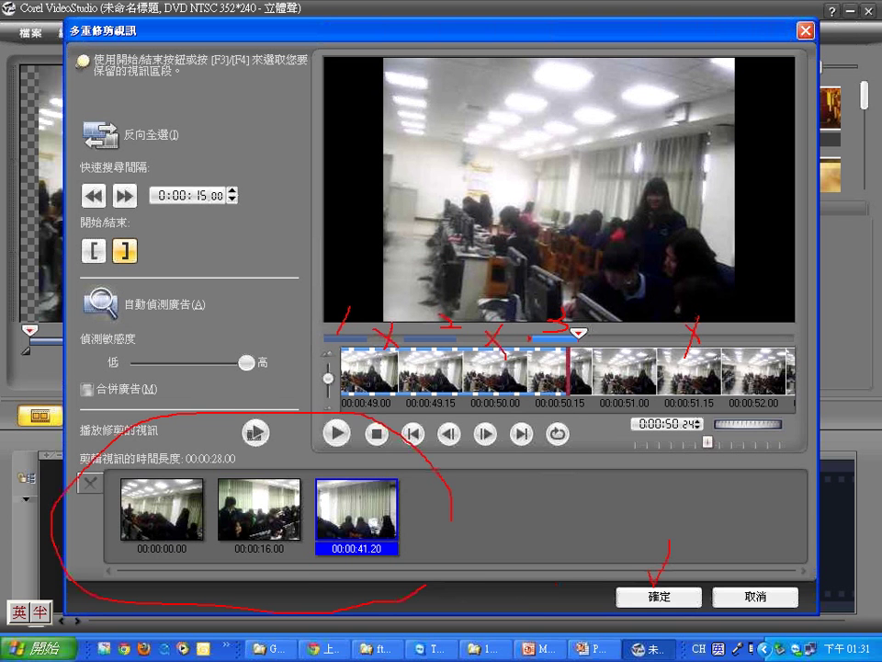
left_click_drag(424, 589, 309, 596)
key("Right")
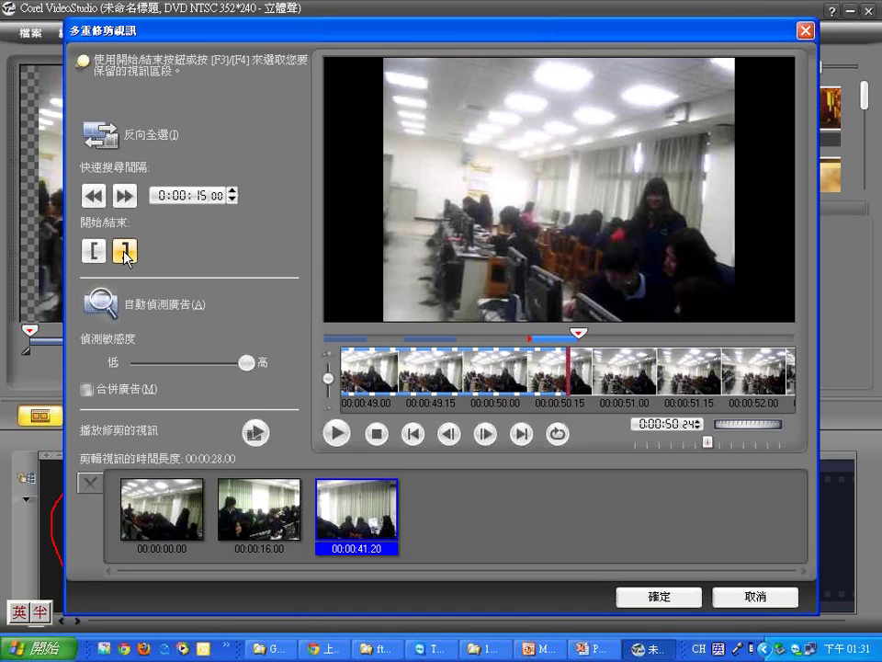
Confirm the multi-trim and check the storyboard clips one by one, ending with the second clip selected
key("Right")
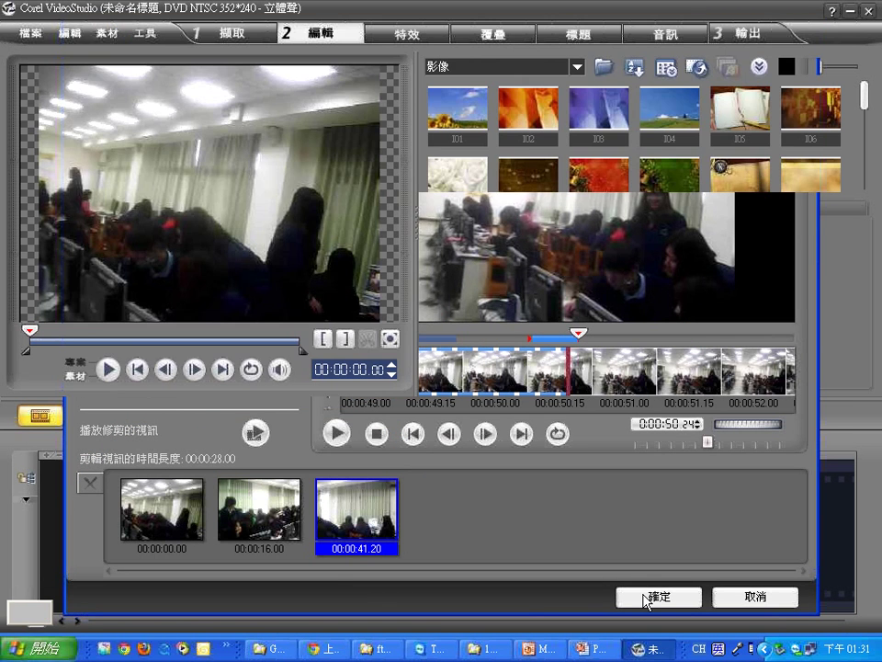
left_click(635, 531)
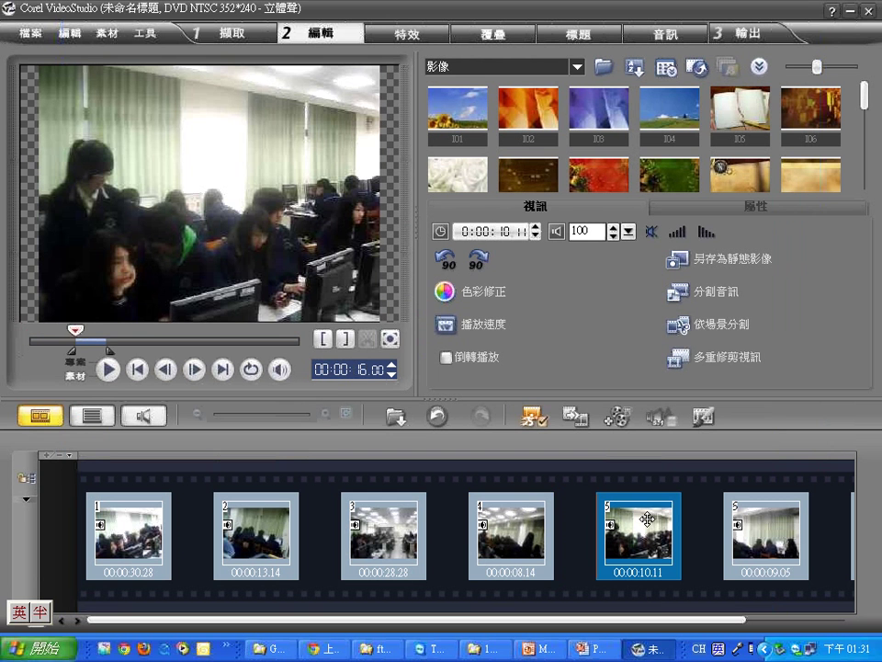
left_click(780, 525)
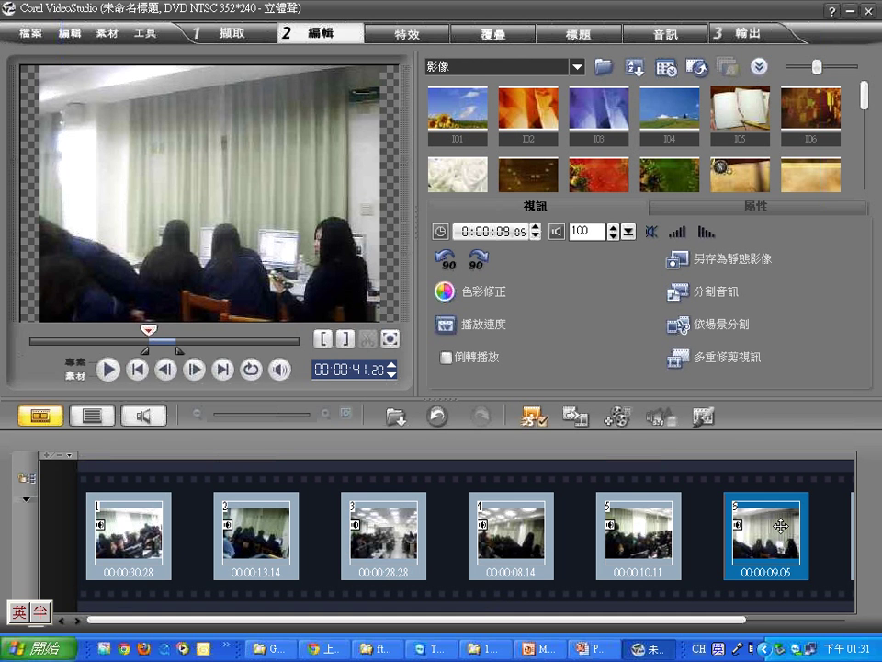
left_click(636, 533)
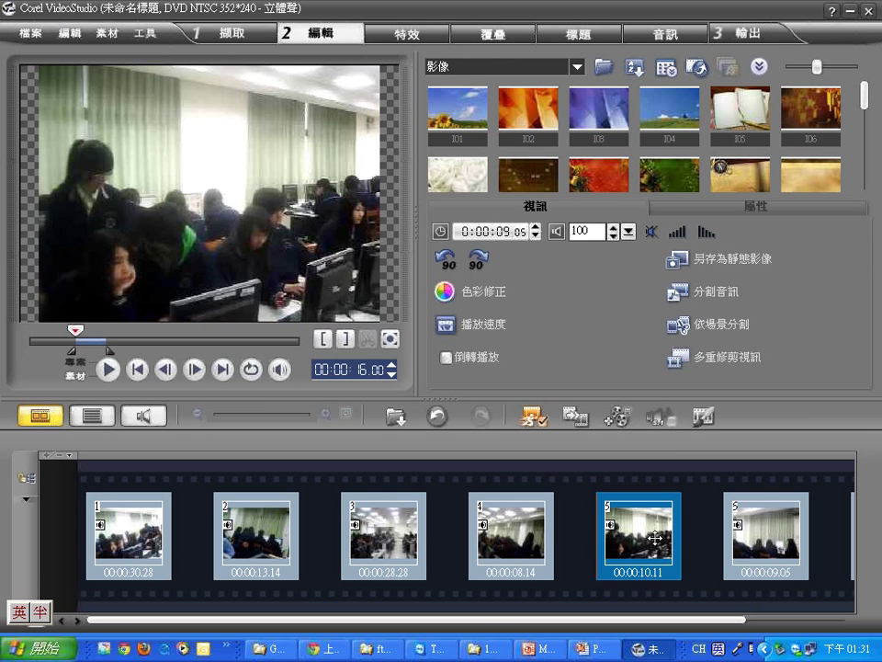
left_click(523, 529)
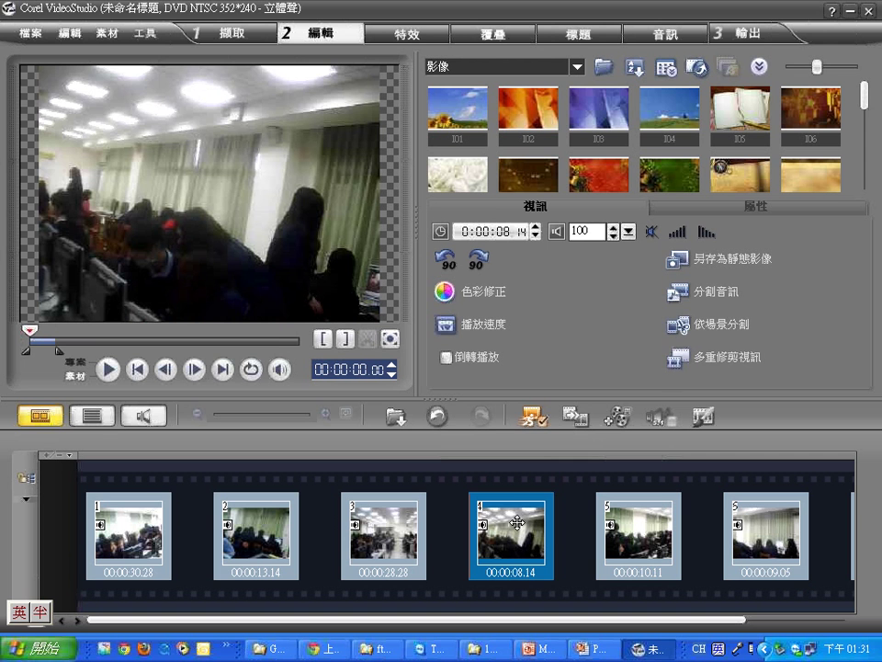
left_click(119, 533)
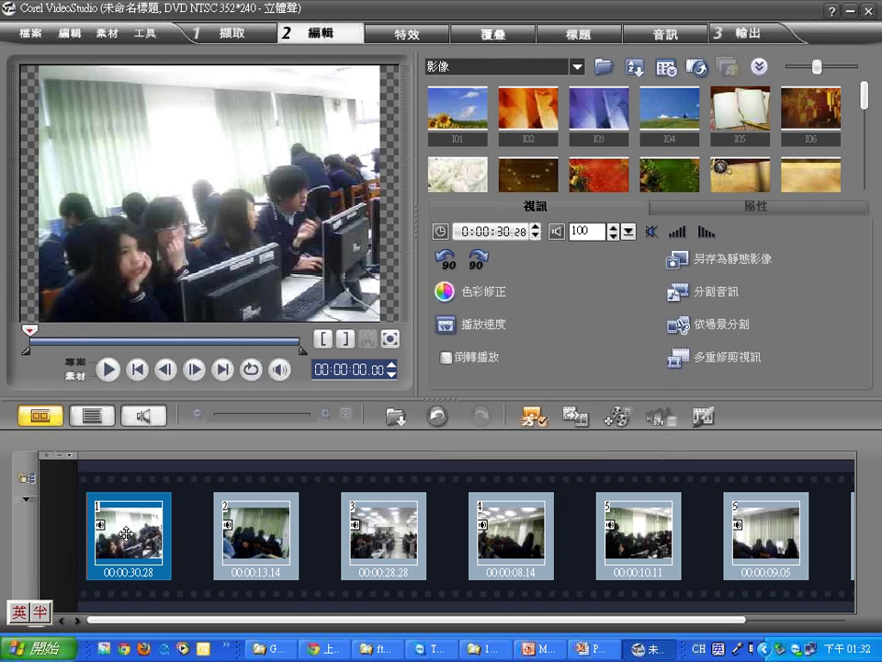
left_click(242, 525)
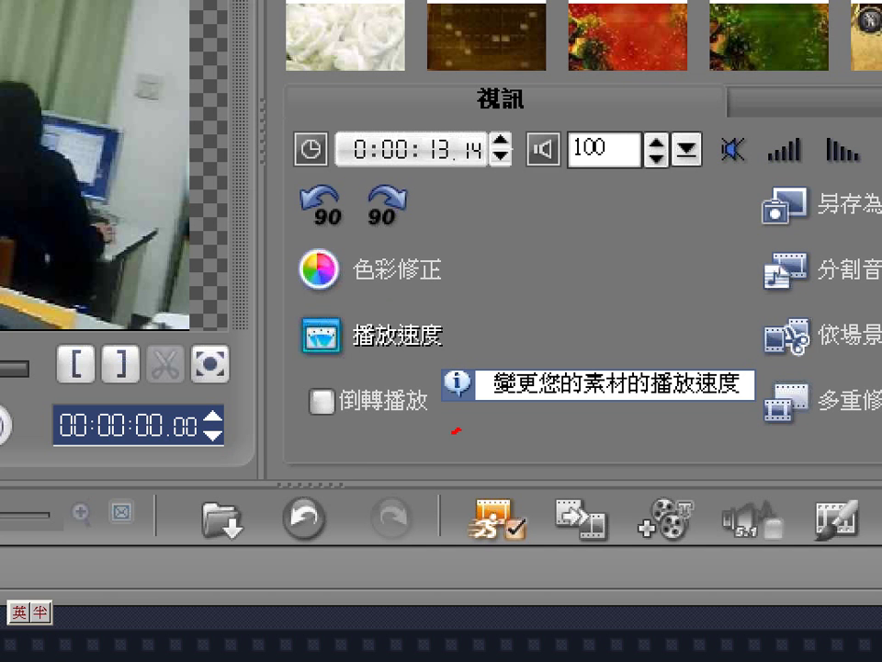
left_click_drag(458, 429, 273, 497)
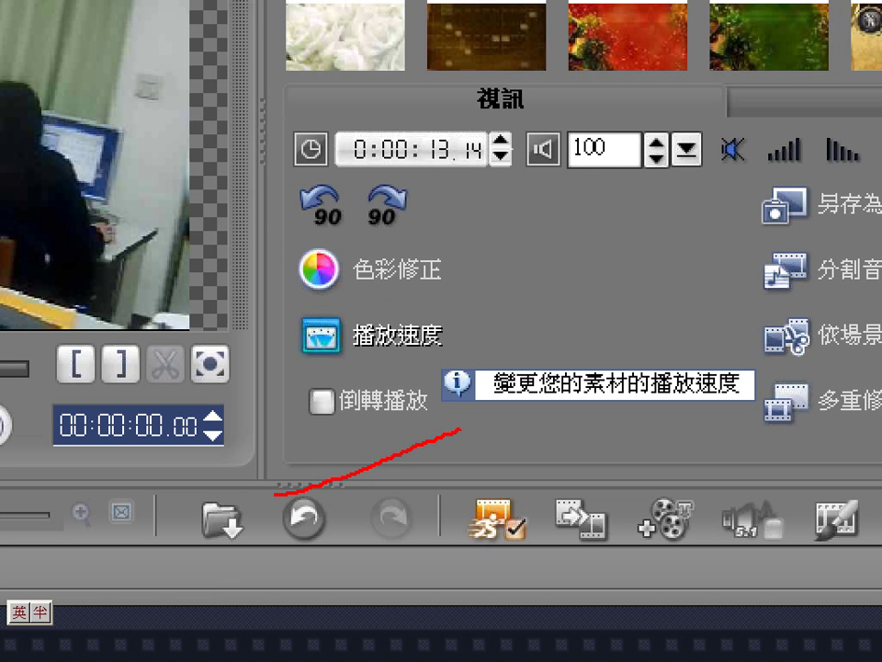
left_click_drag(290, 433, 418, 430)
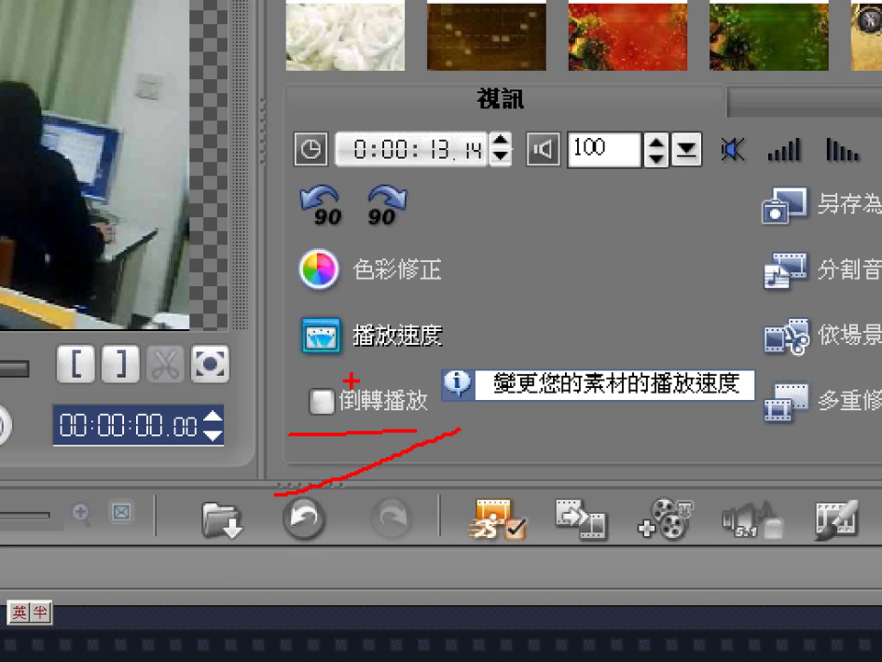
left_click_drag(291, 360, 444, 354)
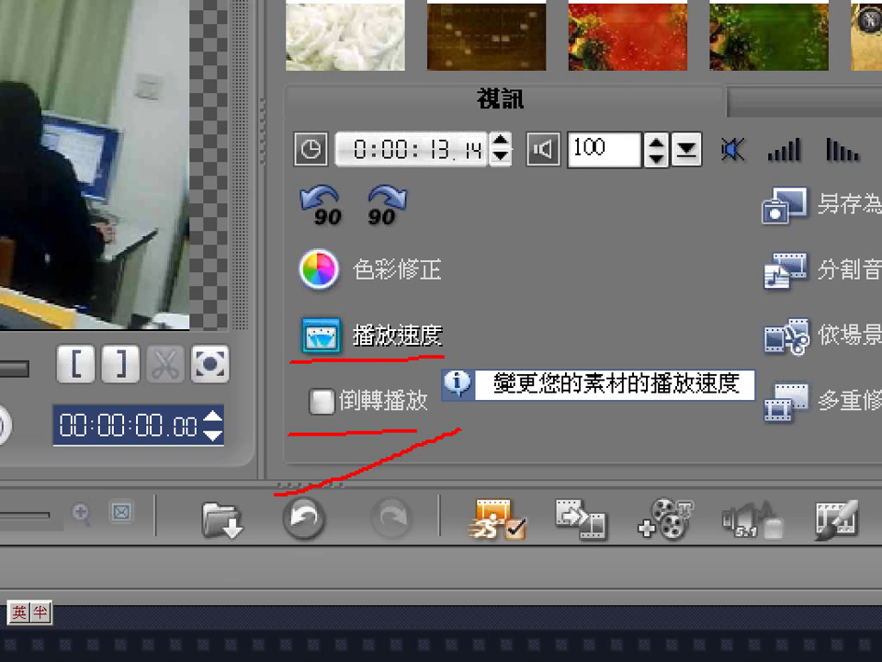
key("Escape")
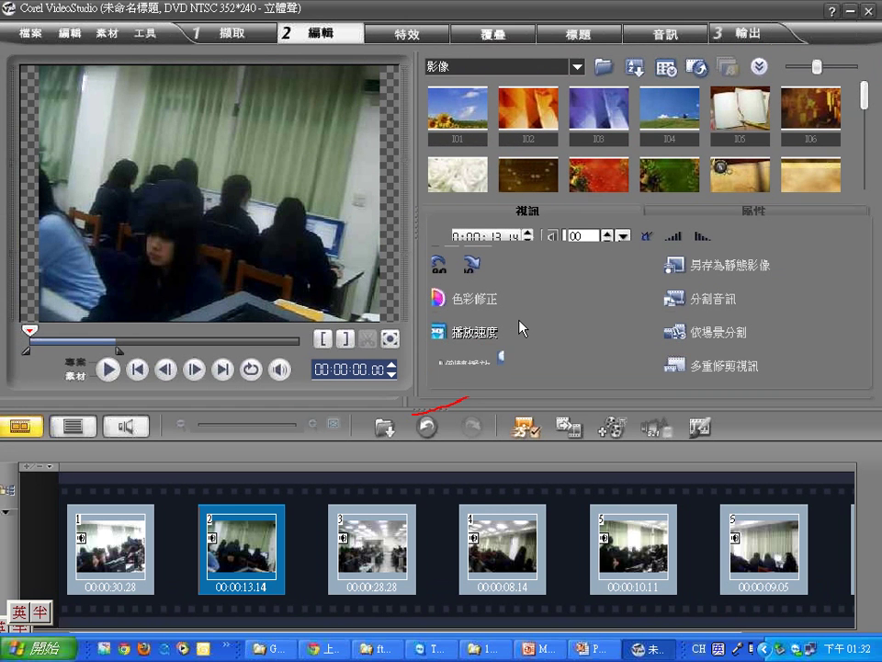
Enable reverse playback (倒轉播放) for the second clip and preview part of it
left_click(445, 357)
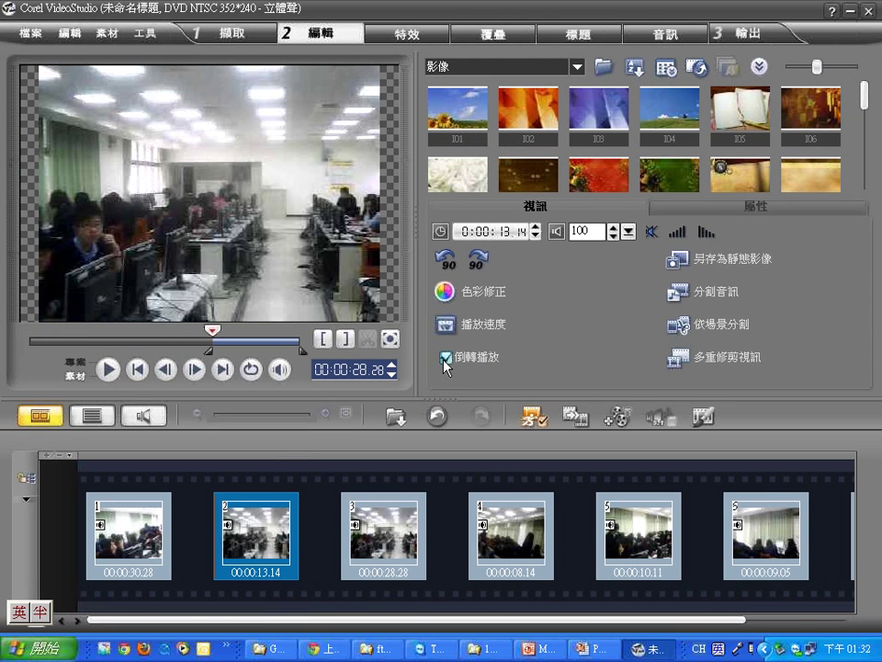
left_click(109, 369)
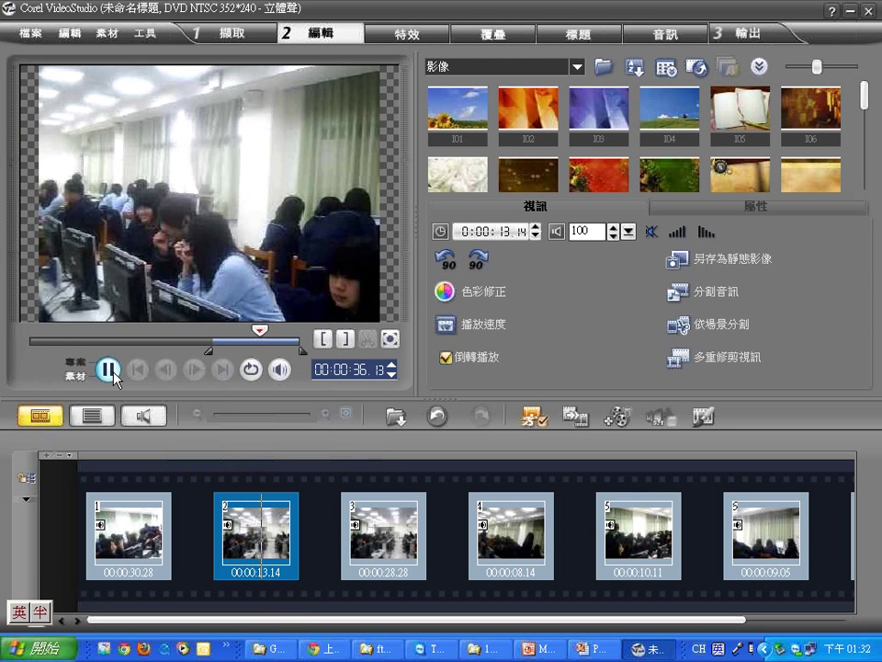
left_click(110, 371)
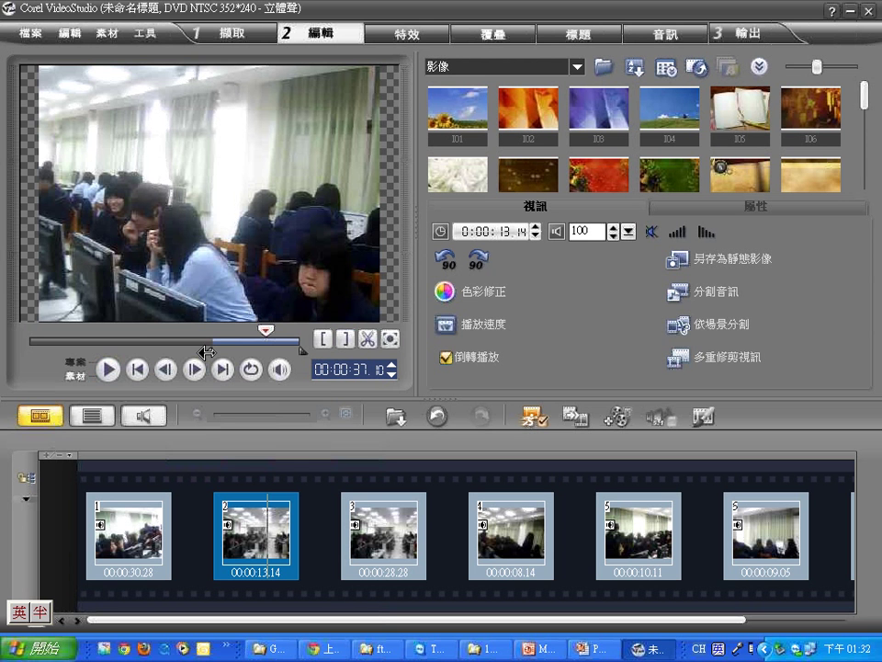
Restore the second clip to its full length without reverse playback, and preview it at a playback speed (播放速度) of 538%
left_click_drag(207, 351, 25, 352)
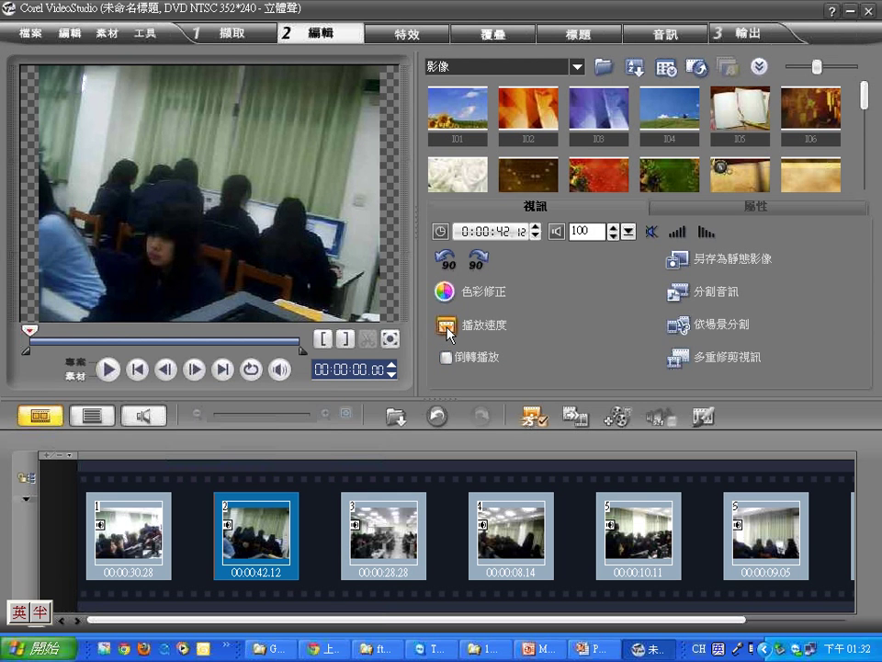
left_click(445, 327)
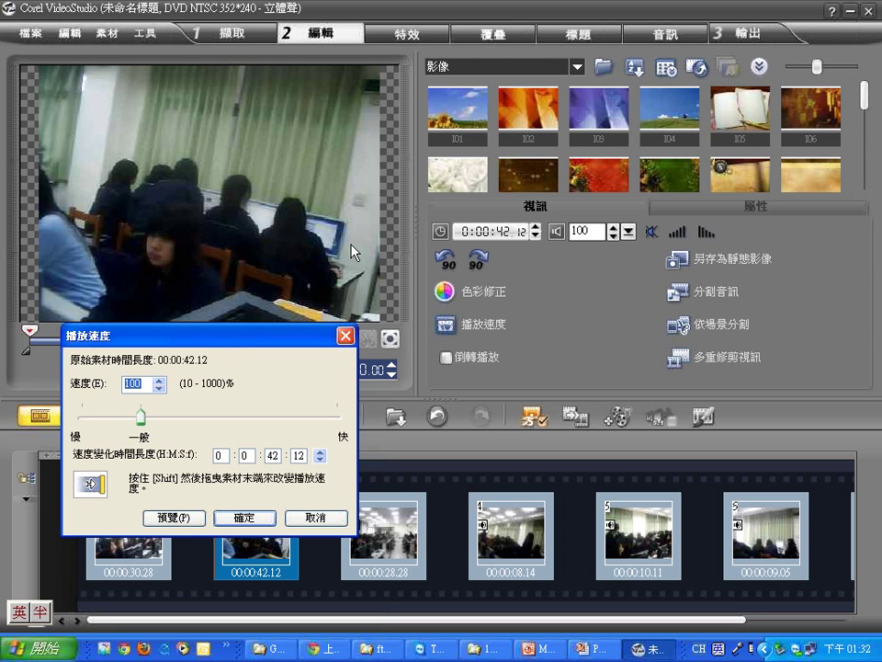
left_click_drag(208, 335, 448, 166)
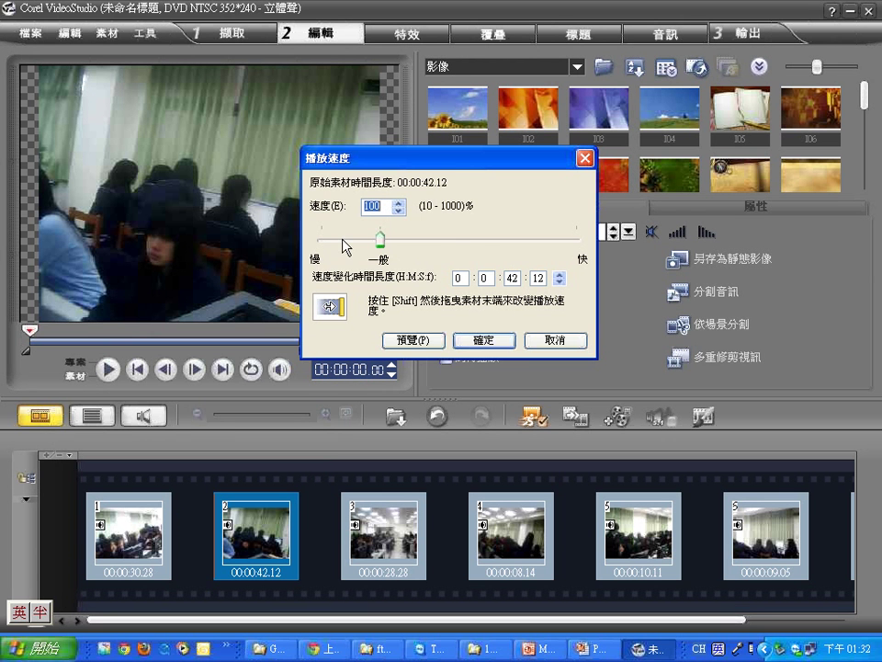
left_click_drag(379, 240, 480, 244)
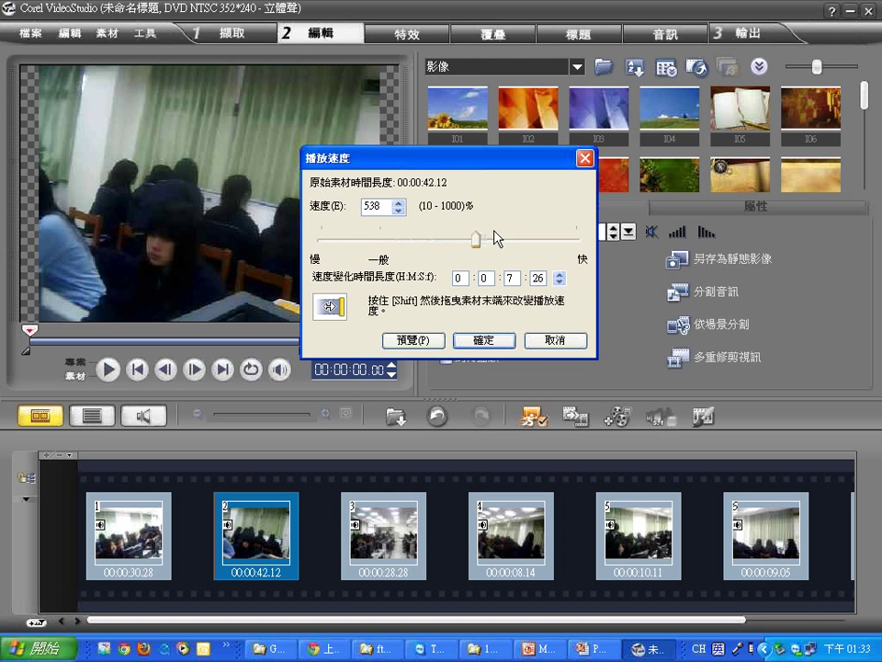
left_click_drag(478, 163, 620, 165)
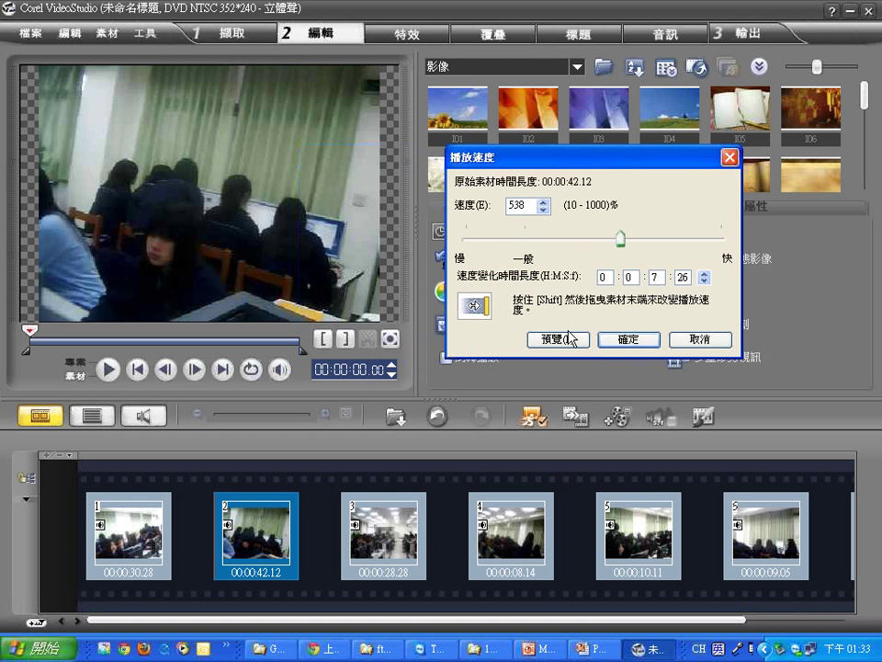
left_click(569, 338)
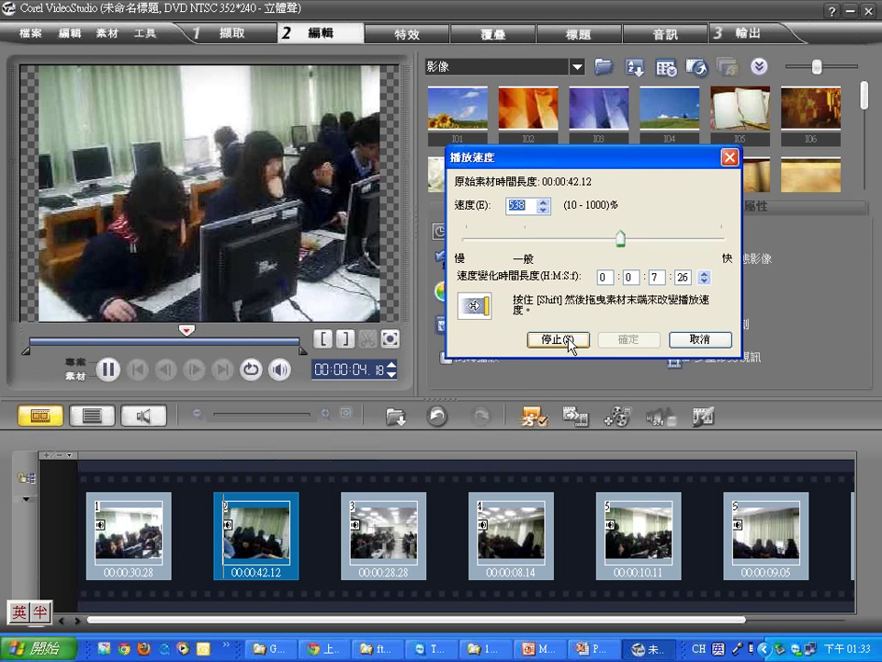
left_click(570, 339)
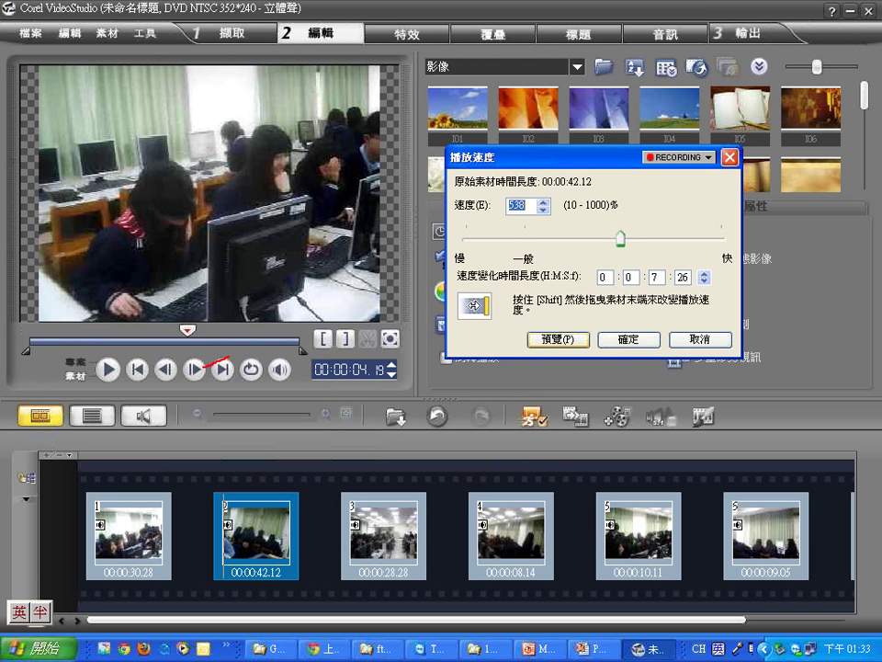
mouse_move(220, 298)
left_mouse_down()
mouse_move(147, 355)
mouse_move(230, 328)
left_mouse_up()
mouse_move(260, 386)
left_mouse_down()
mouse_move(259, 542)
mouse_move(277, 535)
left_mouse_up()
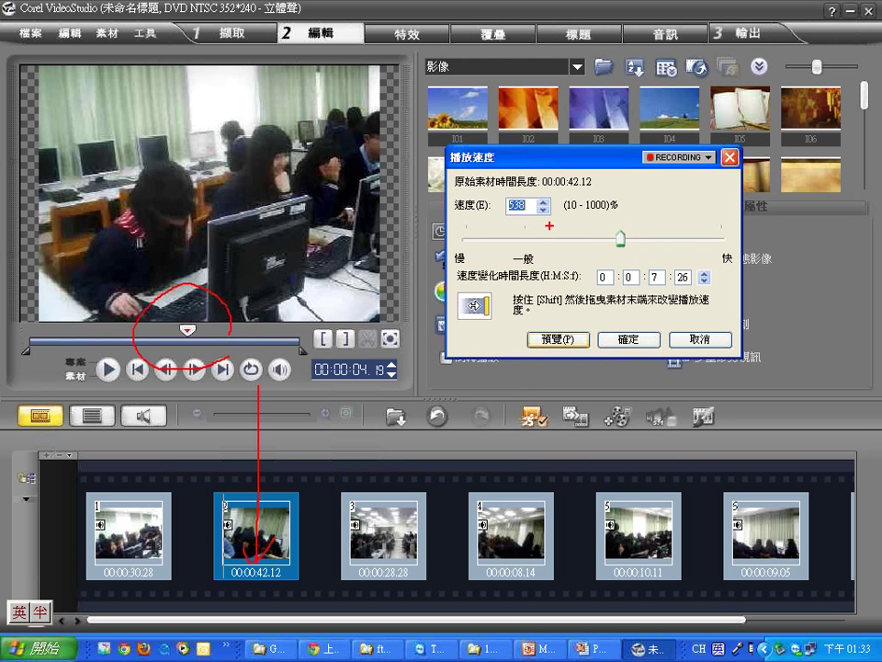
mouse_move(551, 181)
left_mouse_down()
mouse_move(516, 189)
mouse_move(490, 211)
mouse_move(527, 213)
mouse_move(550, 186)
left_mouse_up()
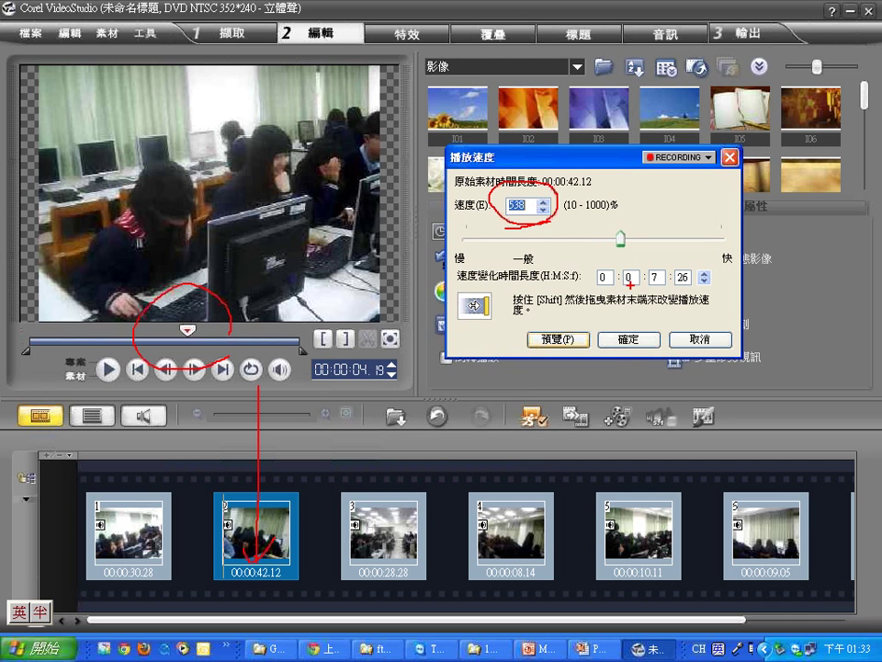
mouse_move(624, 290)
left_mouse_down()
mouse_move(721, 288)
mouse_move(676, 258)
mouse_move(646, 258)
left_mouse_up()
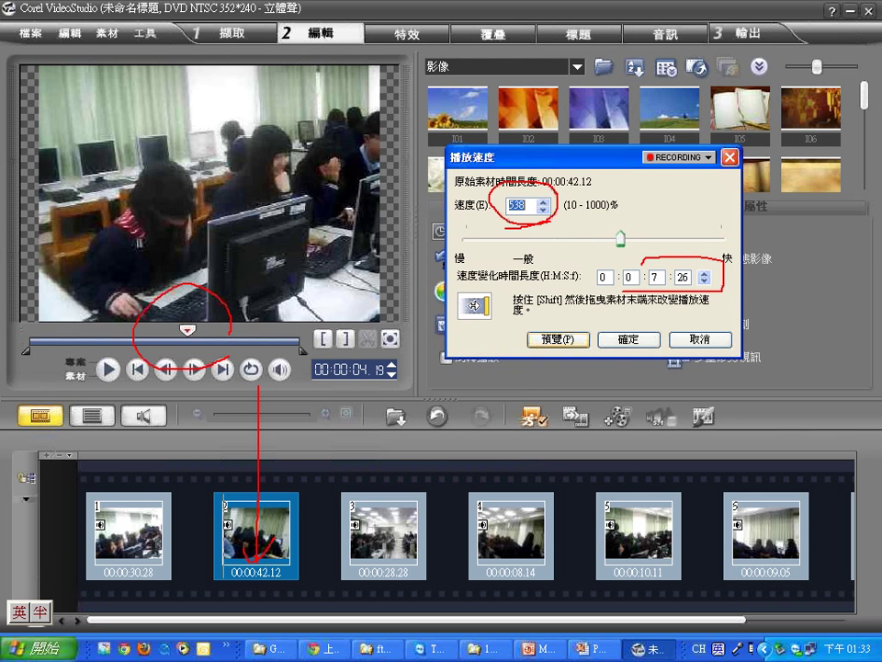
left_click_drag(644, 262, 640, 295)
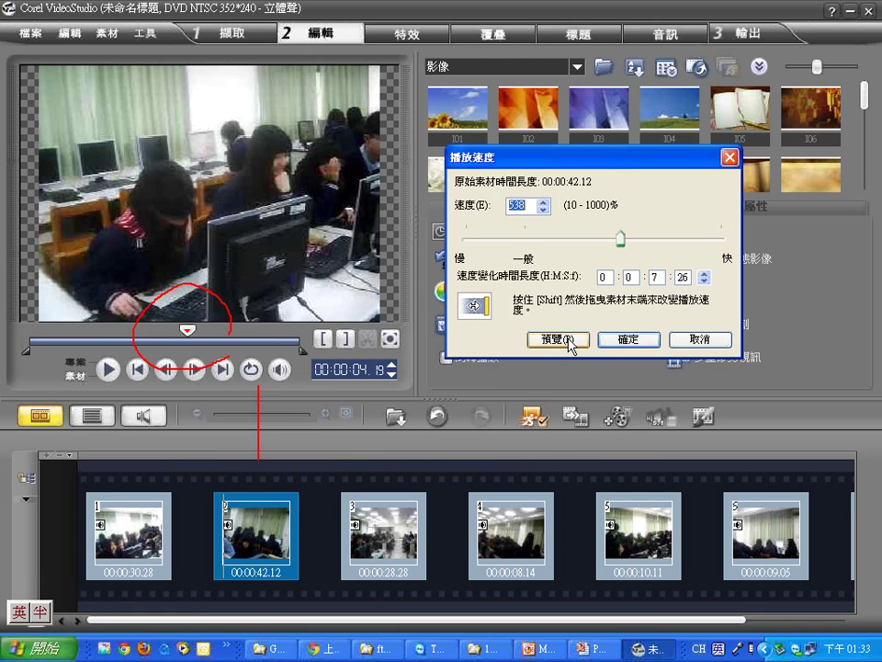
Preview the second clip at a playback speed (播放速度) of 25%, and close the speed settings without applying the change
left_click(621, 239)
left_click_drag(620, 242, 474, 245)
left_click(545, 207)
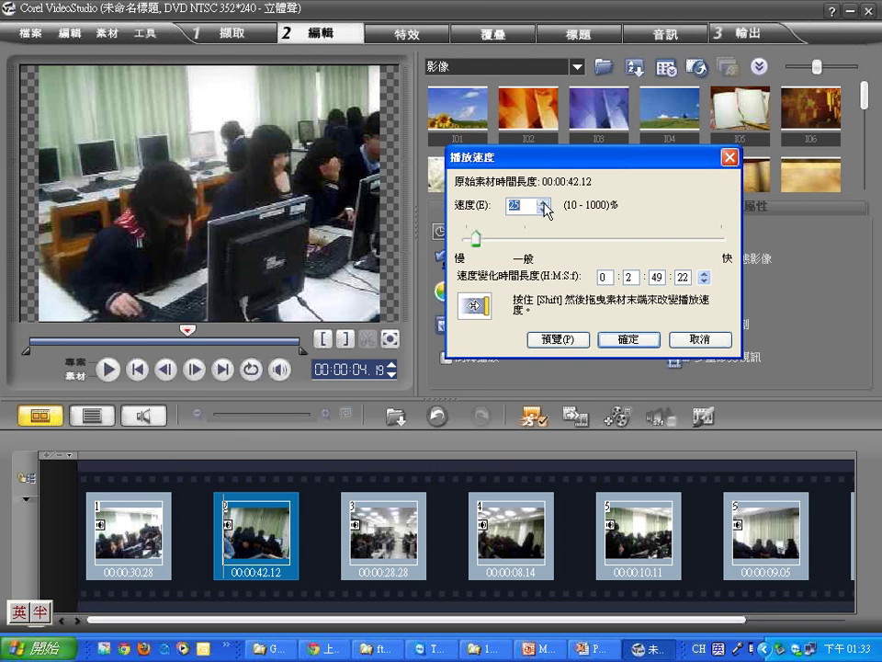
left_click(629, 278)
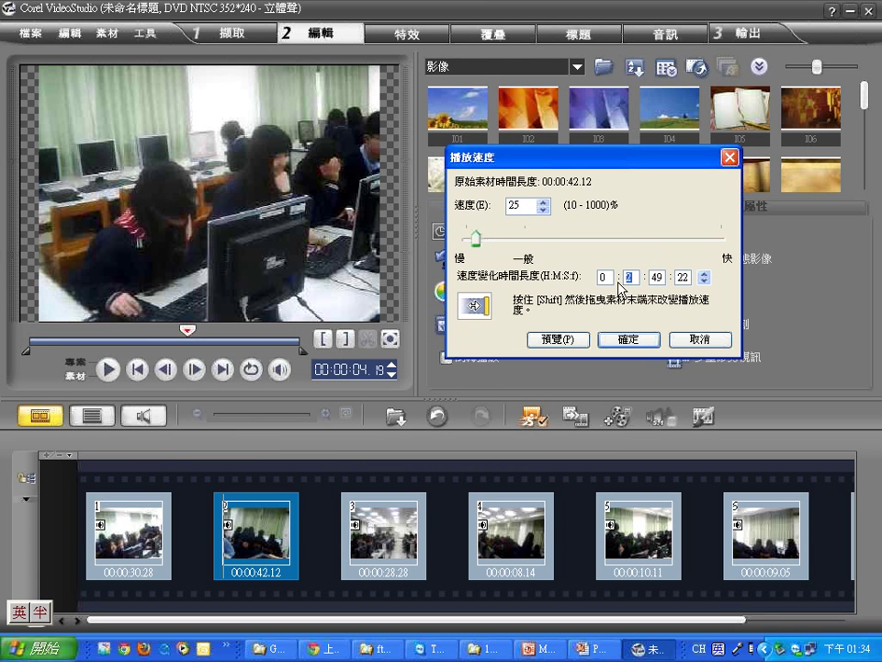
left_click(563, 342)
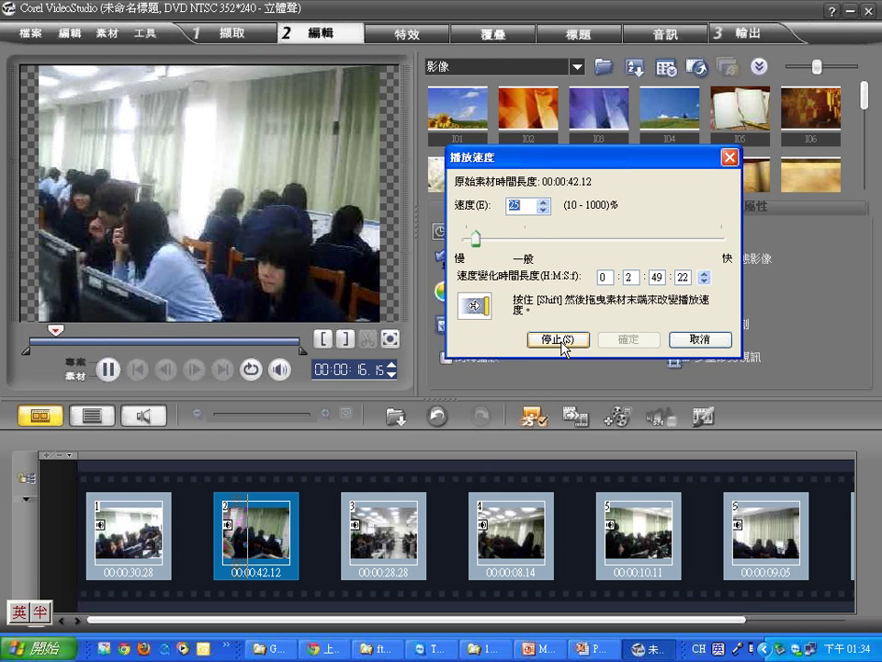
left_click(556, 339)
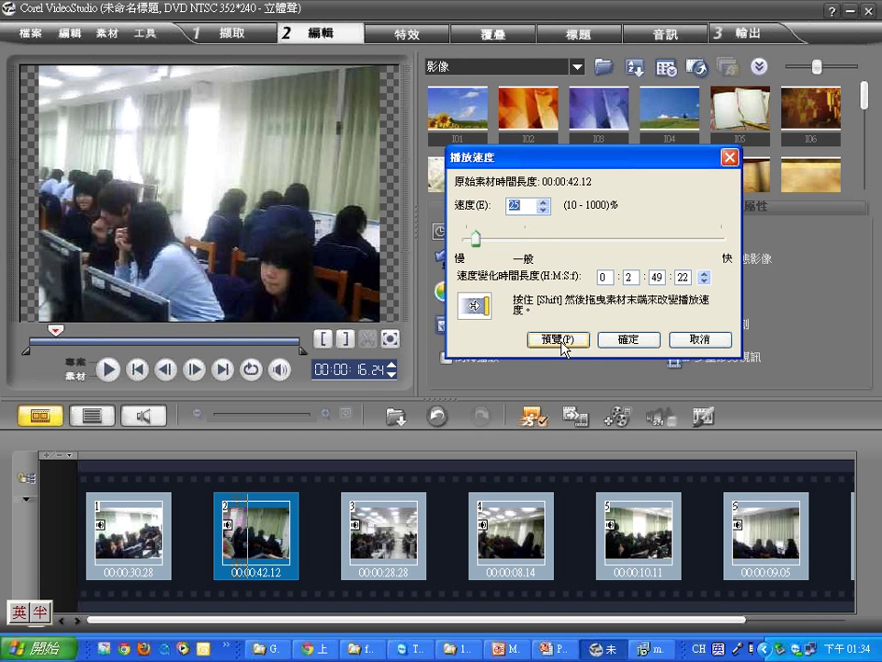
left_click(700, 339)
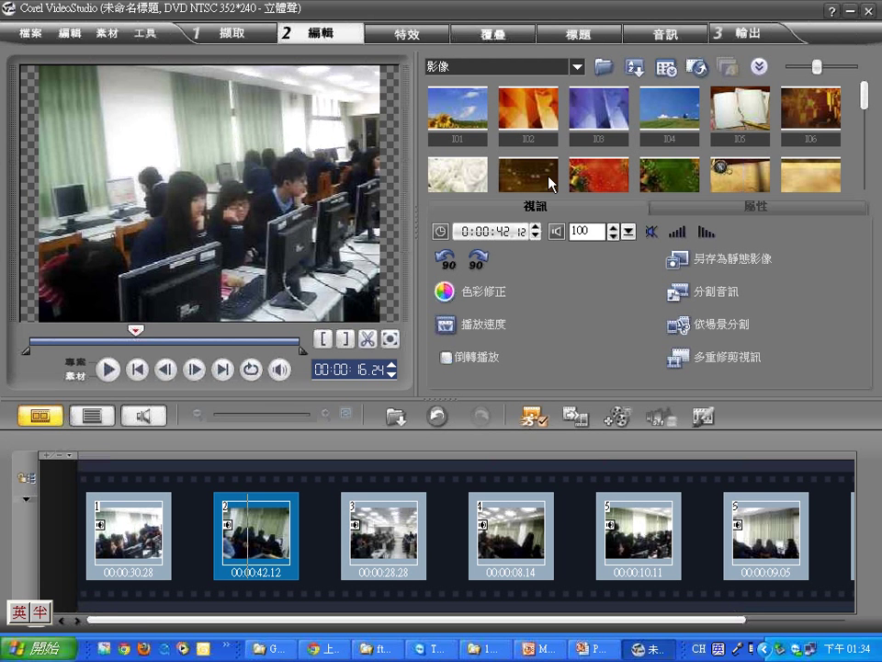
Apply the old-film filter (舊底片) to the second storyboard clip and preview part of the result
left_click(755, 206)
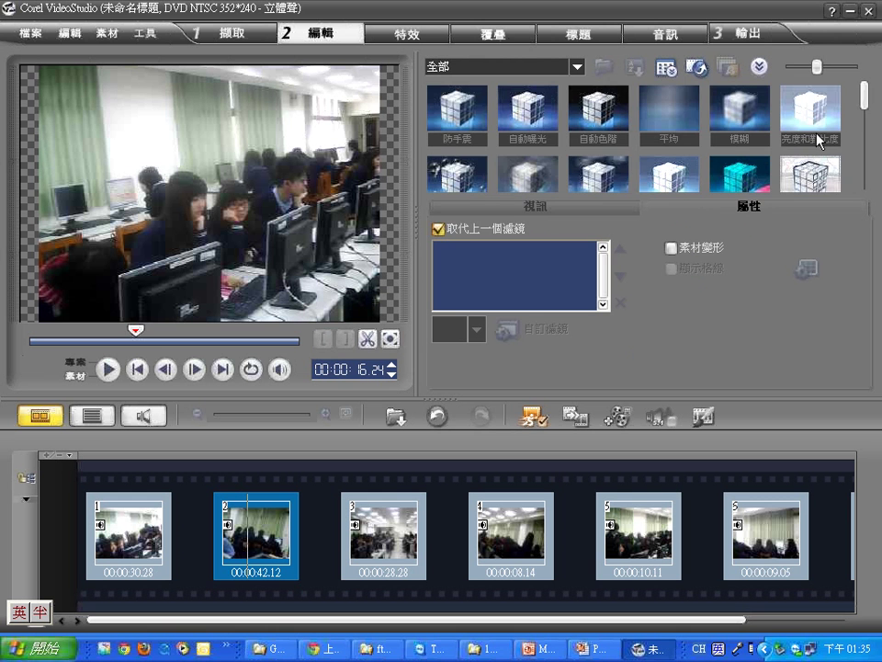
left_click_drag(864, 95, 864, 145)
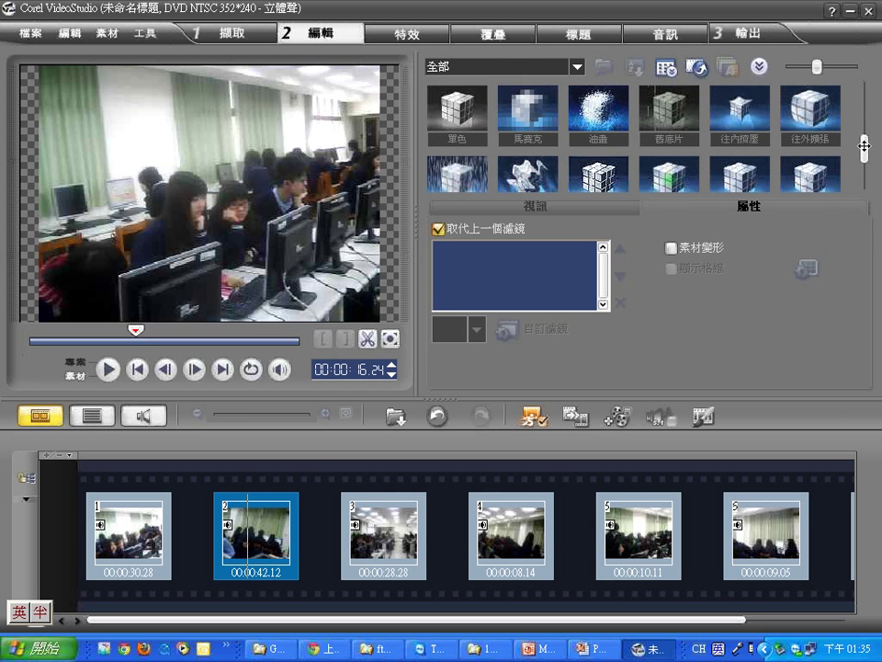
left_click(670, 110)
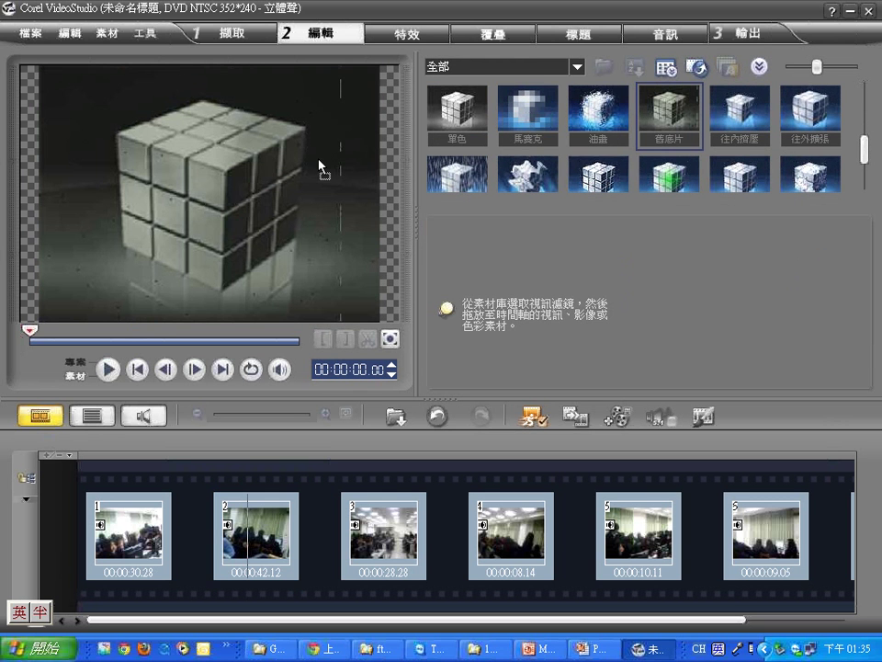
mouse_move(322, 168)
left_mouse_down()
mouse_move(252, 197)
mouse_move(252, 372)
mouse_move(275, 526)
left_mouse_up()
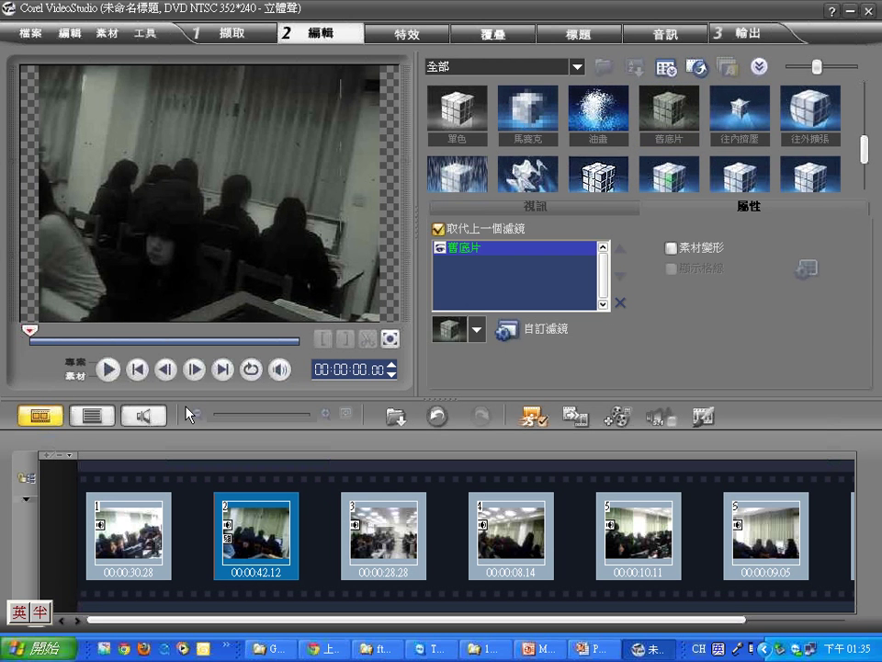
left_click(112, 377)
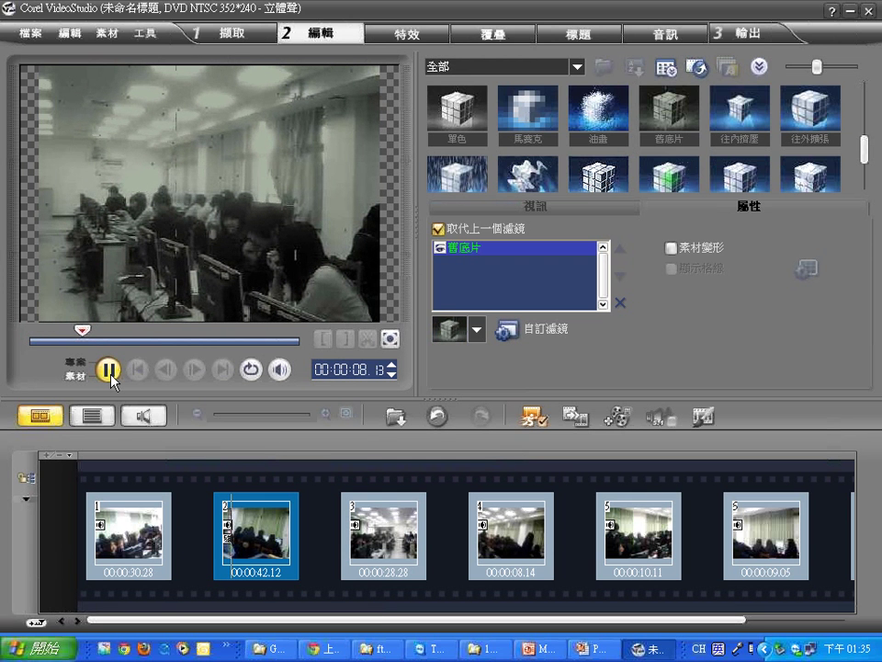
left_click(108, 370)
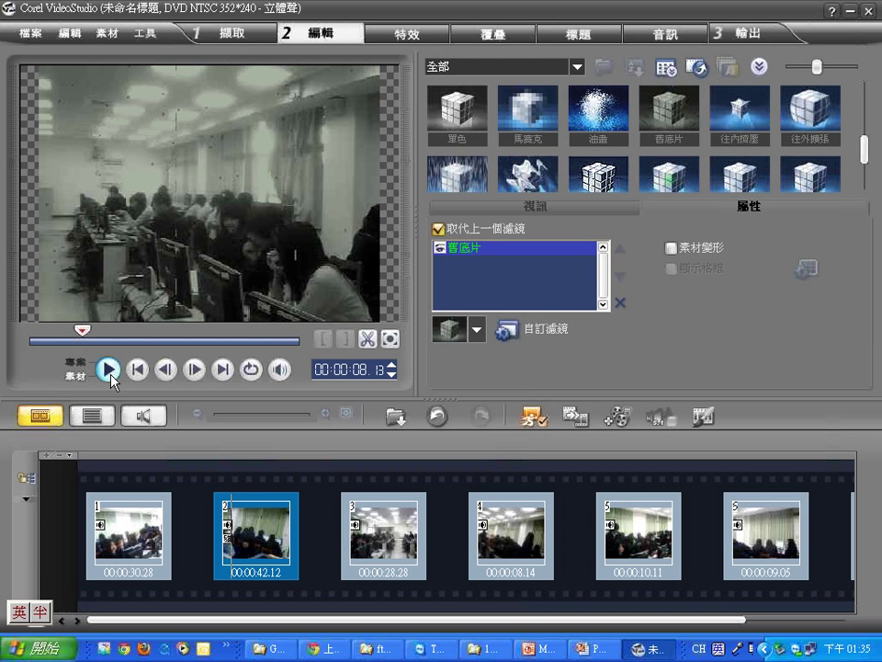
Try other presets of the 舊底片 filter on the second clip, ending with the second, yellow-toned one
left_click(700, 117)
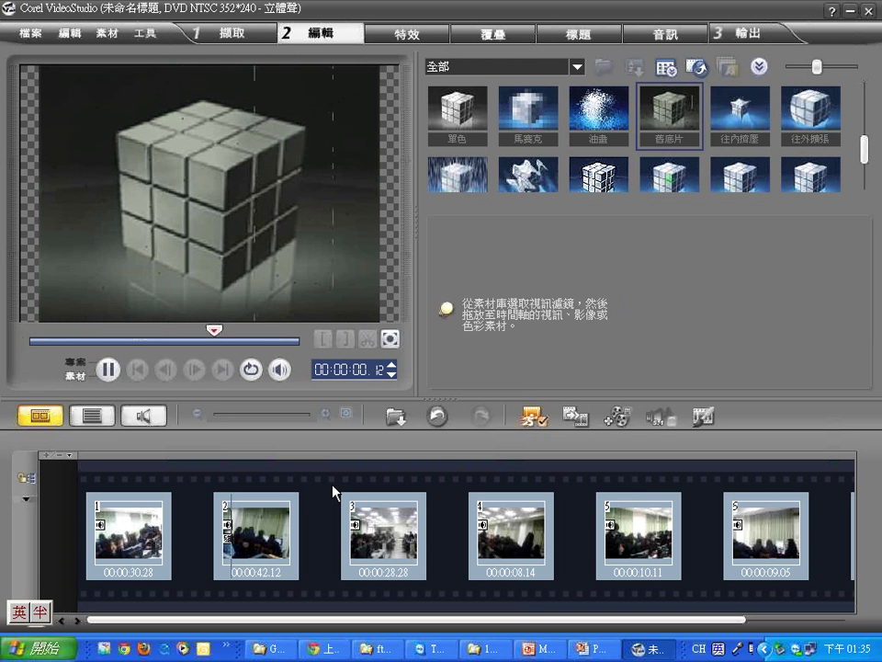
left_click(256, 534)
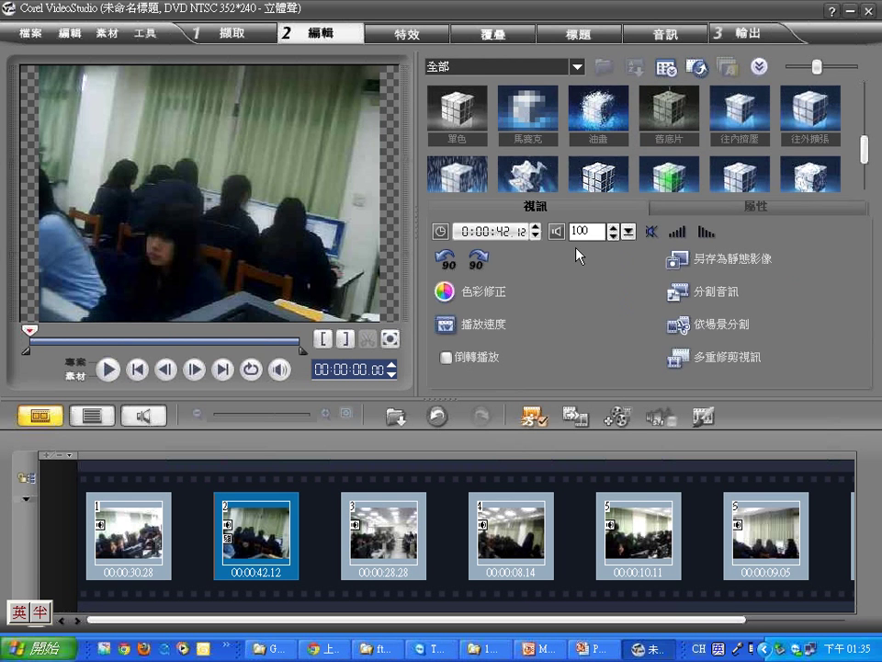
left_click(717, 208)
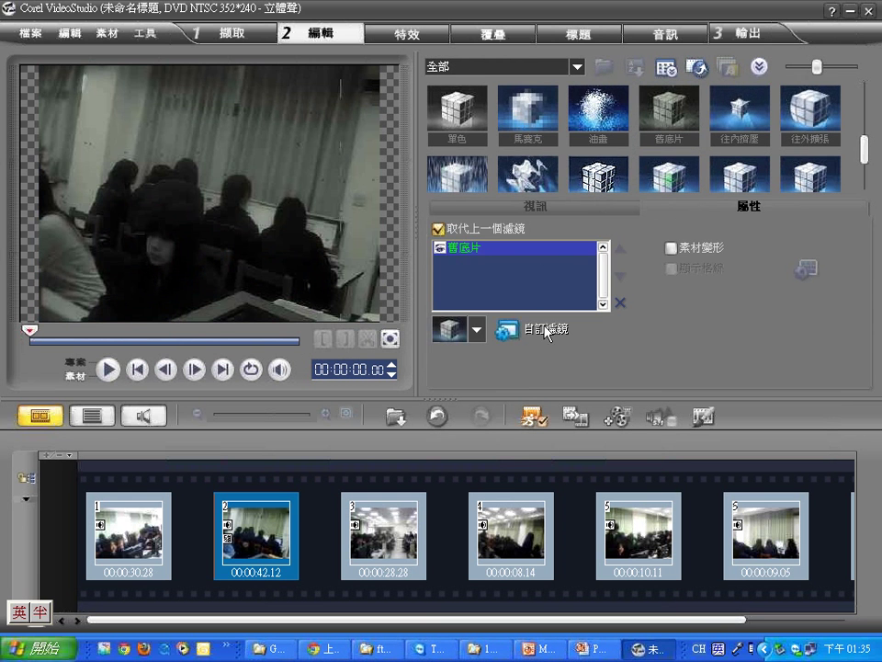
left_click(477, 328)
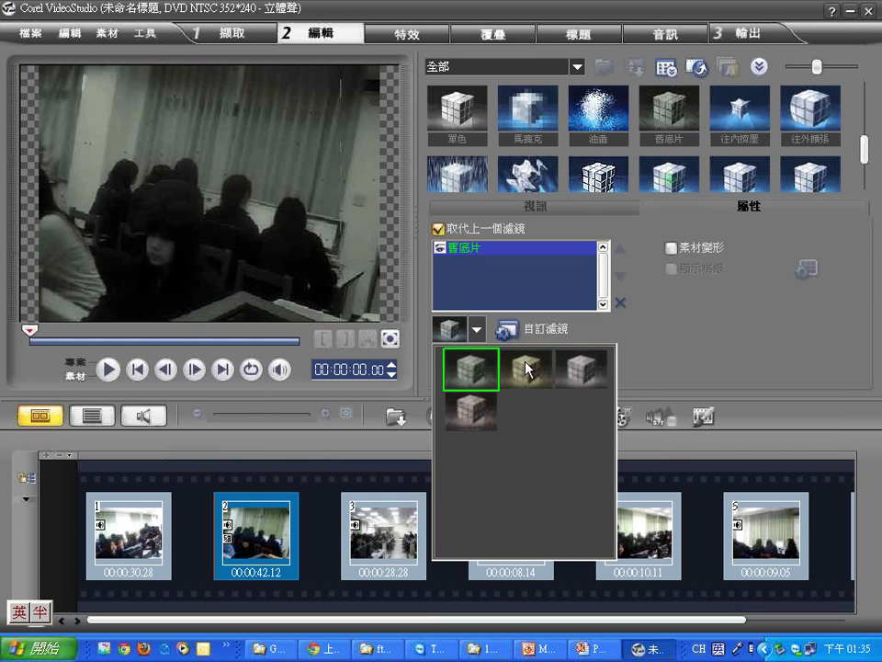
left_click(482, 418)
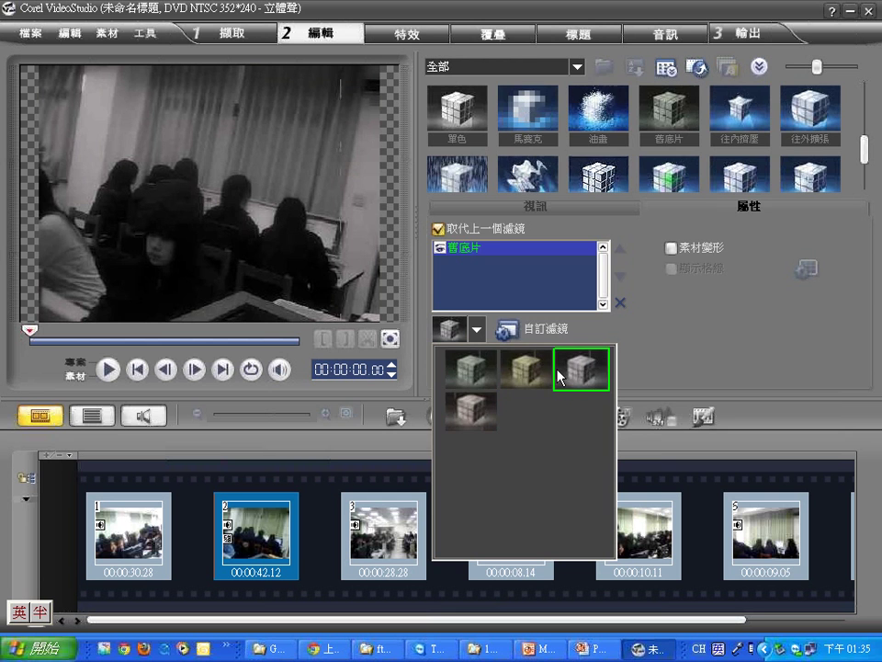
left_click(524, 360)
Review the 舊底片 filter's custom settings (自訂濾鏡) without changing them, and remove the filter from the second clip
left_click(519, 329)
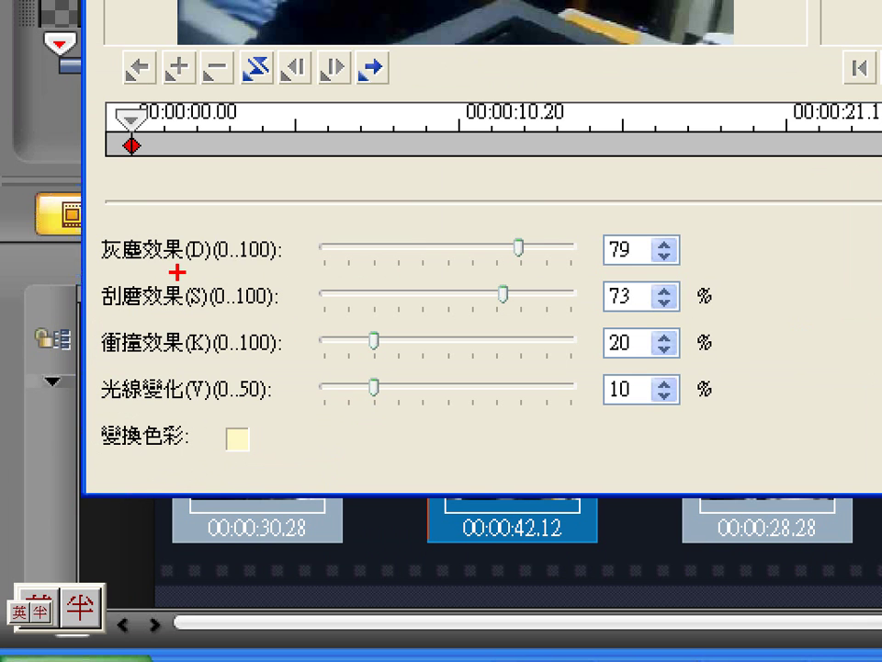
mouse_move(96, 266)
left_mouse_down()
mouse_move(118, 254)
mouse_move(226, 258)
left_mouse_up()
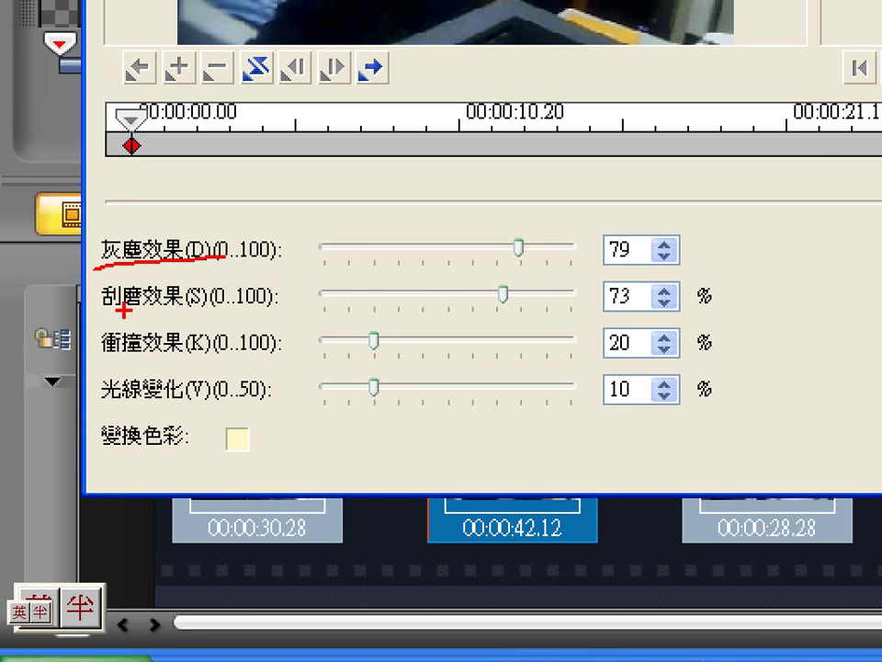
left_click_drag(96, 314, 226, 310)
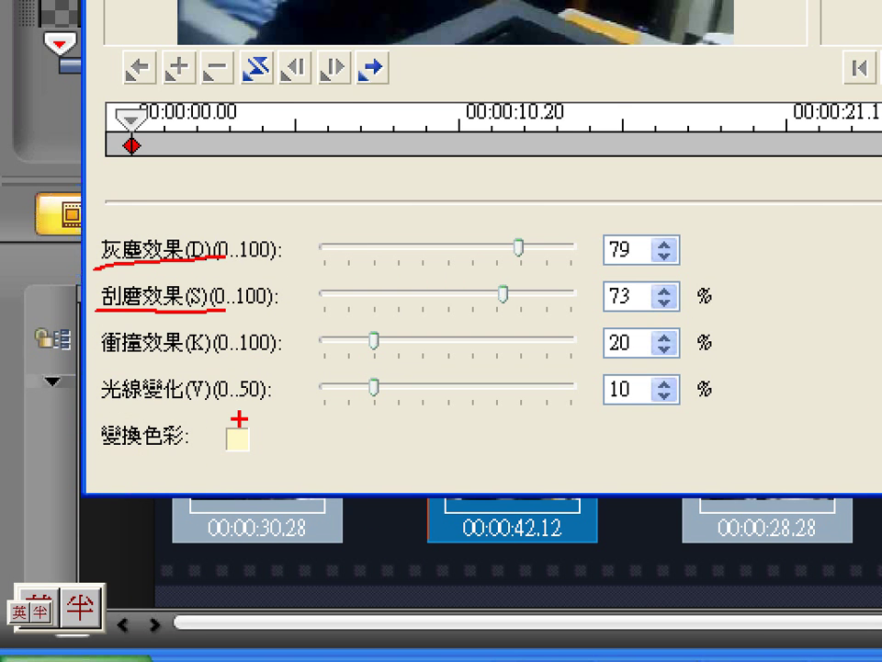
mouse_move(269, 456)
left_mouse_down()
mouse_move(317, 460)
mouse_move(259, 481)
left_mouse_up()
left_click_drag(81, 398, 112, 378)
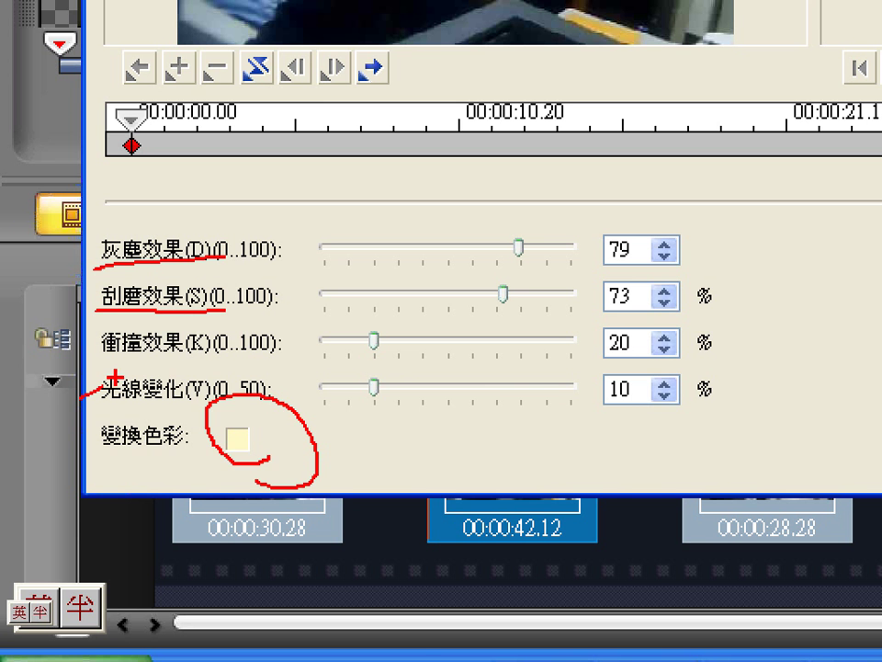
key("Escape")
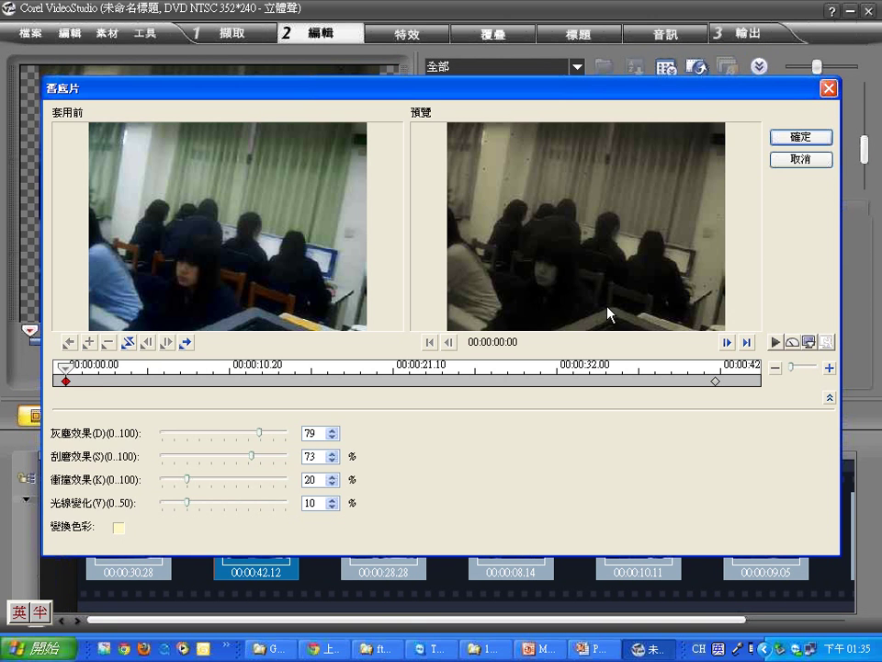
left_click(777, 160)
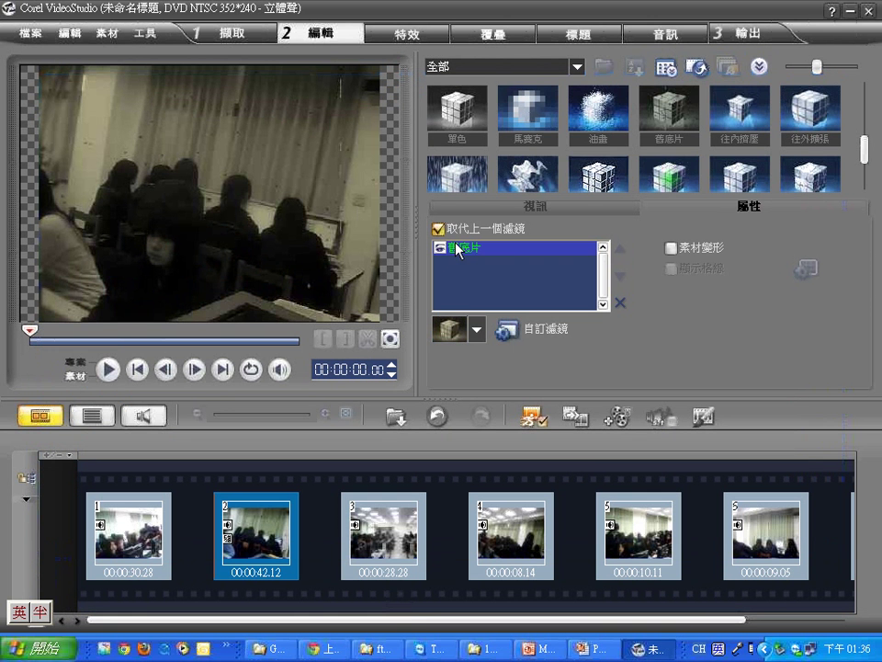
left_click(621, 307)
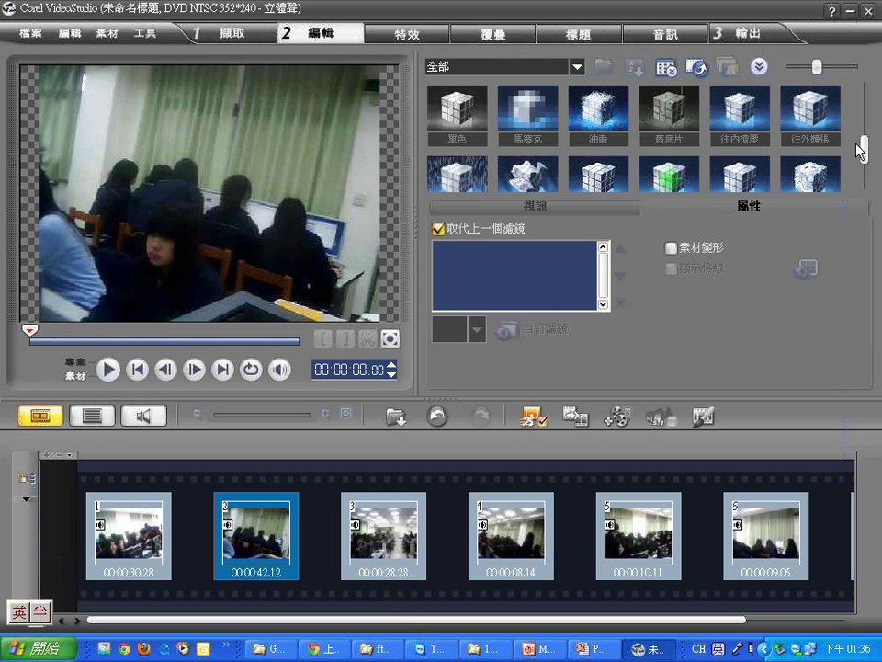
Apply the mosaic filter (馬賽克) to the third storyboard clip and preview part of the result
left_click_drag(538, 132, 384, 519)
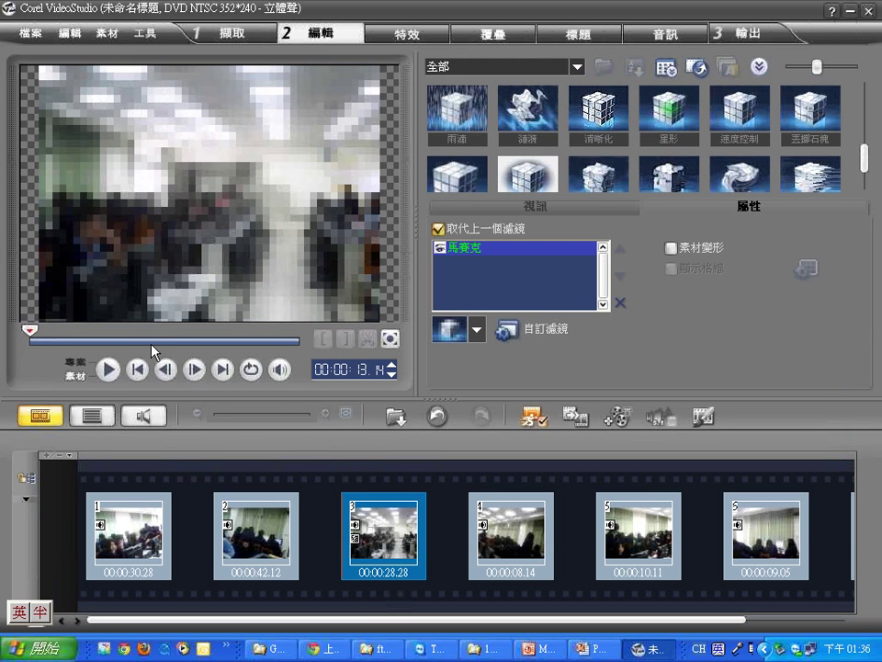
left_click(108, 369)
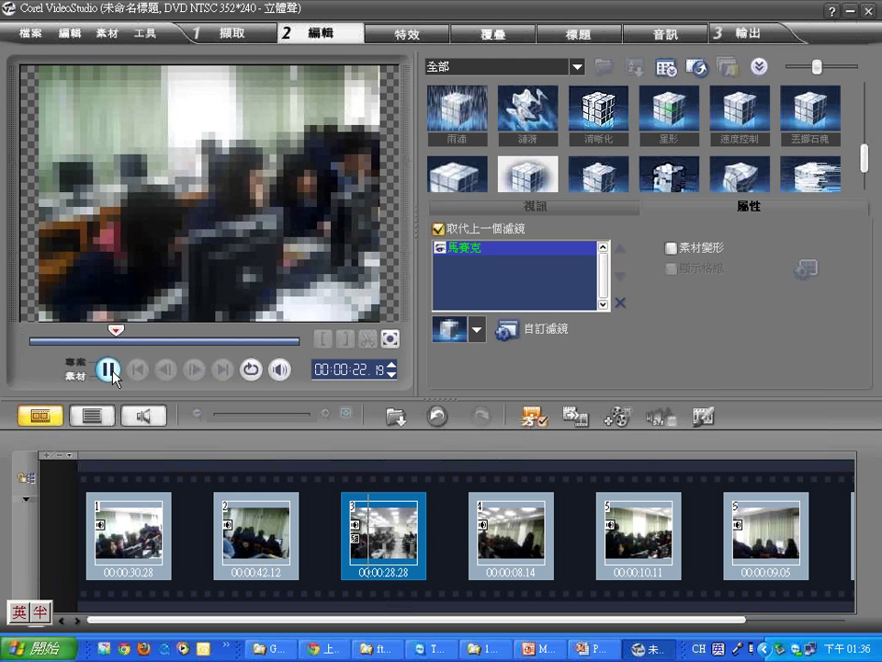
left_click(111, 370)
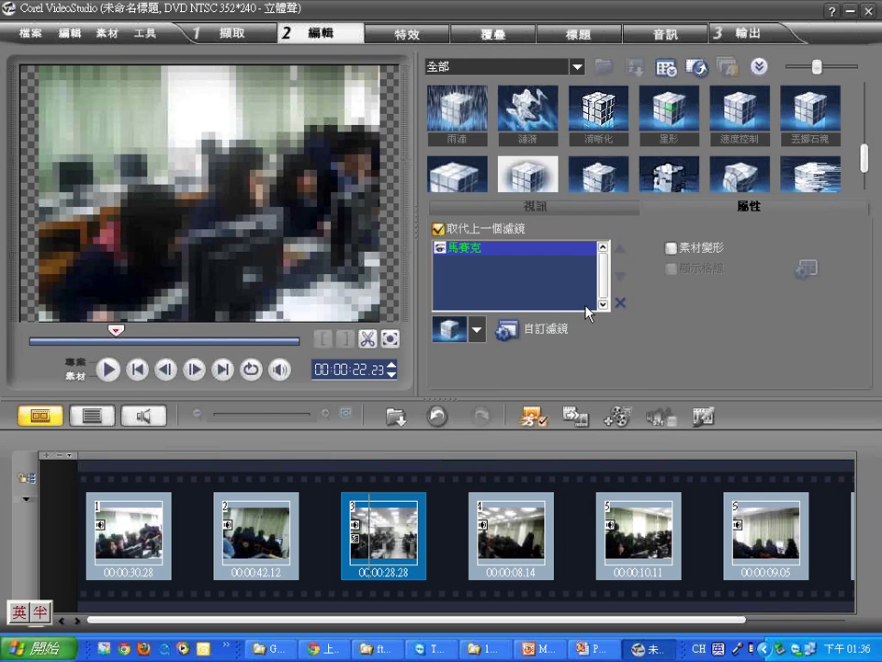
Review the 馬賽克 filter's custom settings without changing them, and remove the filter from the third clip
left_click(544, 331)
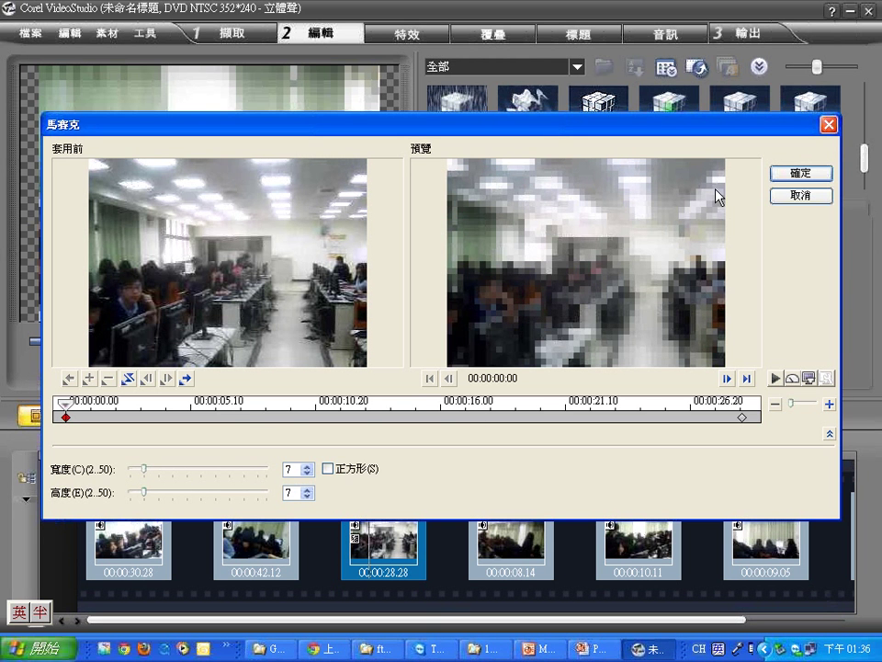
left_click(800, 196)
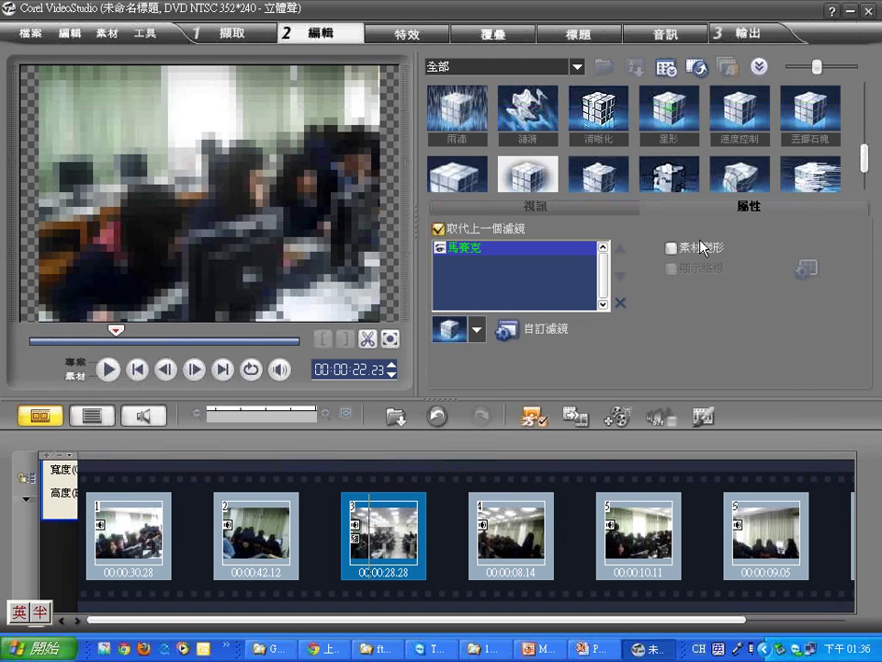
left_click(621, 302)
Preview one of the library's other video filters and browse the filter list to its end
left_click(560, 181)
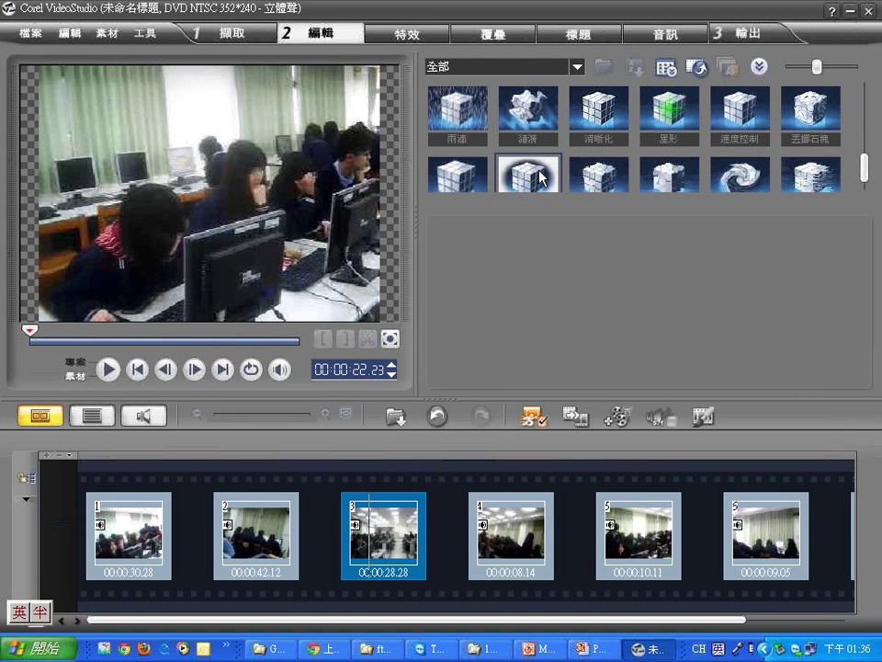
scroll(542, 175, "down", 1)
scroll(540, 177, "down", 1)
key("space")
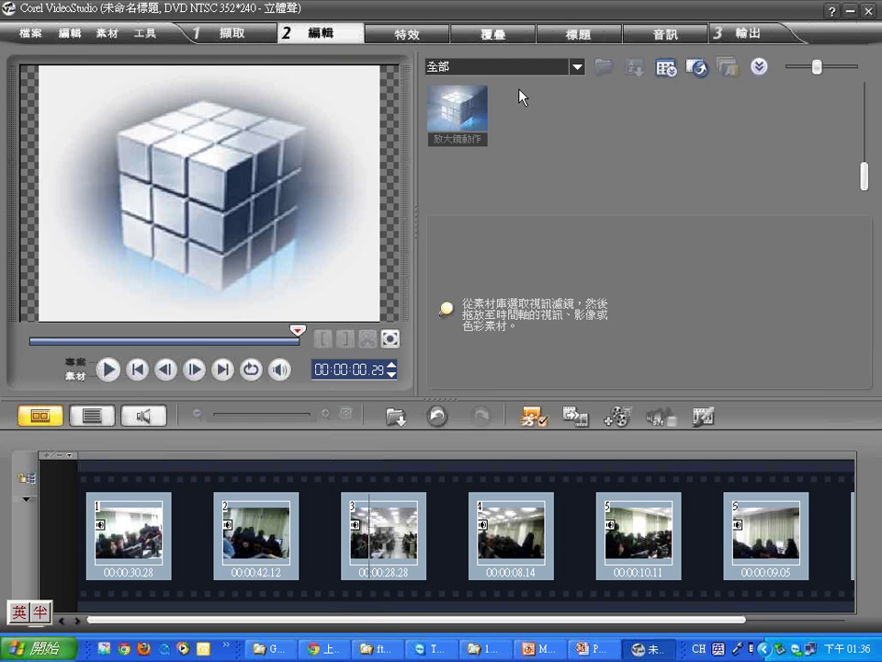
Select the third clip again and compare its video options (視訊) with its filter attributes (屬性), ending on the attributes
left_click(387, 540)
left_click(700, 208)
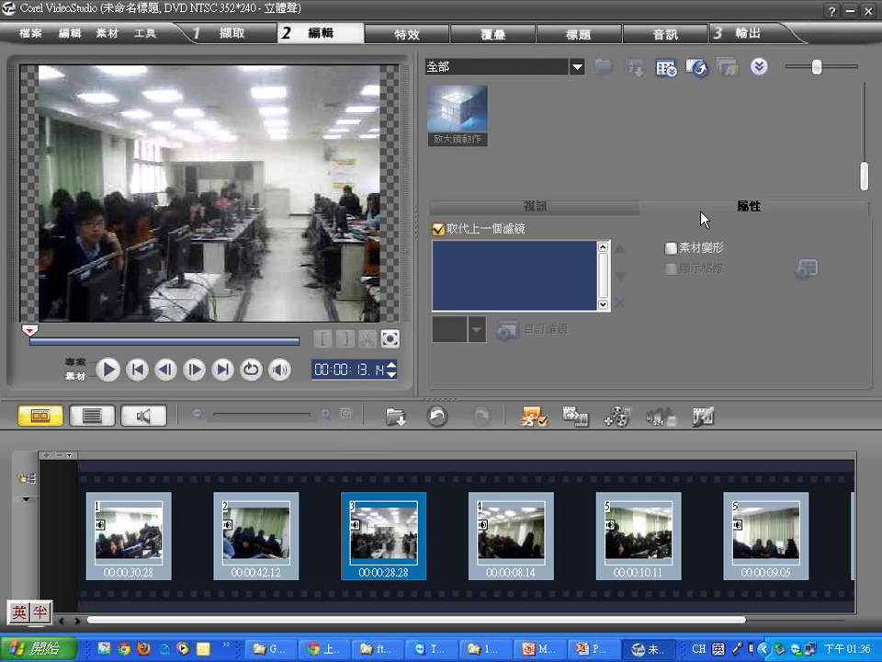
left_click(484, 210)
left_click(760, 212)
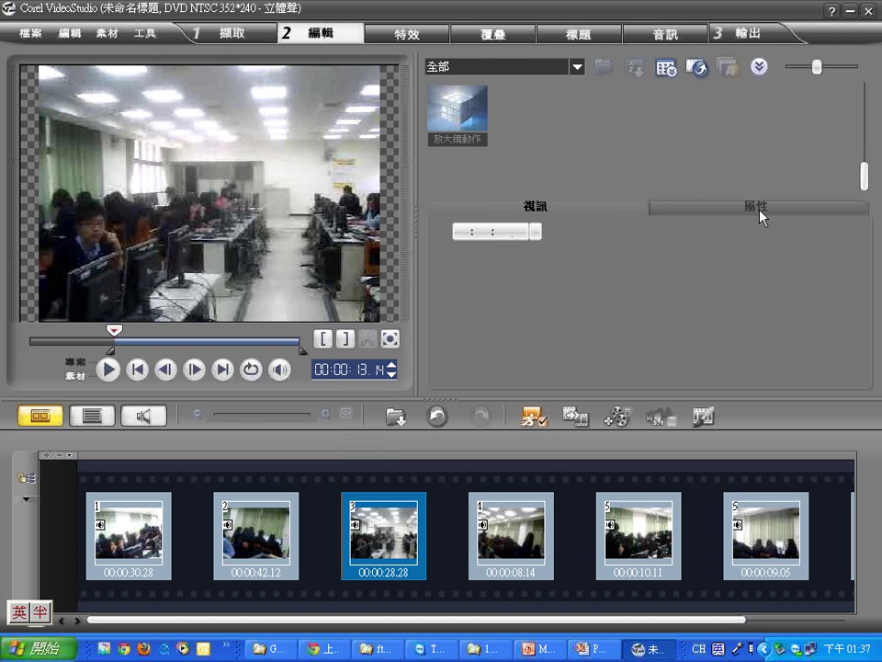
left_click(542, 191)
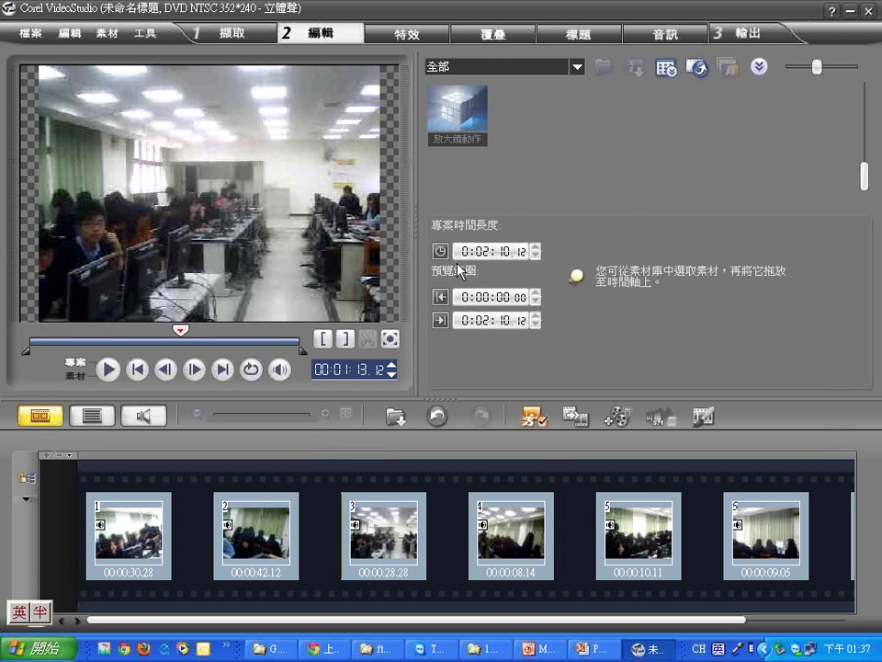
left_click(376, 524)
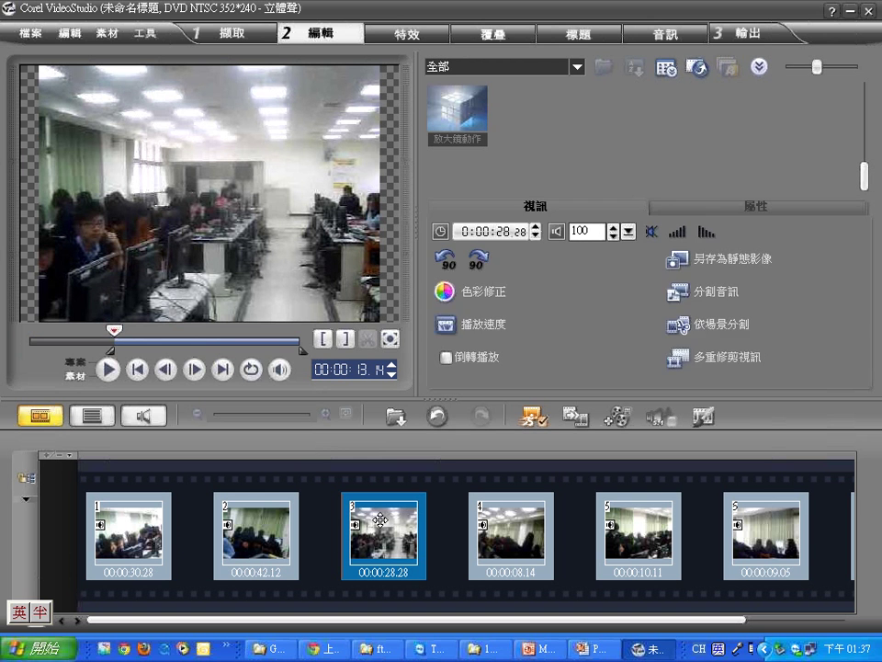
left_click(754, 206)
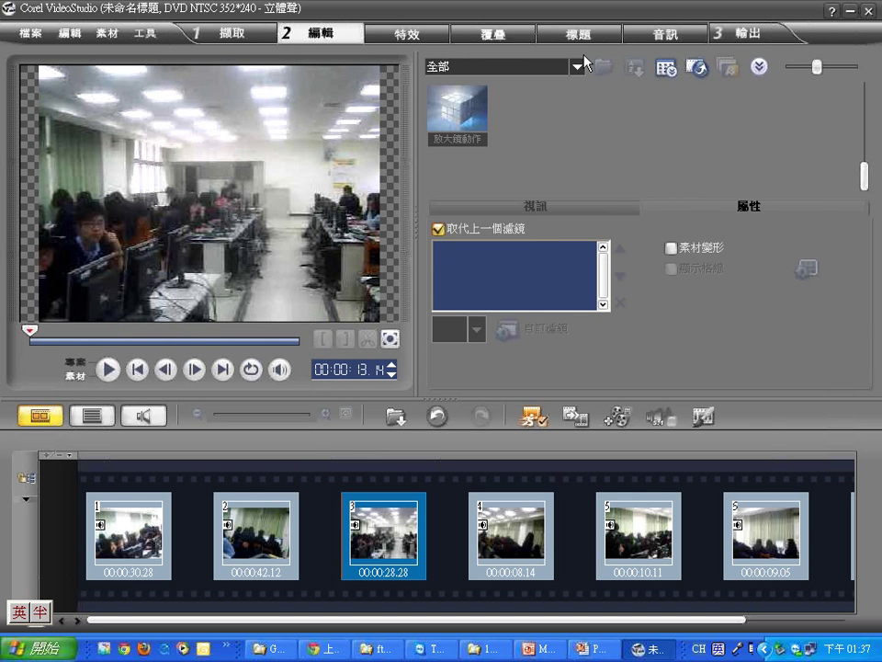
Browse the expanded filter library, preview the 雨滴 and 肖像畫 filters, and reselect the third storyboard clip
left_click(759, 67)
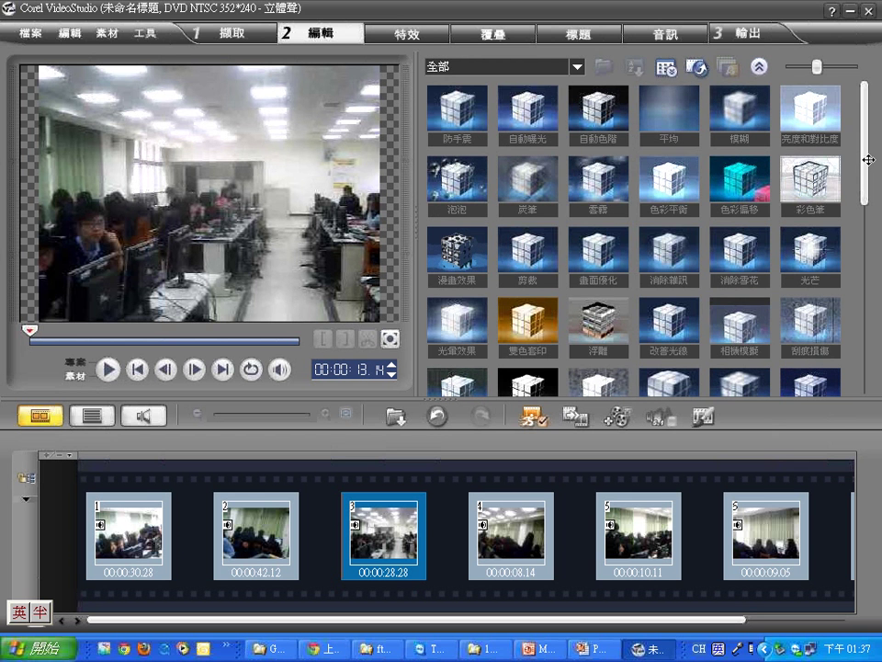
left_click_drag(863, 169, 863, 220)
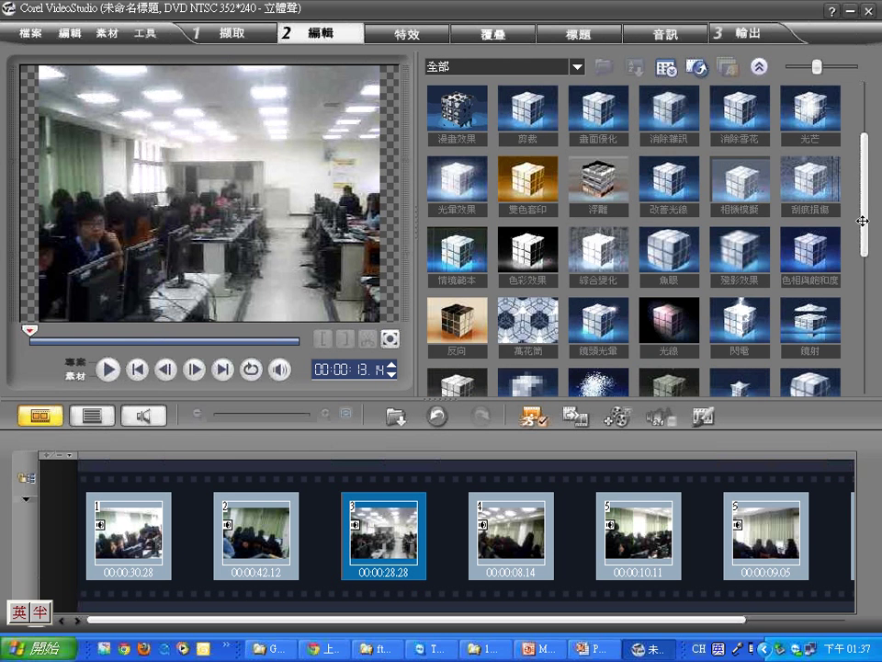
left_click_drag(863, 220, 863, 314)
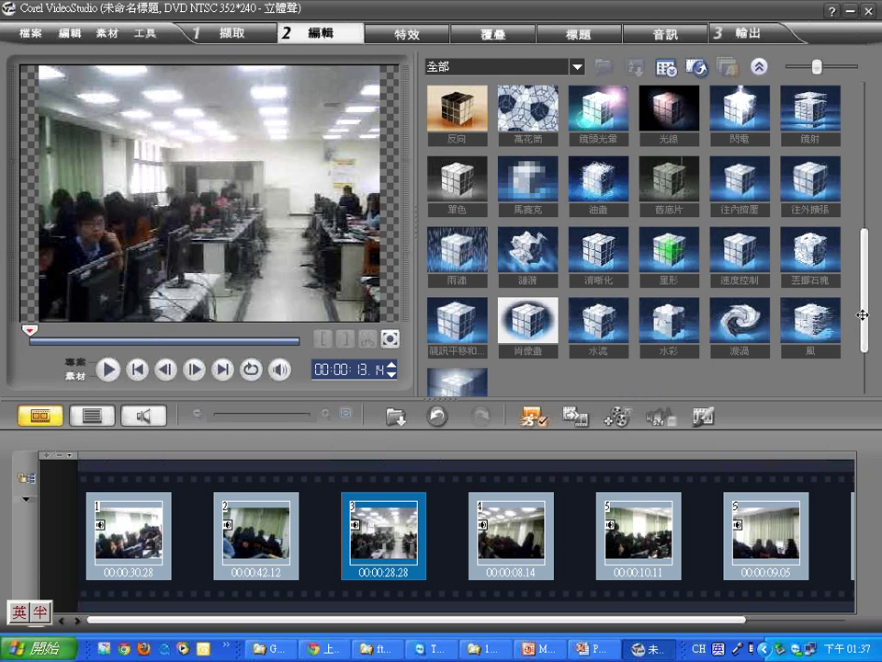
left_click(473, 258)
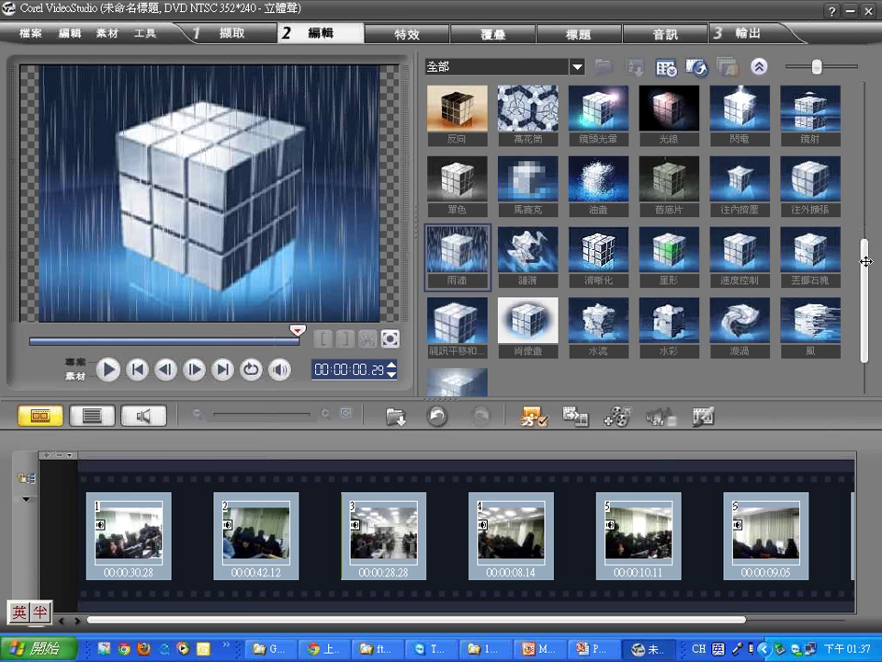
left_click_drag(865, 262, 863, 297)
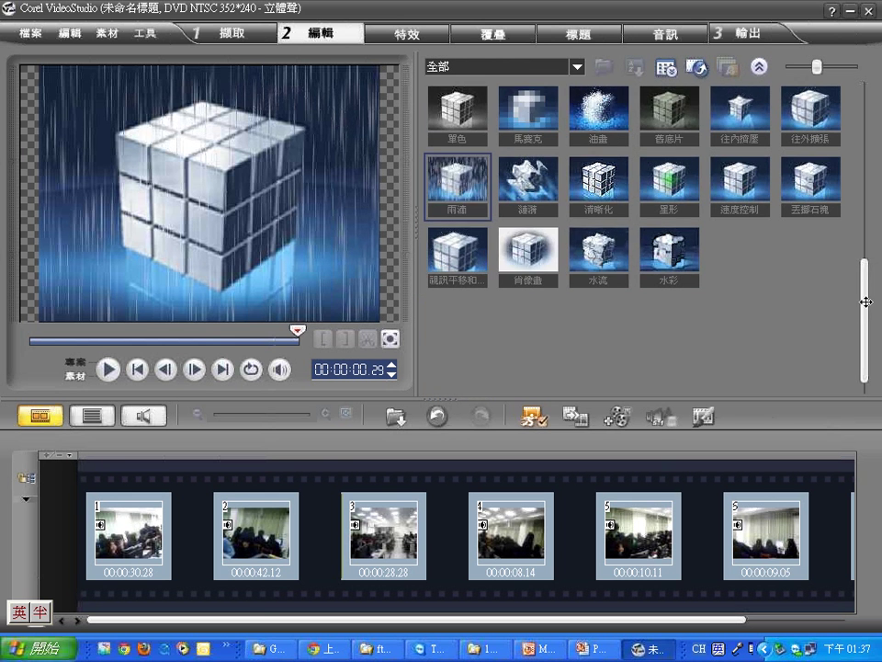
left_click(500, 264)
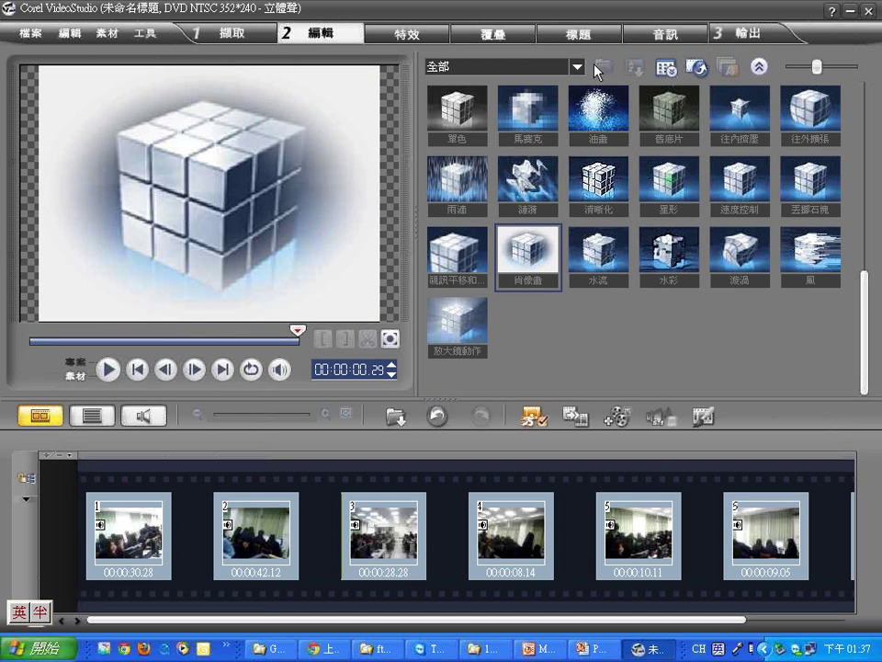
left_click(761, 71)
left_click(380, 533)
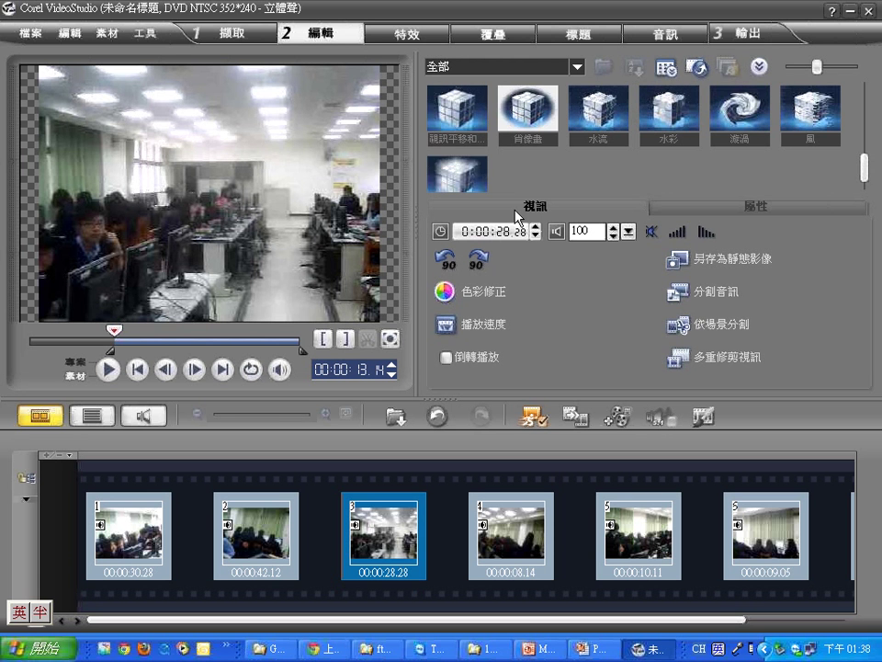
Open the transition effects library and preview the 淡化到黑色 transition from 我的最愛
left_click(429, 37)
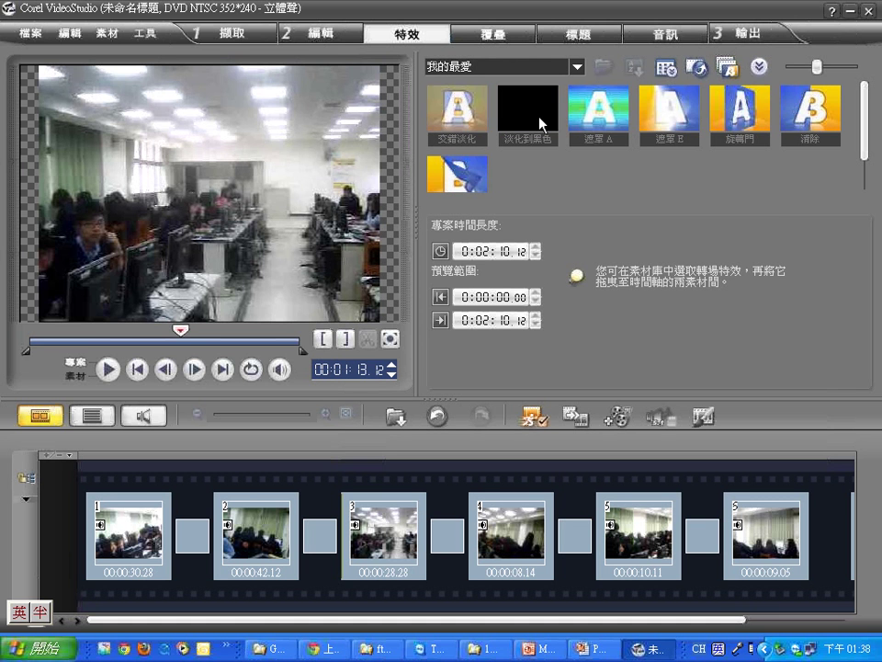
left_click_drag(540, 123, 512, 134)
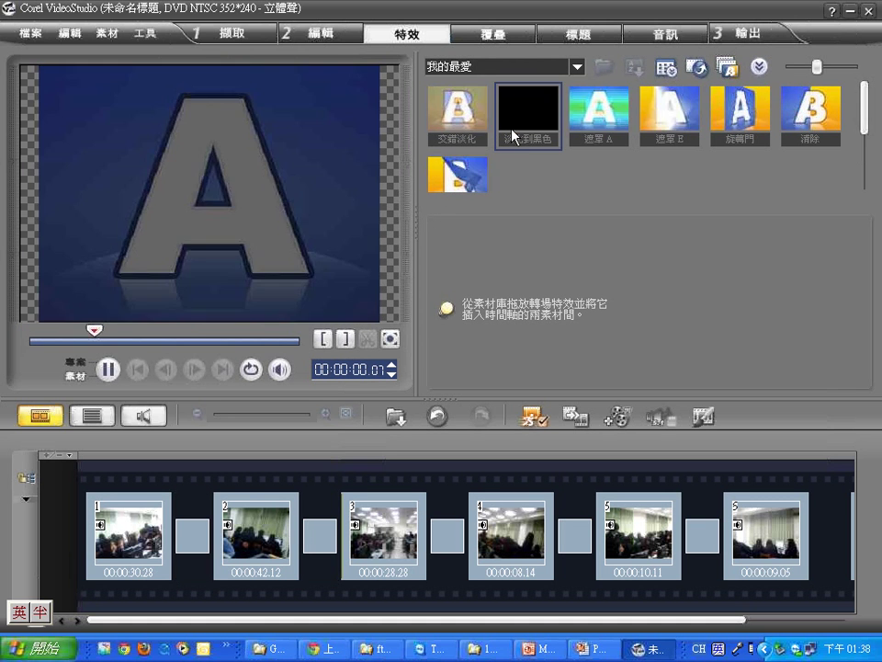
left_click_drag(378, 31, 431, 53)
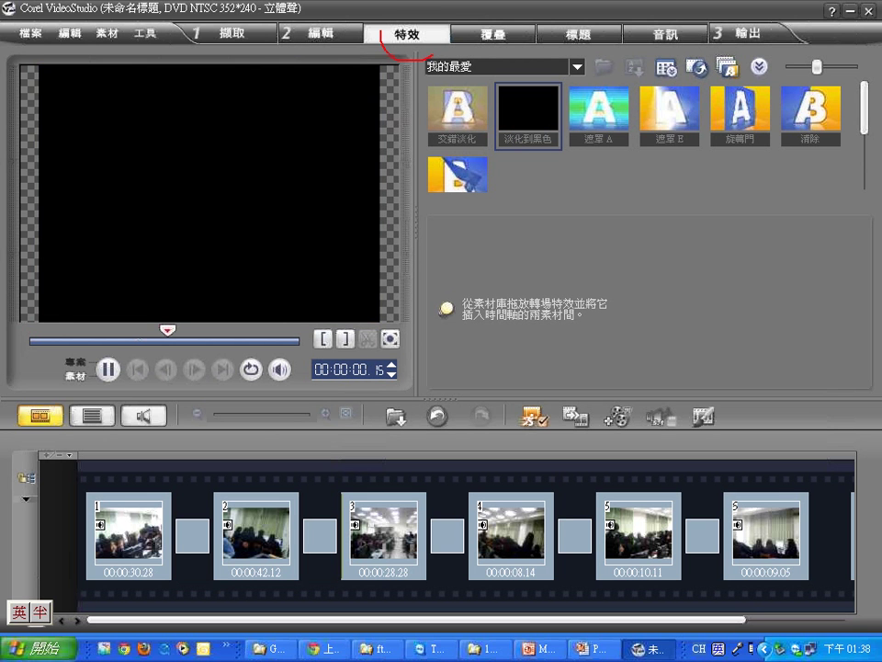
left_click_drag(421, 11, 416, 61)
mouse_move(543, 130)
left_mouse_down()
mouse_move(359, 311)
mouse_move(259, 460)
mouse_move(194, 497)
left_mouse_up()
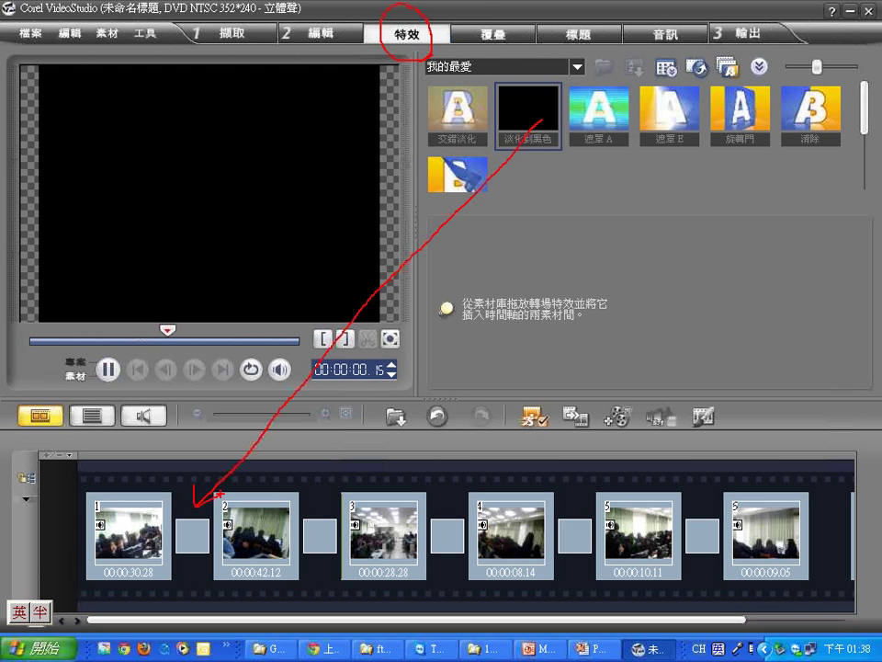
key("Escape")
left_click(359, 35)
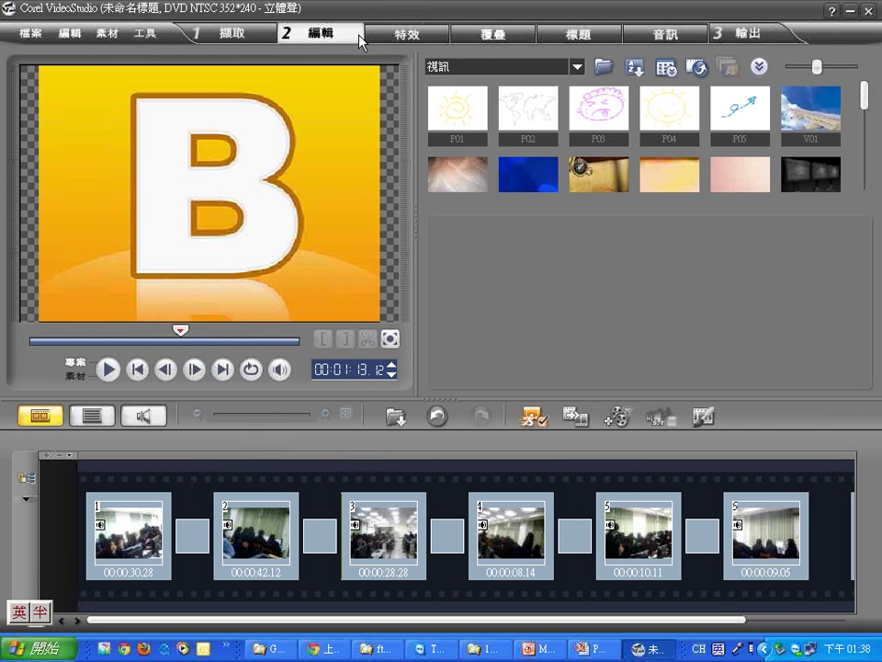
Insert the 翻頁 transition between the second and third clips, play it, and set its direction toward the lower-right corner
left_click(400, 34)
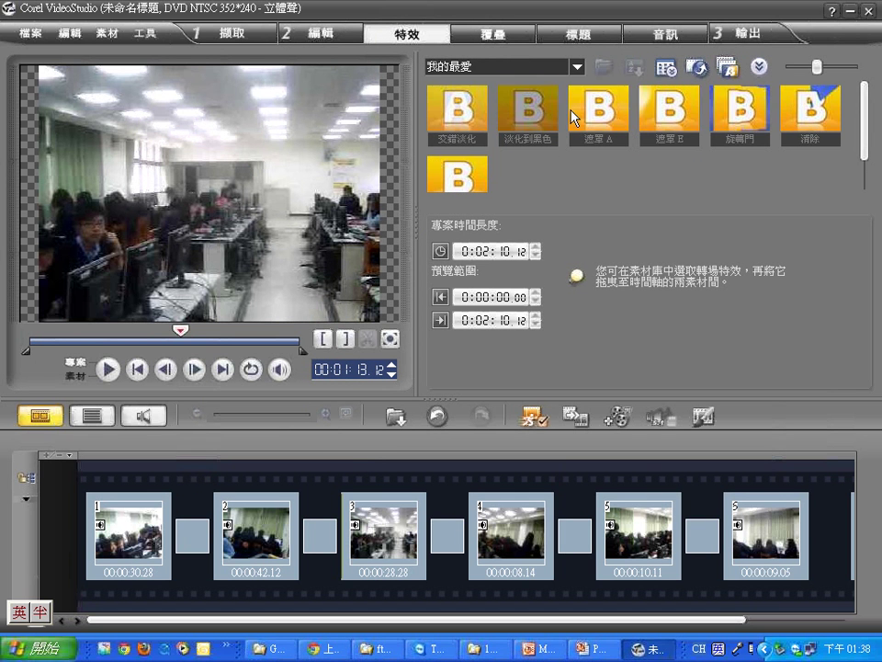
left_click_drag(439, 200, 325, 531)
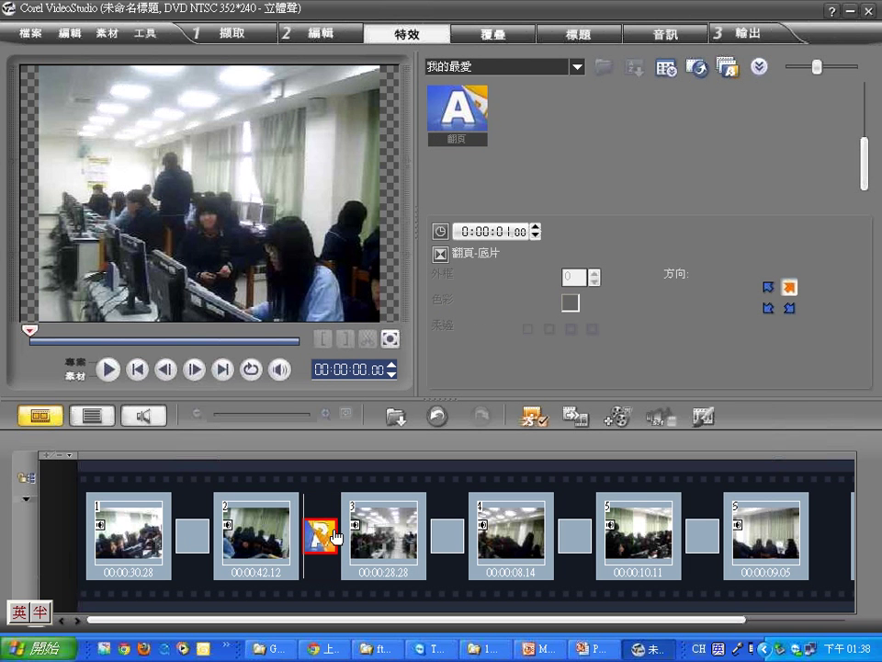
left_click(108, 369)
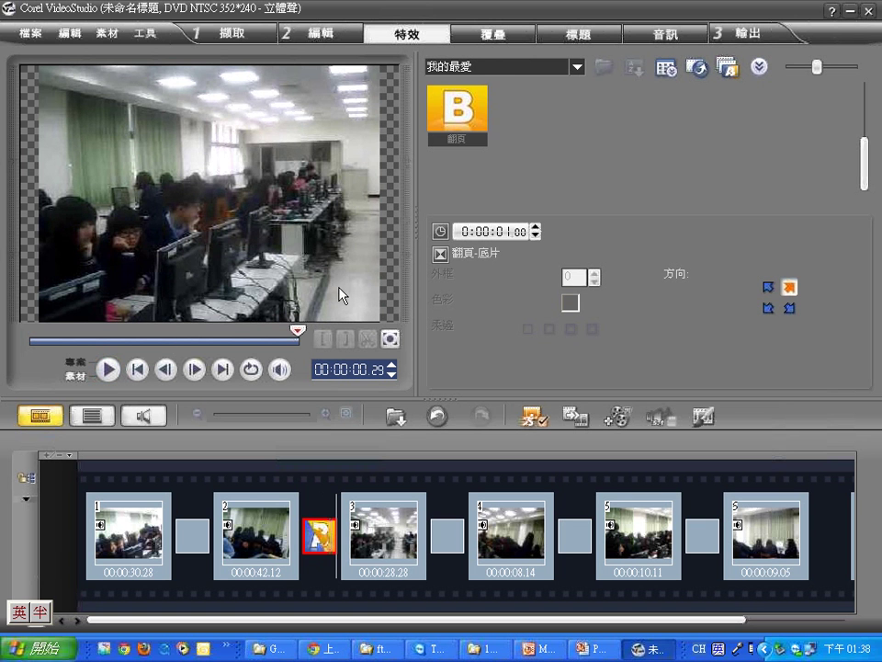
left_click(789, 308)
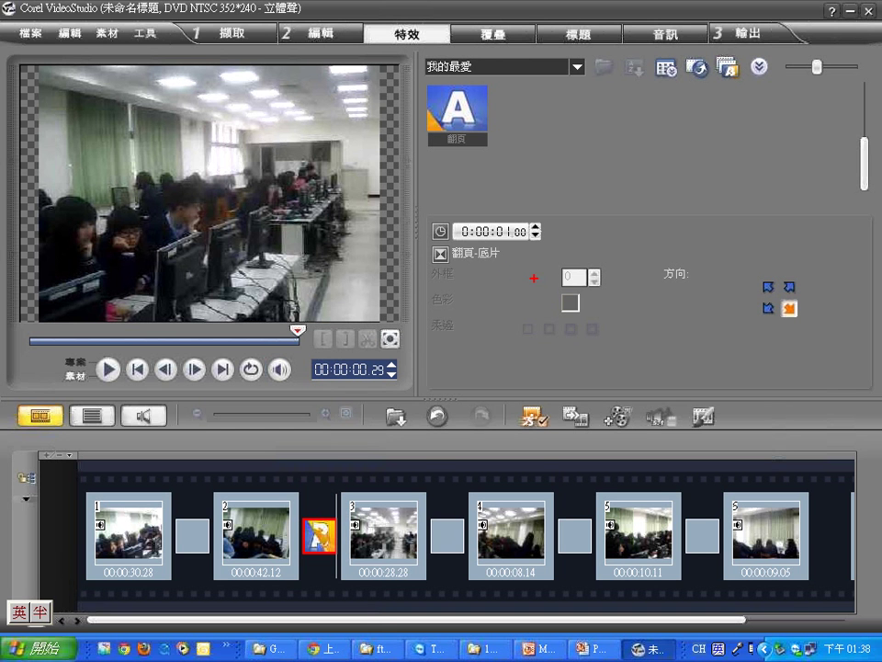
mouse_move(522, 206)
left_mouse_down()
mouse_move(497, 244)
mouse_move(542, 222)
mouse_move(501, 252)
mouse_move(370, 389)
mouse_move(311, 508)
left_mouse_up()
left_click_drag(275, 475, 260, 606)
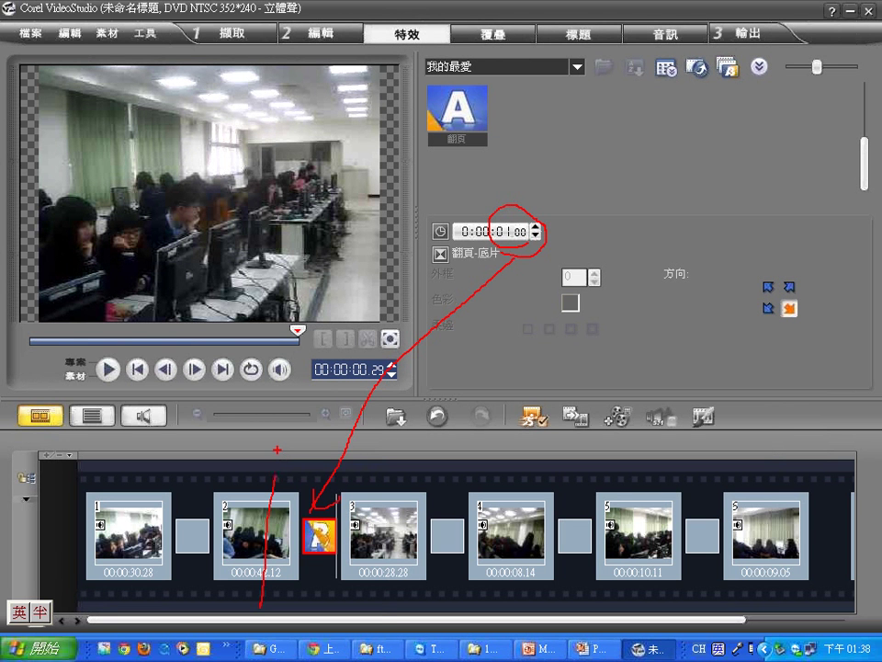
mouse_move(278, 459)
left_mouse_down()
mouse_move(276, 447)
mouse_move(297, 459)
left_mouse_up()
left_click_drag(377, 439, 377, 579)
mouse_move(347, 450)
left_mouse_down()
mouse_move(349, 476)
mouse_move(360, 476)
left_mouse_up()
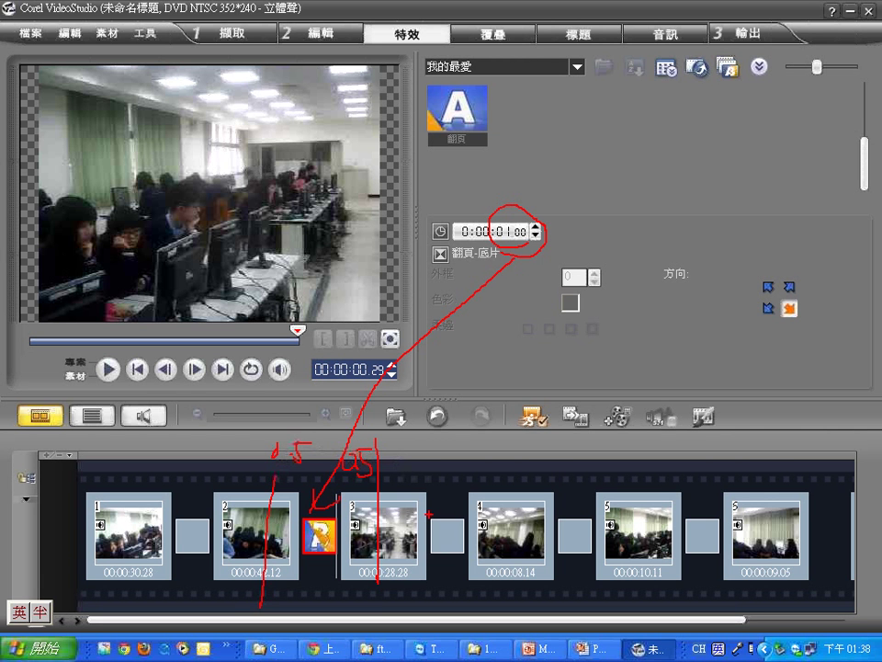
mouse_move(424, 432)
left_mouse_down()
mouse_move(403, 495)
mouse_move(431, 477)
left_mouse_up()
key("Escape")
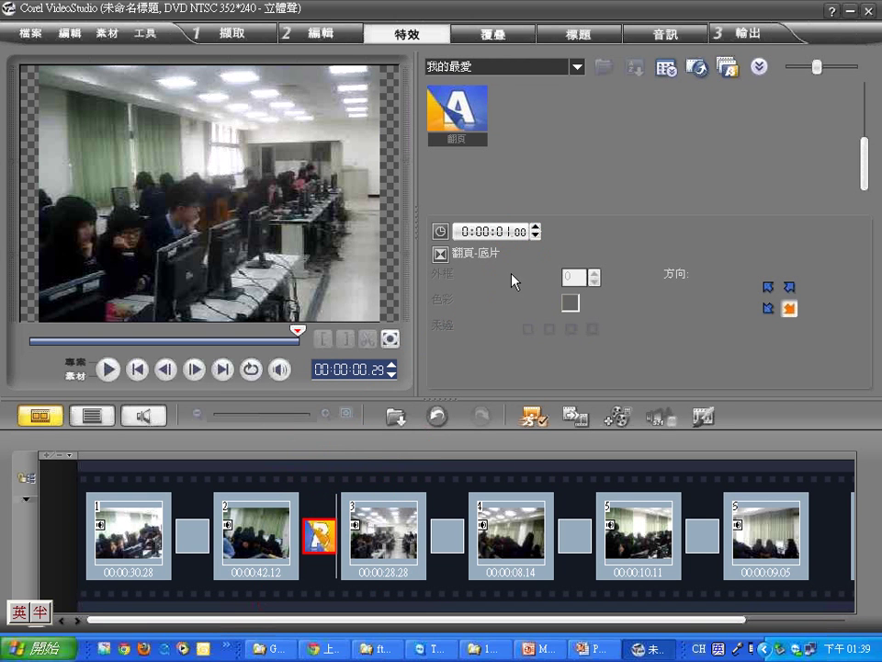
Switch to Windows Explorer, open the 第一天照片 folder, and insert DSCN7887.JPG after the fourth storyboard clip in VideoStudio
left_click(344, 37)
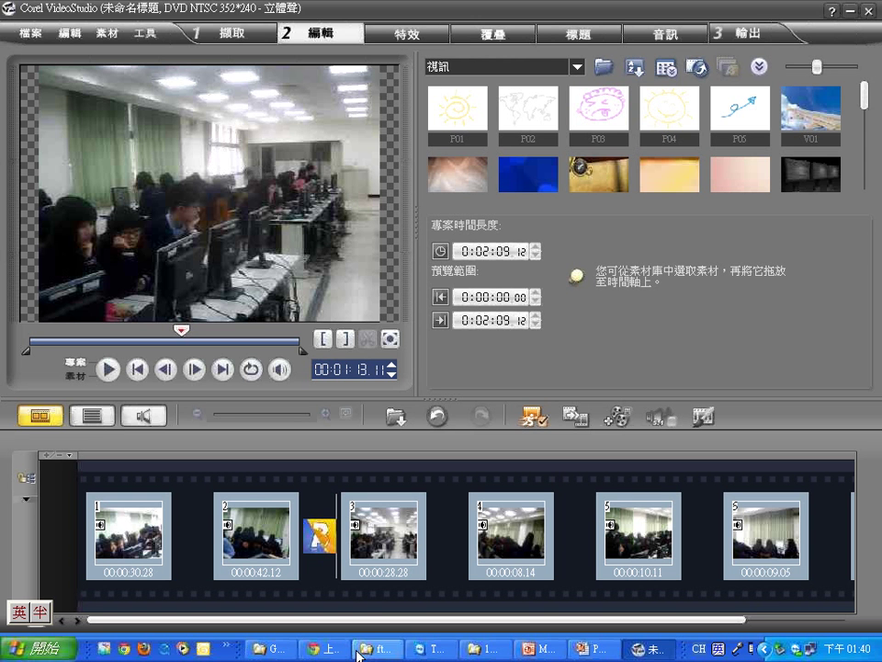
left_click(480, 648)
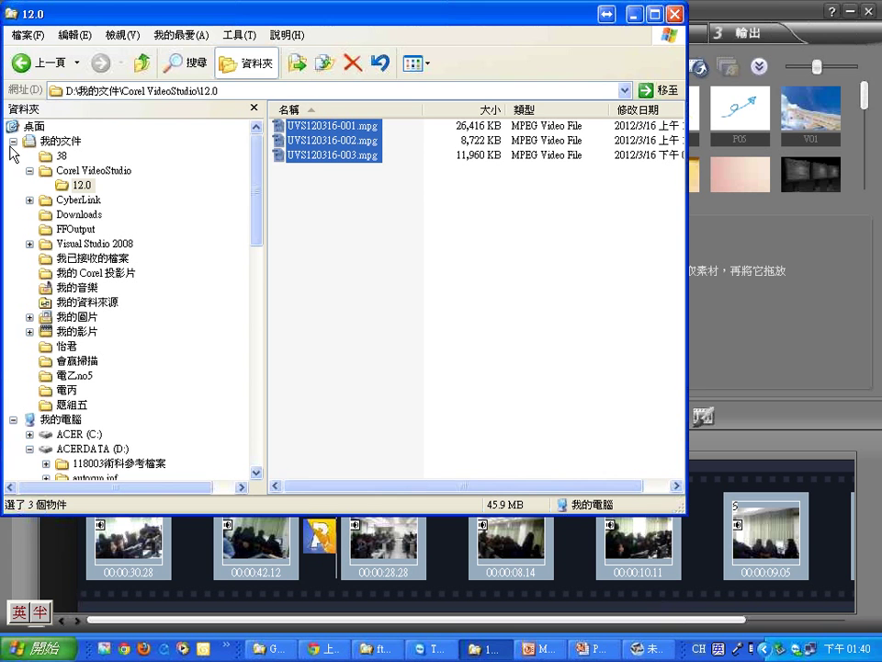
left_click(13, 140)
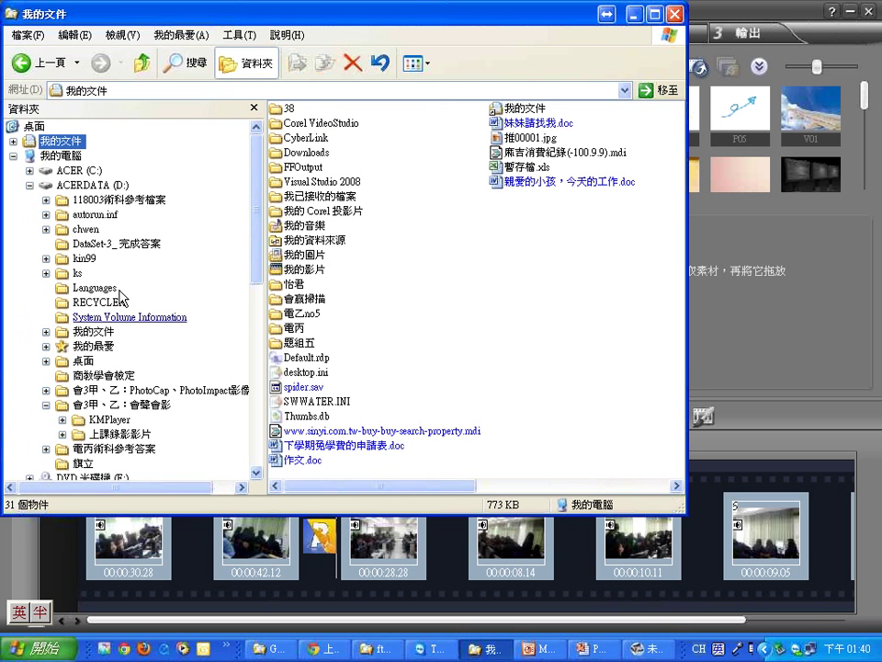
left_click(29, 185)
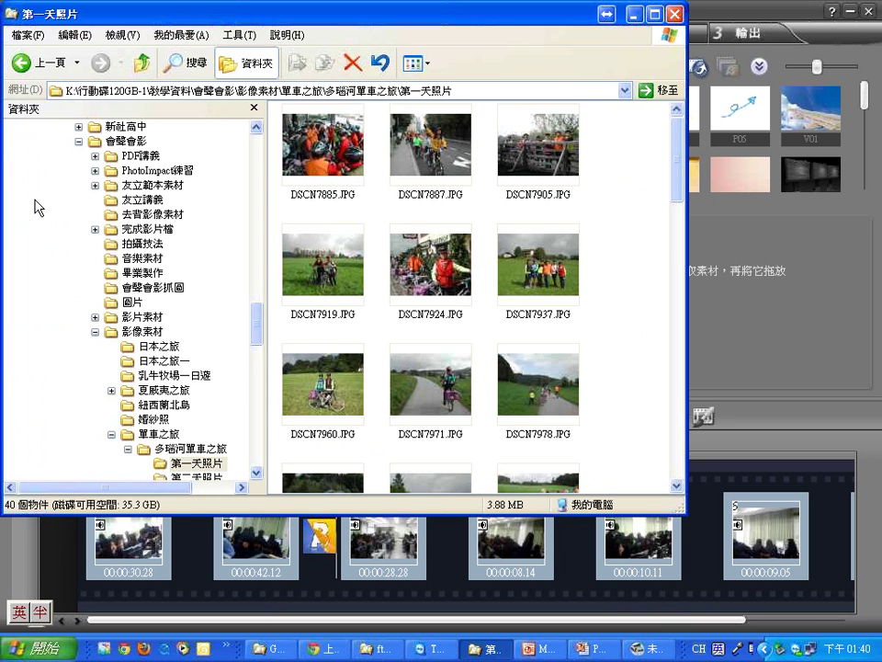
left_click_drag(443, 148, 585, 570)
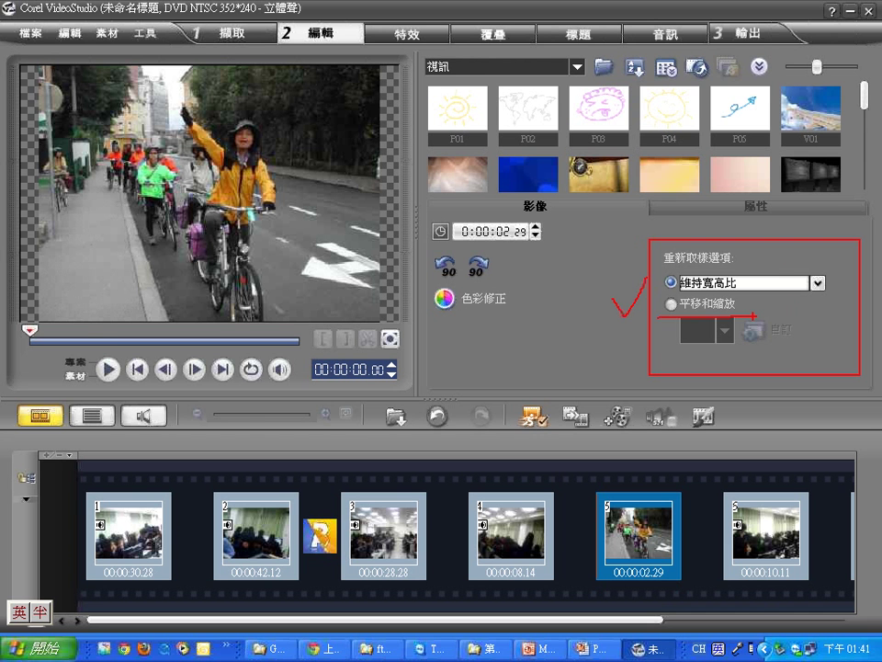
Enable 平移和縮放 for the inserted photo, look through its presets, and open its custom settings
left_click(672, 304)
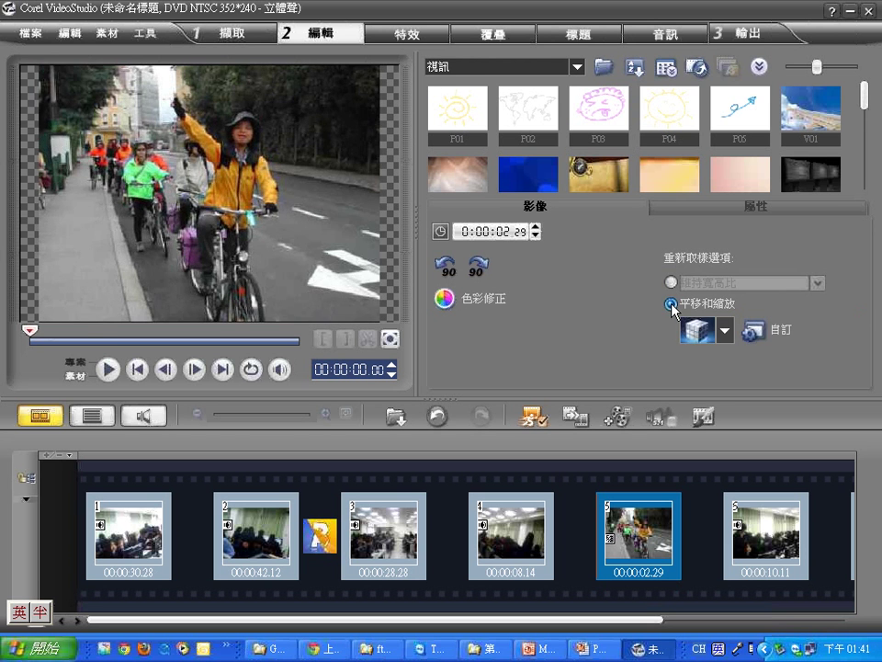
left_click(724, 331)
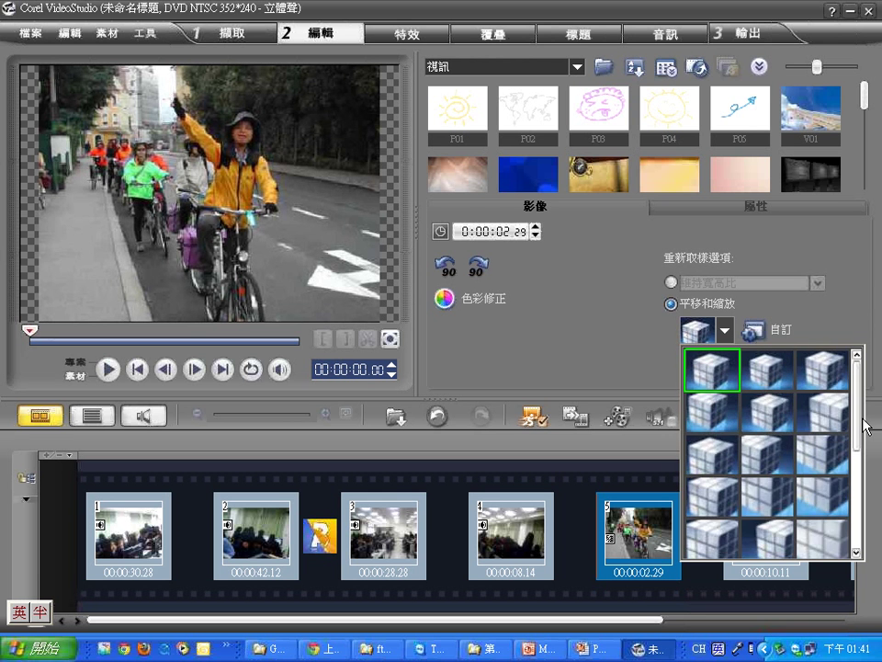
left_click_drag(859, 410, 859, 467)
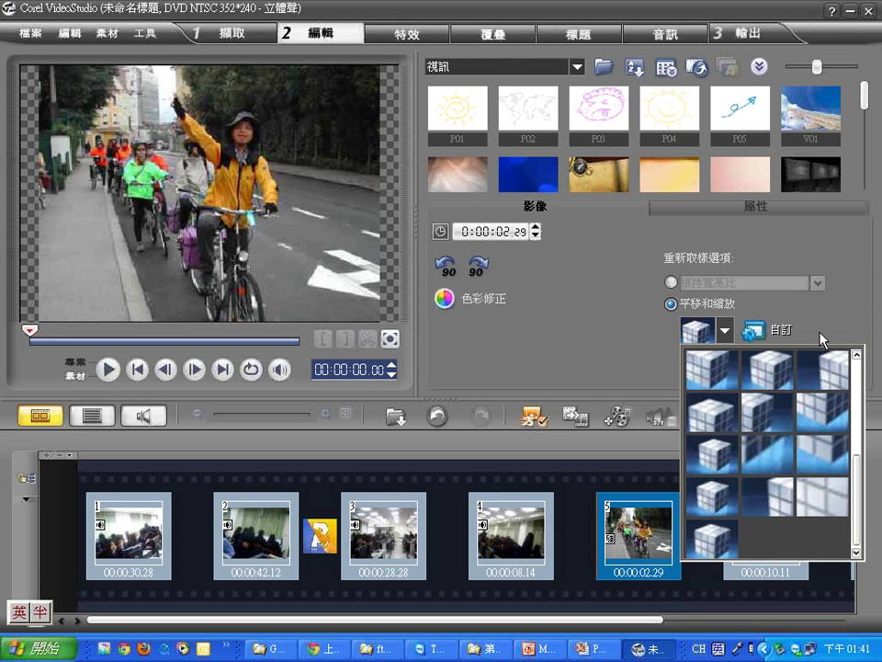
left_click(772, 331)
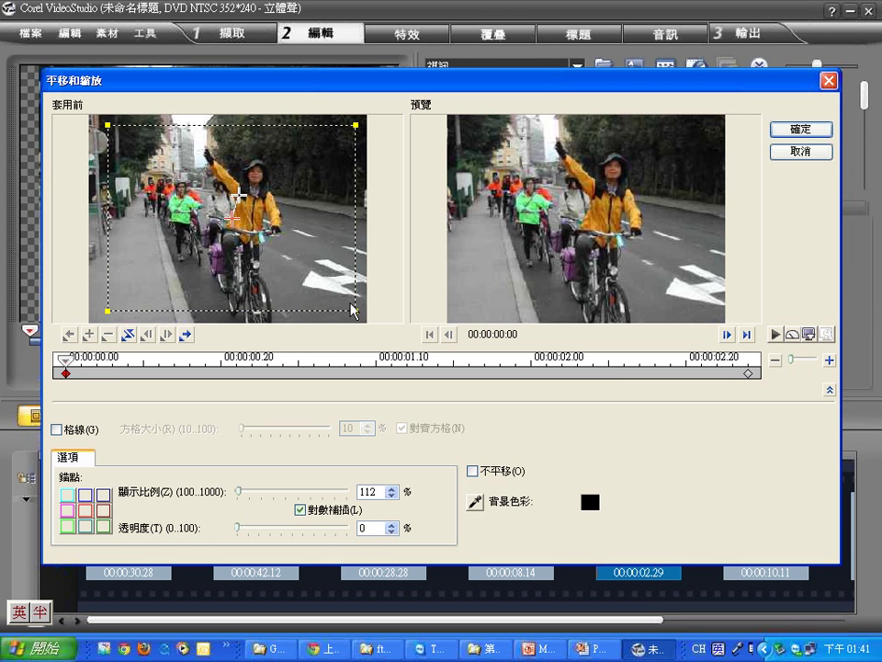
mouse_move(78, 361)
left_mouse_down()
mouse_move(69, 394)
mouse_move(86, 365)
left_mouse_up()
mouse_move(750, 384)
left_mouse_down()
mouse_move(768, 377)
mouse_move(730, 369)
mouse_move(740, 395)
left_mouse_up()
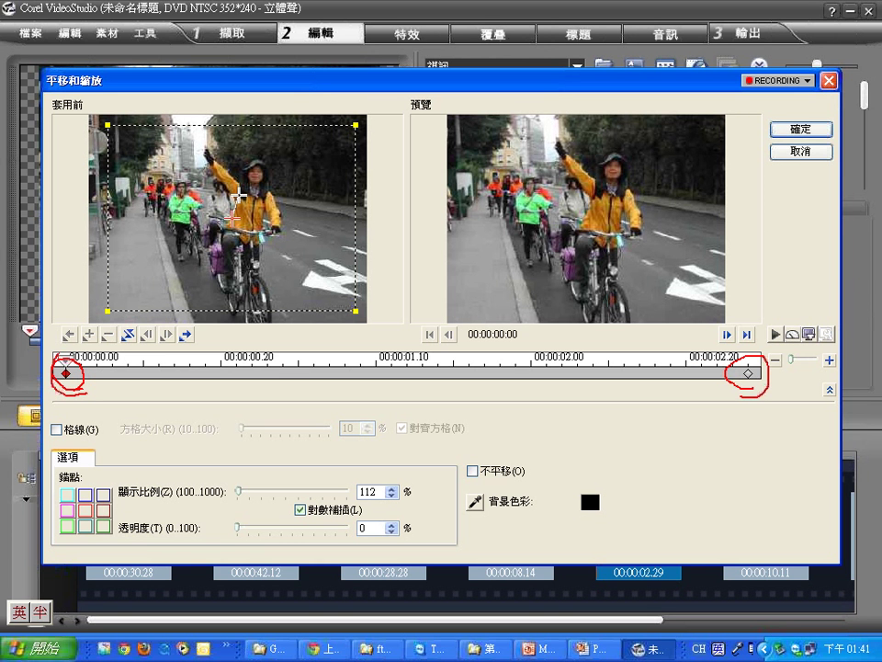
left_click_drag(60, 355, 83, 388)
left_click_drag(736, 361, 747, 394)
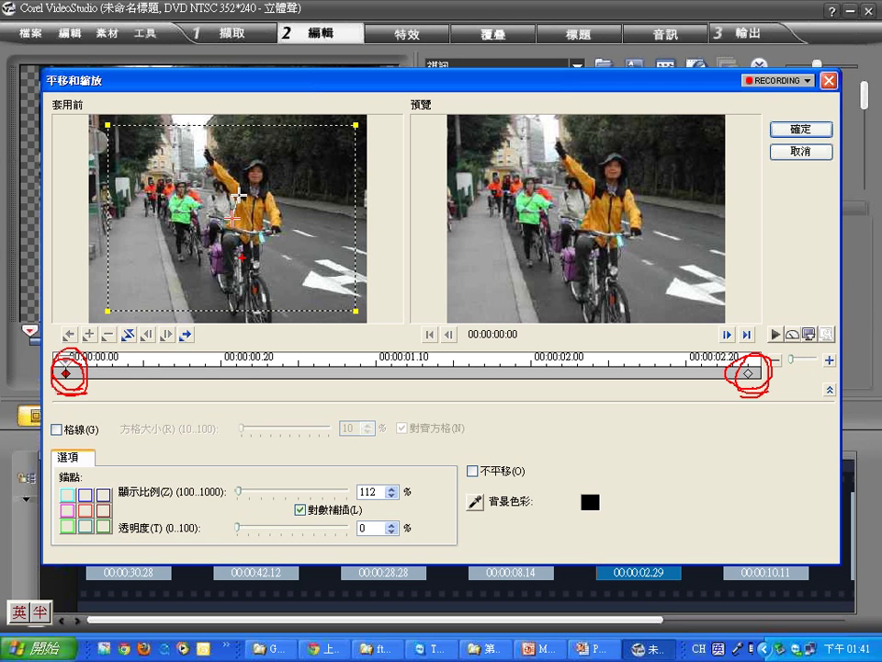
mouse_move(78, 357)
left_mouse_down()
mouse_move(122, 285)
mouse_move(228, 219)
left_mouse_up()
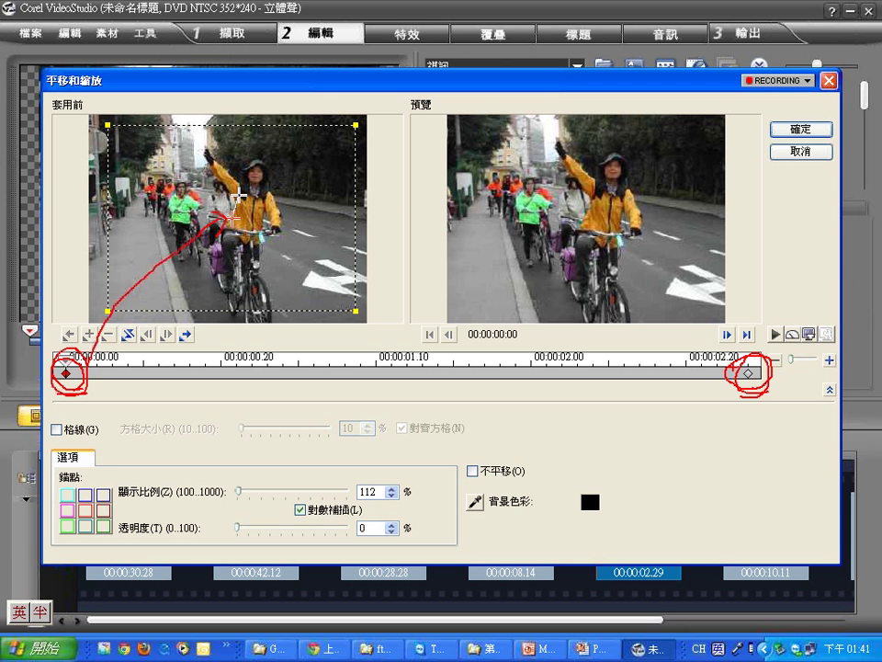
mouse_move(686, 327)
left_mouse_down()
mouse_move(431, 213)
mouse_move(285, 184)
mouse_move(246, 191)
left_mouse_up()
key("Right")
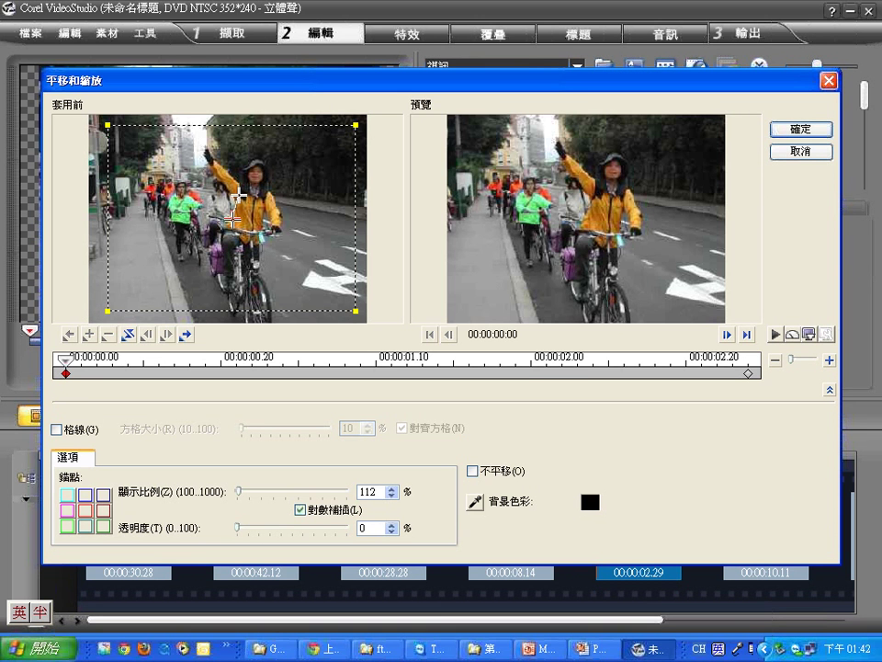
Set the start keyframe's zoom to 170% and center its frame on the front rider's upper body, and select the end keyframe
left_click_drag(239, 232, 248, 217)
left_click_drag(122, 308, 161, 266)
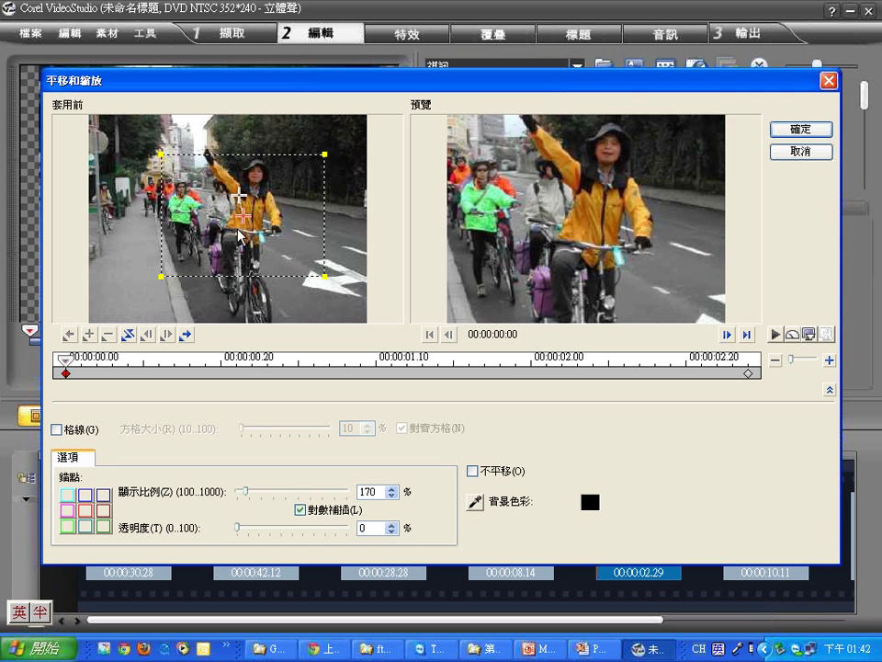
left_click_drag(235, 211, 243, 200)
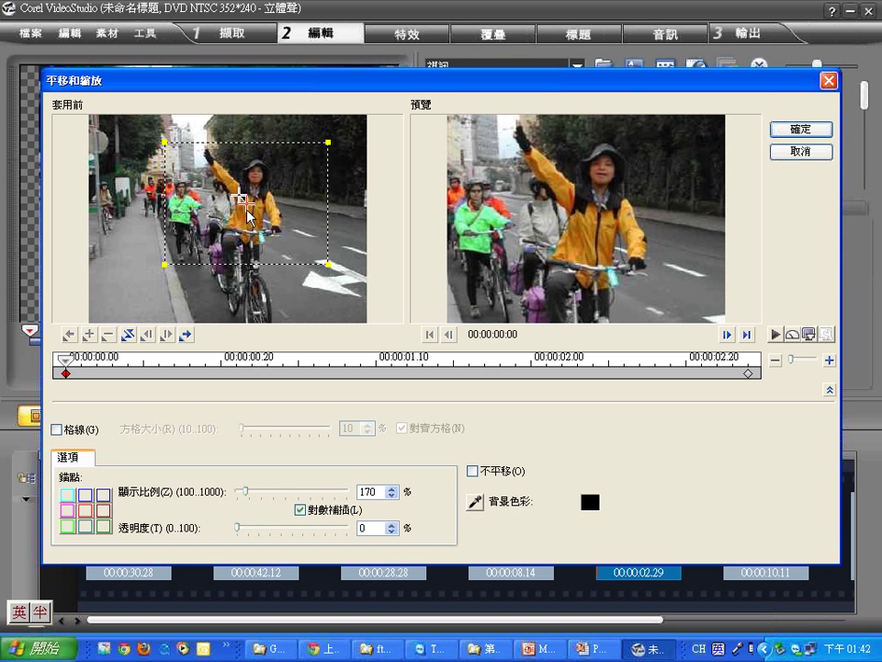
left_click(749, 373)
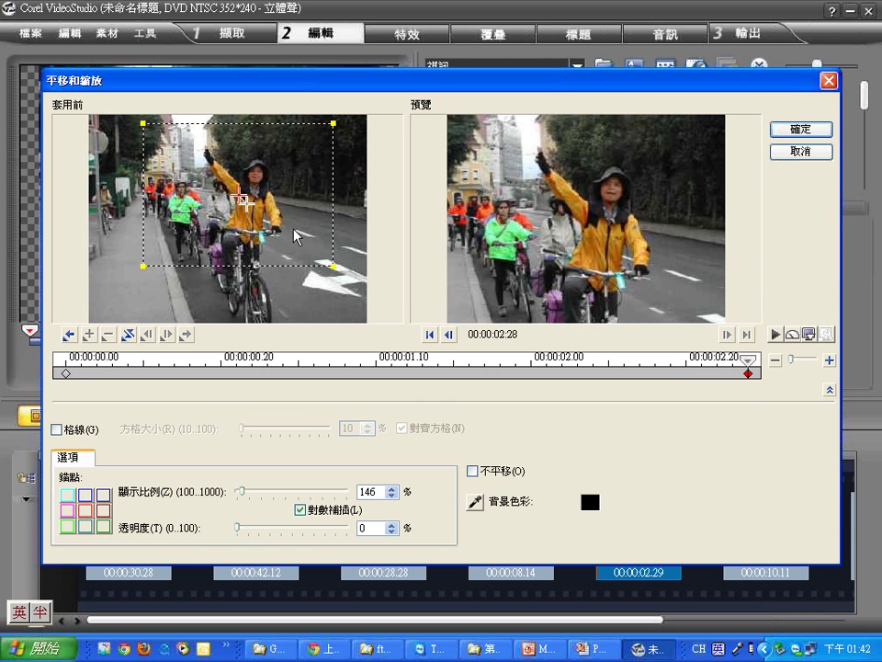
Center the end keyframe's frame on the rider in green, preview the movement, and accept the 平移和縮放 settings
left_click_drag(292, 196, 248, 203)
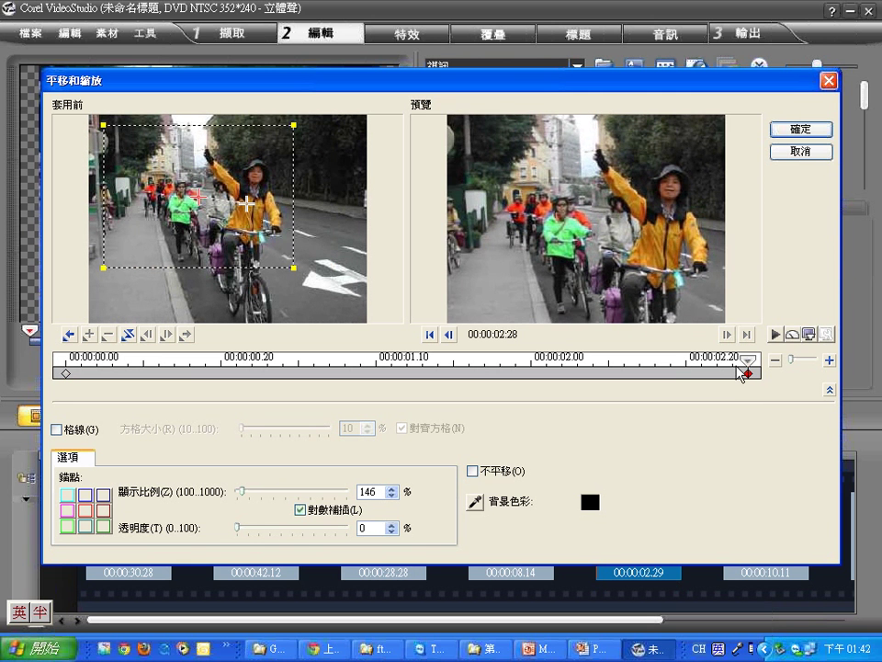
left_click(777, 334)
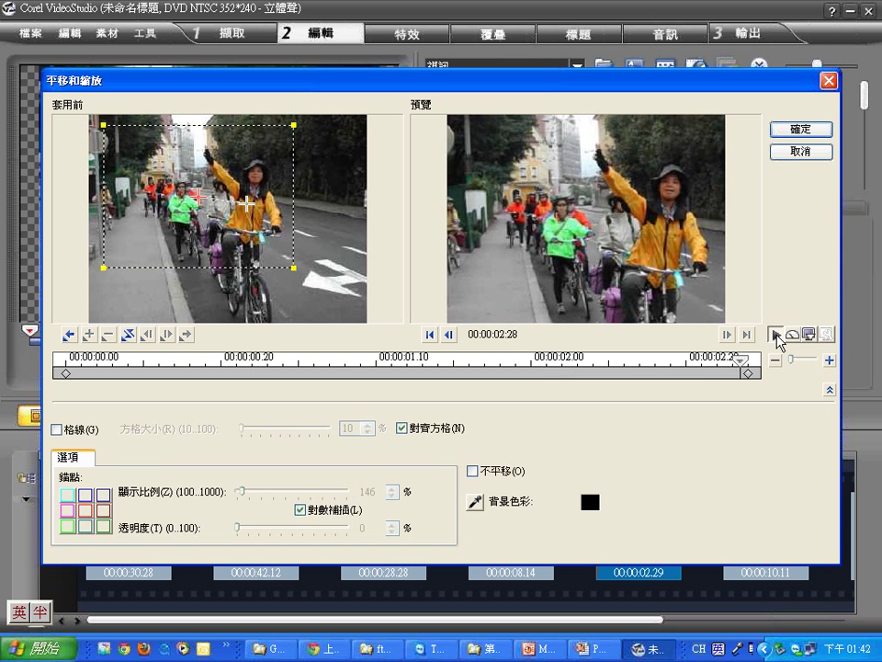
left_click(778, 336)
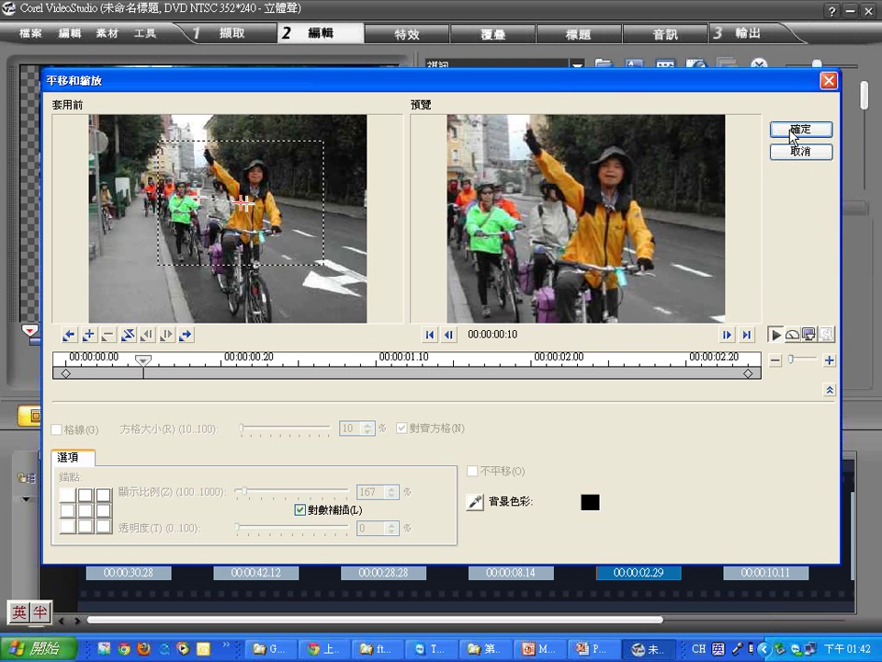
left_click(792, 131)
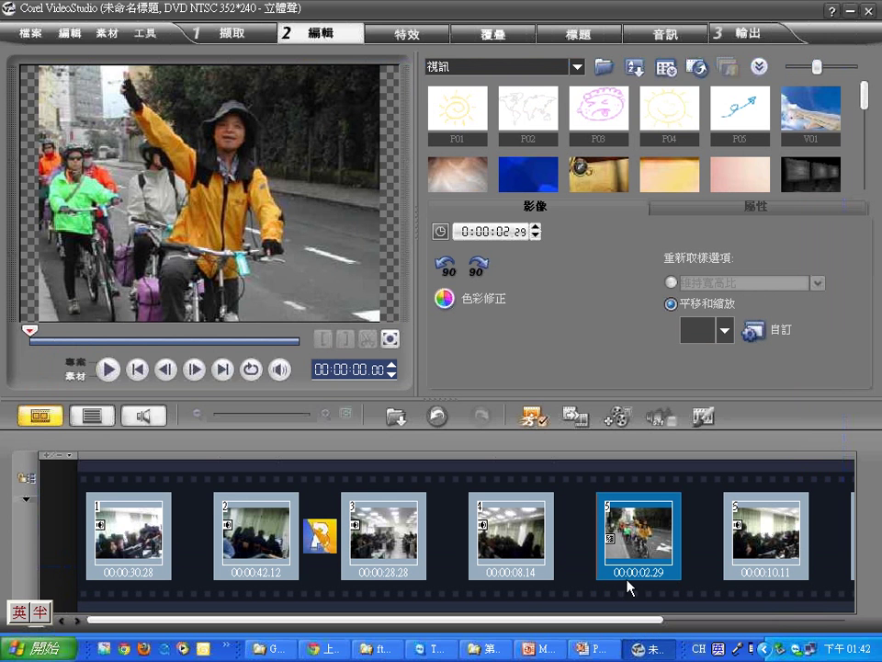
Insert the photo of cyclists on the wooden bridge from Windows Explorer after the fifth storyboard clip, and reselect the orange-jacket rider photo
left_click(483, 650)
mouse_move(538, 147)
left_mouse_down()
mouse_move(670, 364)
mouse_move(723, 477)
mouse_move(727, 519)
mouse_move(718, 521)
left_mouse_up()
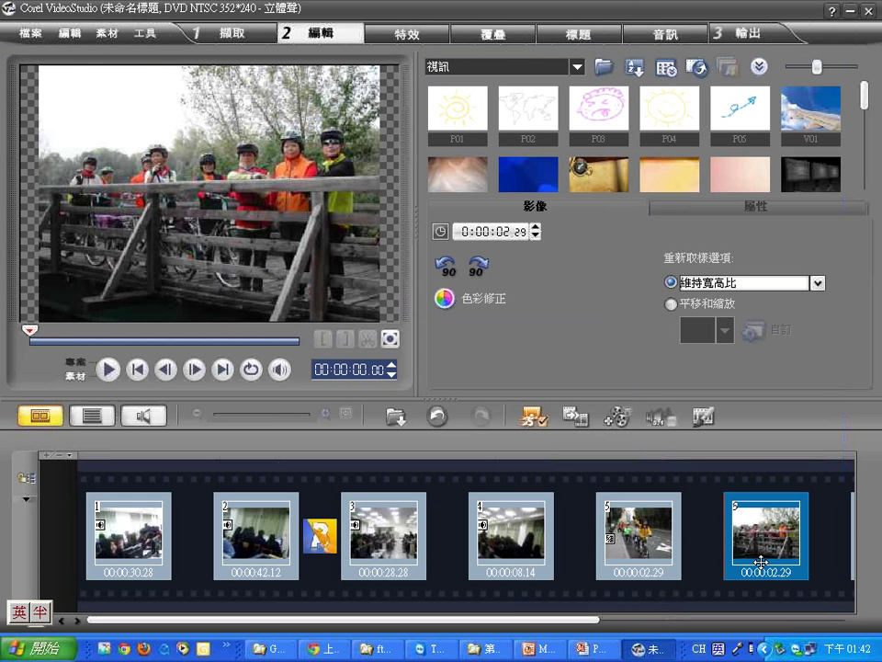
left_click(648, 520)
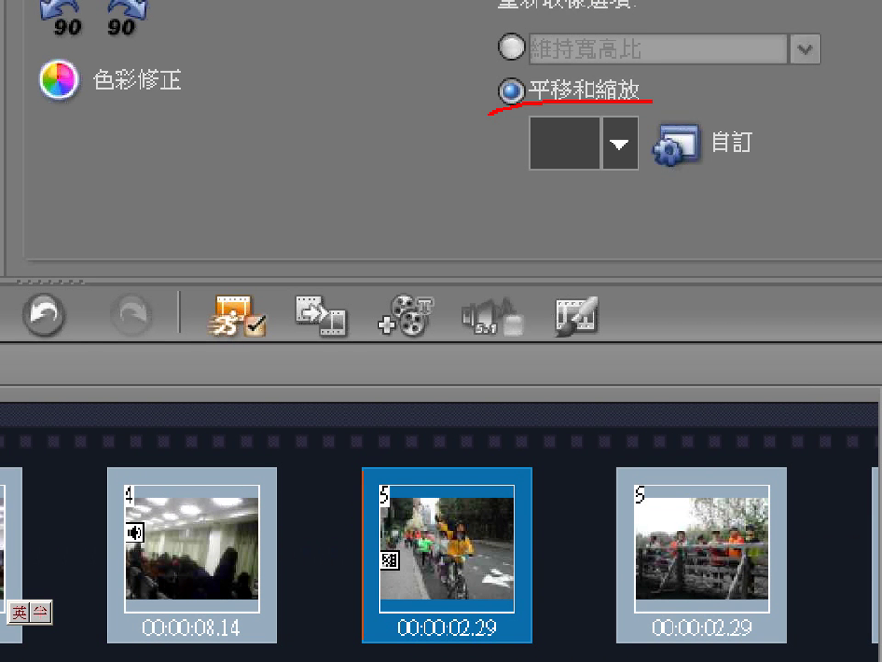
left_click_drag(653, 96, 677, 101)
left_click_drag(437, 566, 490, 533)
left_click_drag(490, 534, 497, 517)
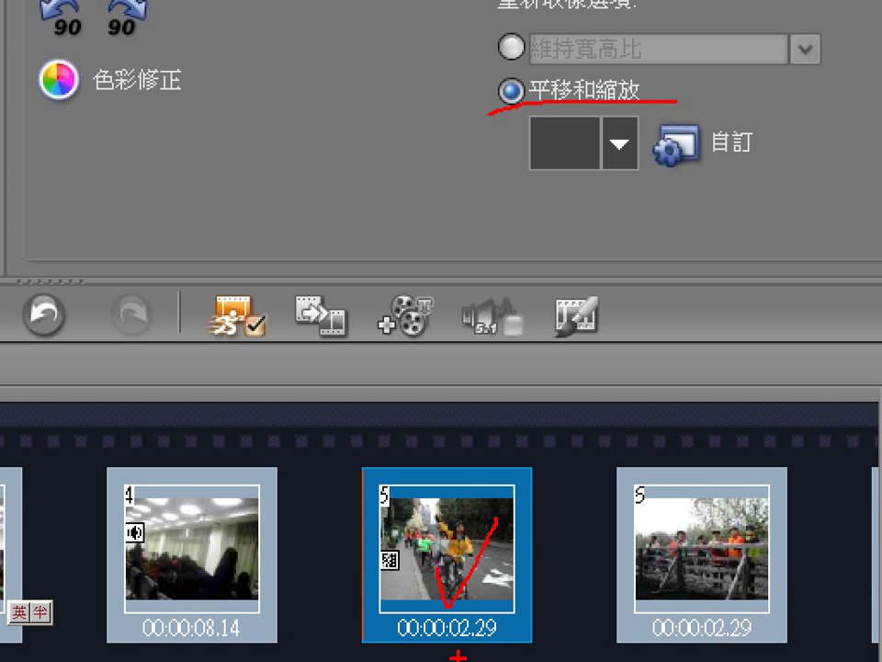
left_click_drag(392, 624, 441, 659)
left_click_drag(563, 559, 432, 655)
left_click_drag(563, 557, 451, 653)
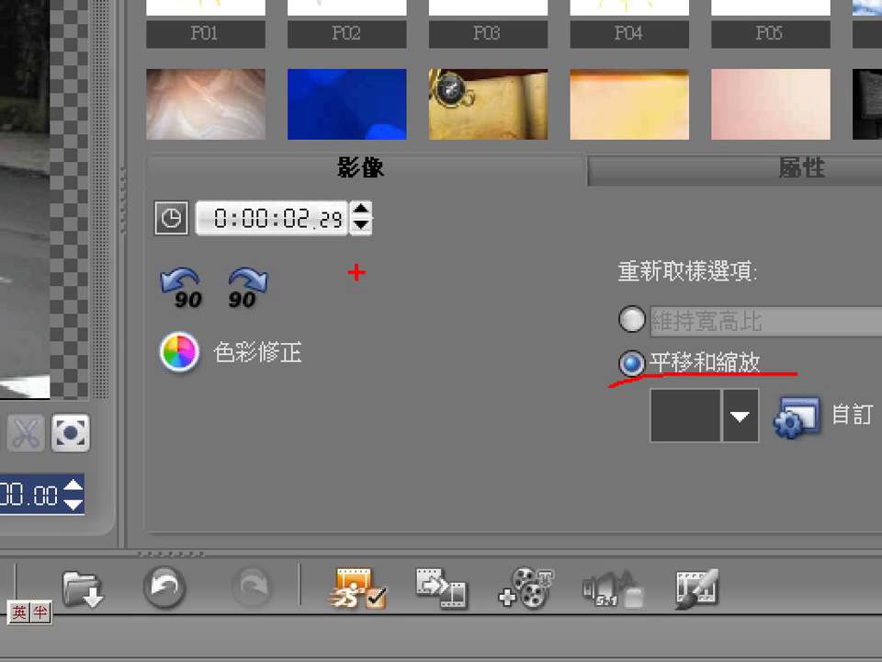
mouse_move(269, 143)
left_mouse_down()
mouse_move(307, 164)
mouse_move(352, 75)
left_mouse_up()
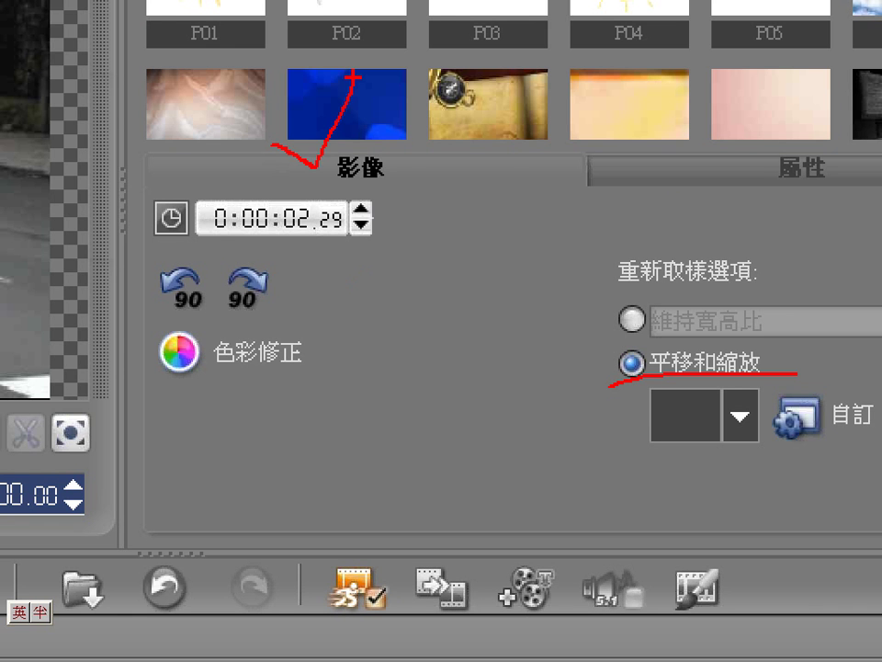
key("Escape")
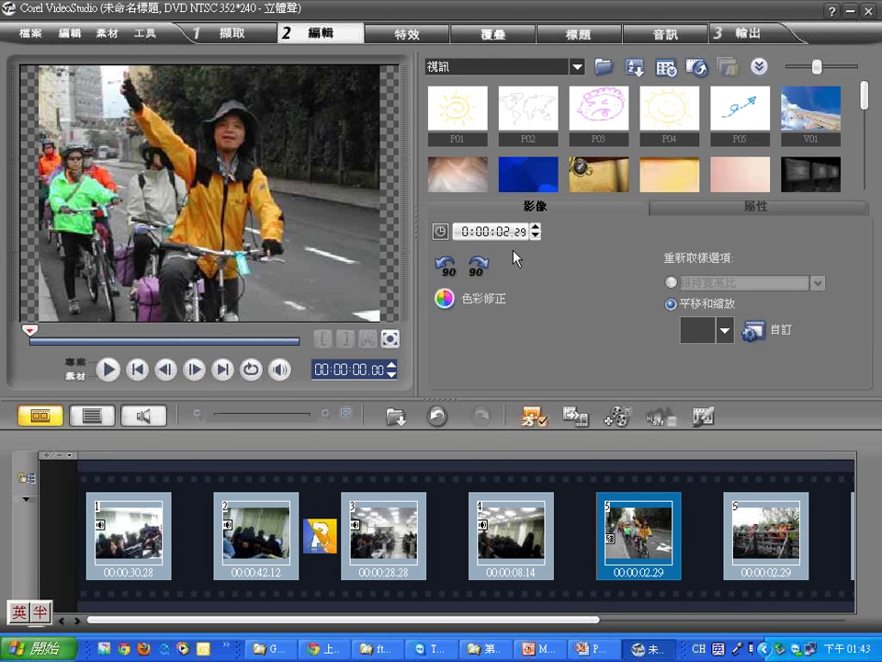
Set the duration of the orange-jacket rider photo in the storyboard to 0:00:05.00
left_click(505, 234)
left_click(537, 228)
left_click(536, 228)
left_click(659, 579)
left_click_drag(649, 546, 583, 555)
left_click(501, 537)
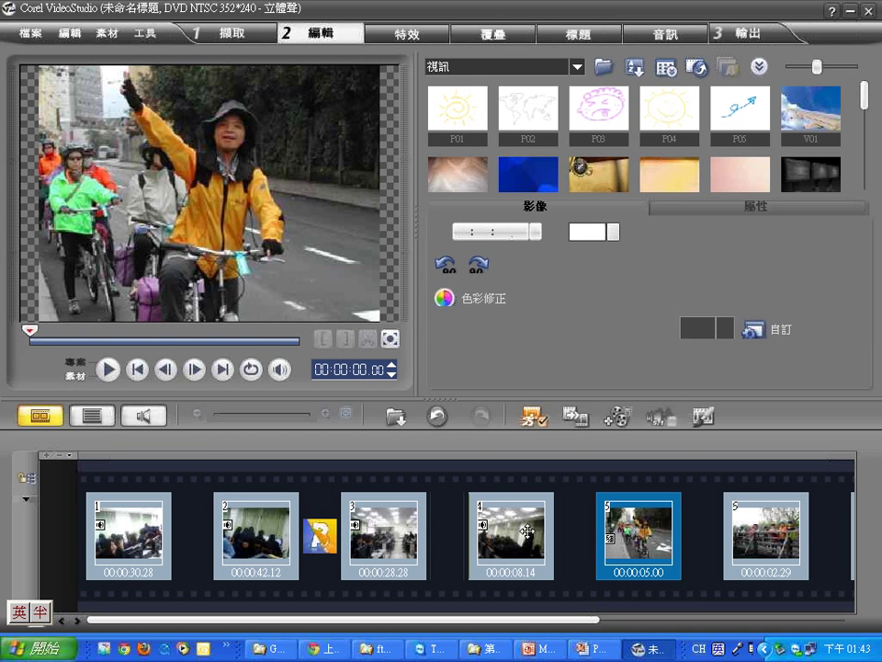
Compare the options of the second, third and fourth video clips with those of the fifth clip, the photo
left_click(419, 525)
left_click(238, 540)
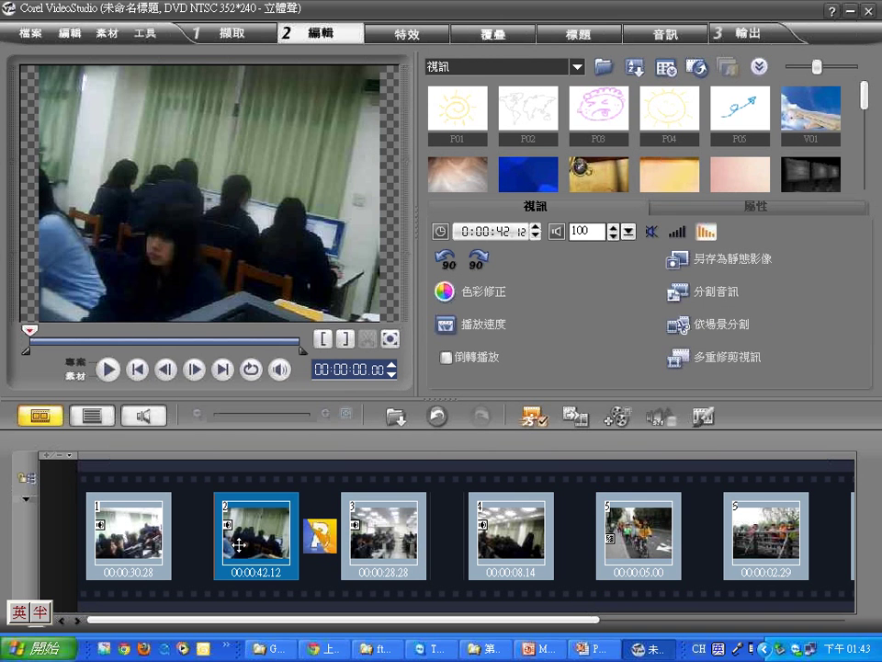
left_click(481, 526)
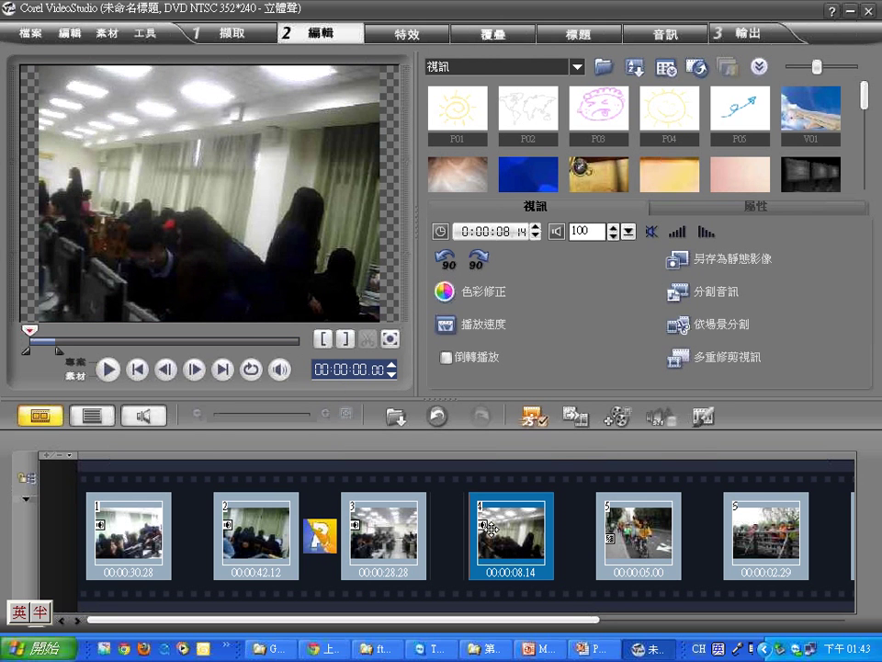
left_click(381, 526)
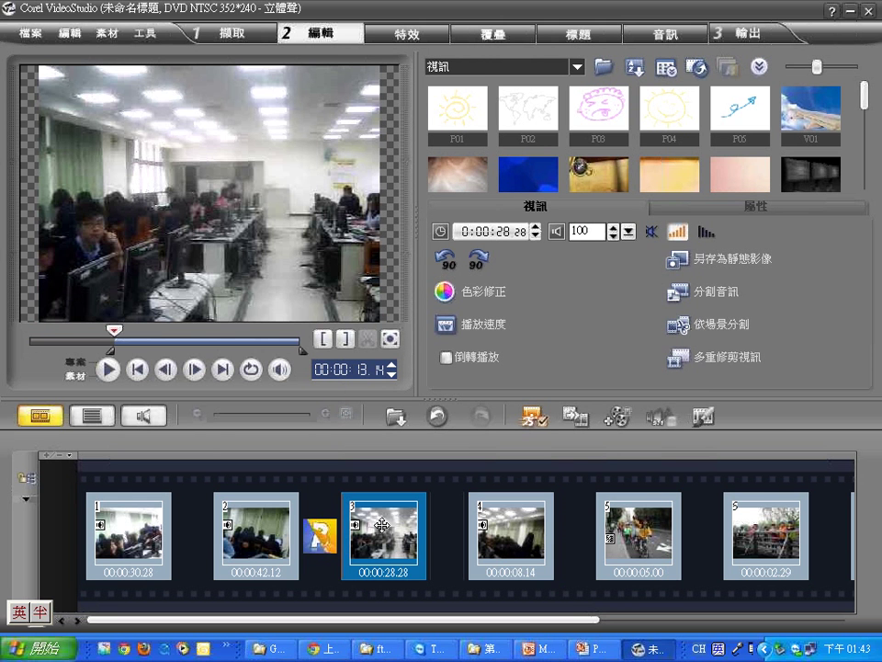
left_click(632, 539)
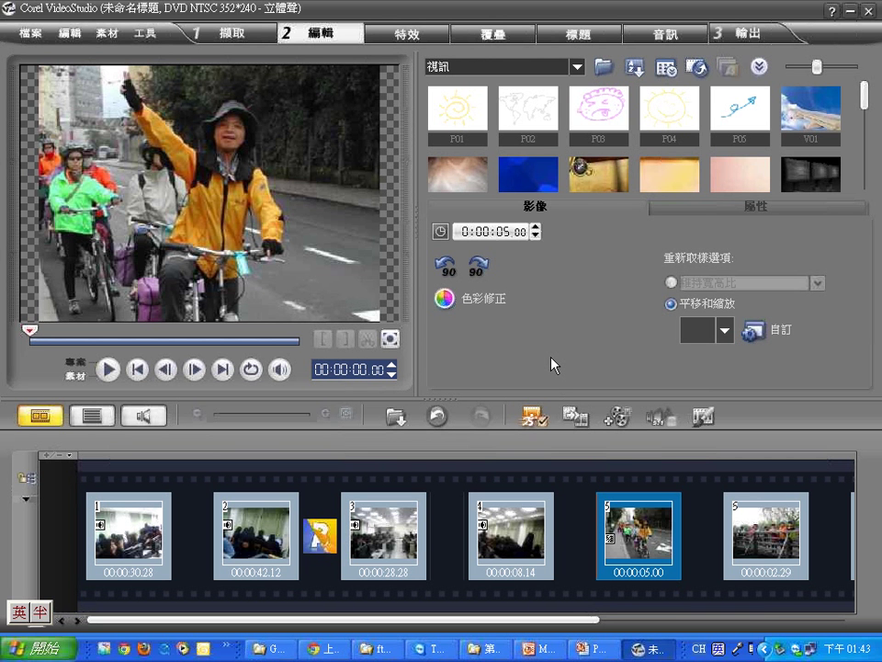
left_click(497, 517)
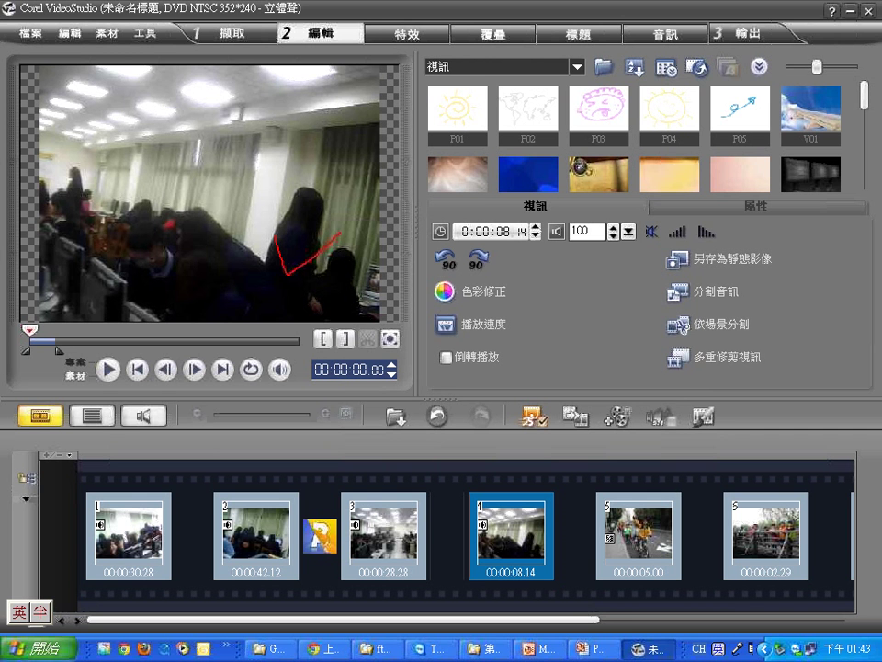
left_click_drag(340, 231, 372, 191)
mouse_move(795, 585)
left_mouse_down()
mouse_move(822, 577)
mouse_move(69, 571)
mouse_move(90, 474)
mouse_move(809, 470)
mouse_move(816, 568)
left_mouse_up()
left_click_drag(815, 513, 800, 611)
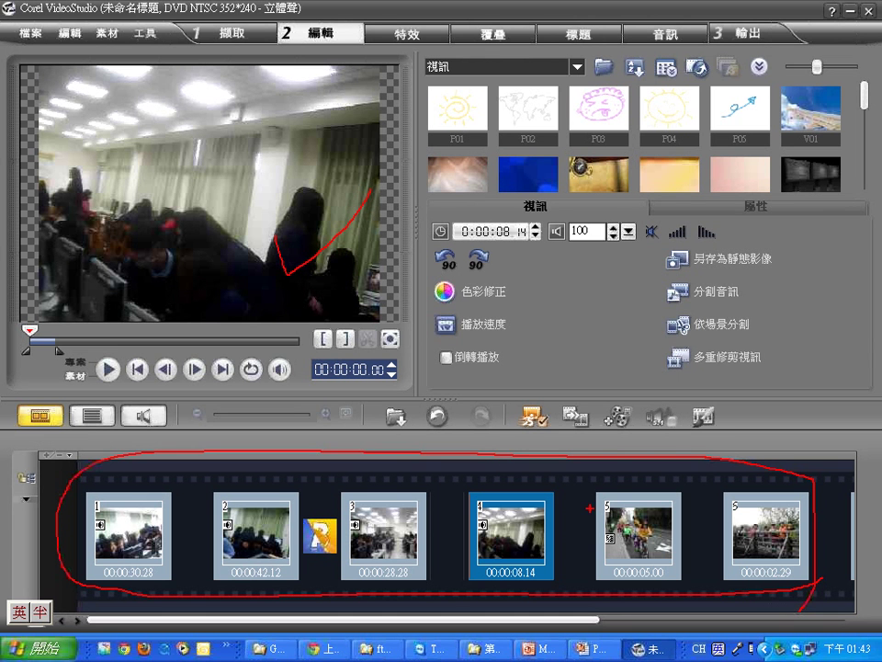
mouse_move(115, 389)
left_mouse_down()
mouse_move(130, 387)
mouse_move(73, 386)
mouse_move(42, 363)
mouse_move(92, 325)
mouse_move(73, 397)
left_mouse_up()
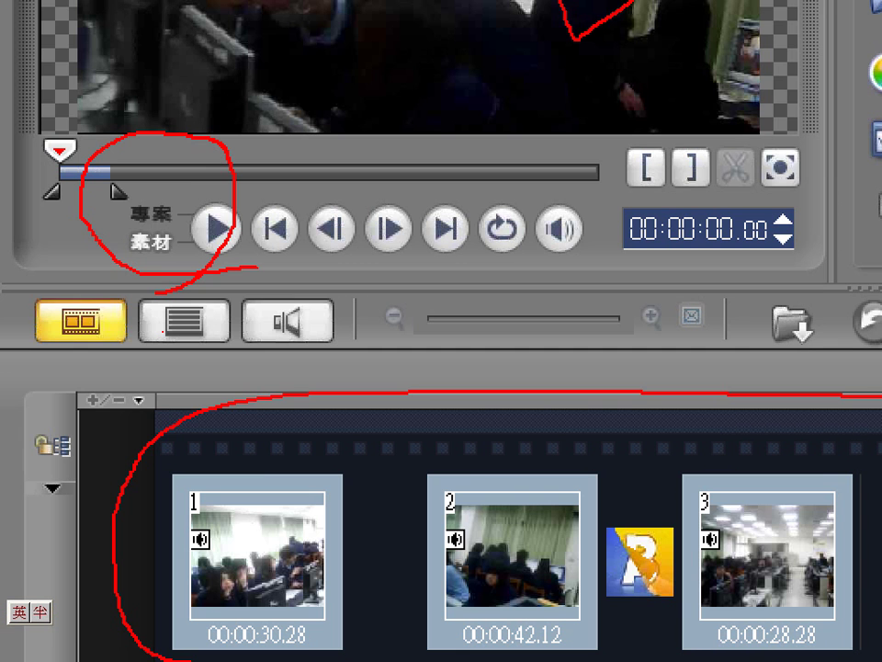
left_click_drag(168, 184, 225, 166)
left_click_drag(179, 230, 211, 195)
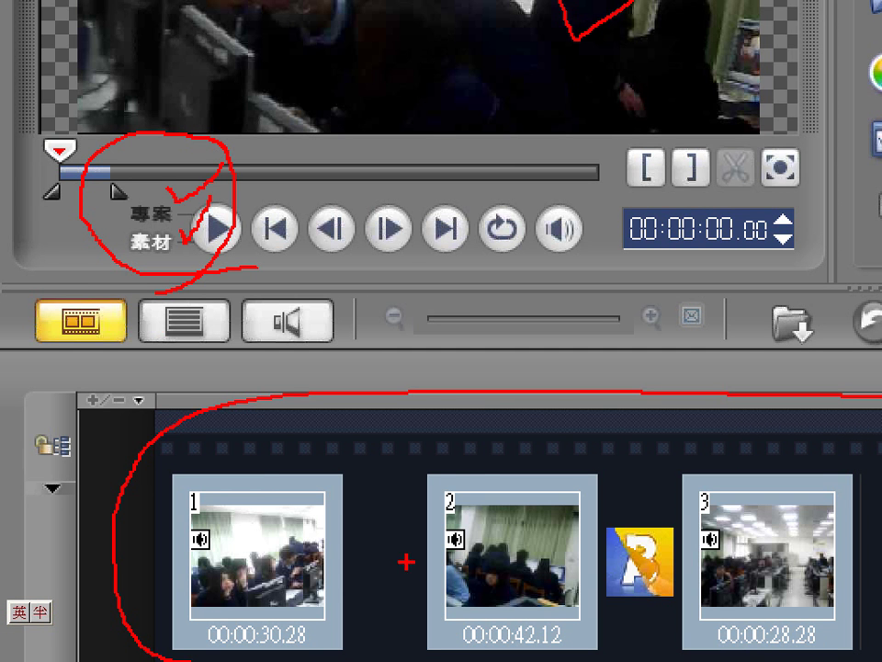
left_click_drag(255, 471, 273, 524)
left_click_drag(487, 462, 487, 512)
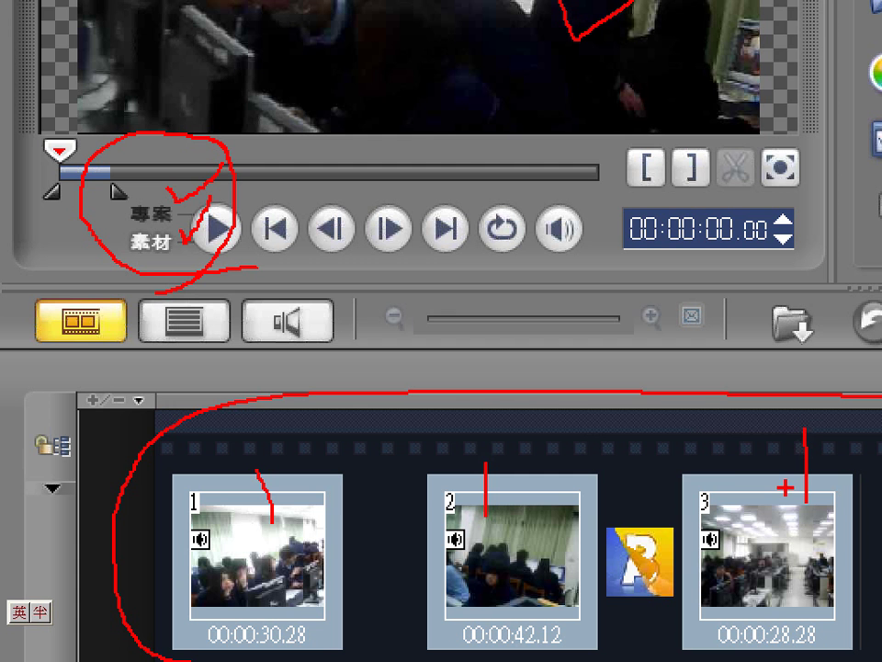
left_click_drag(805, 426, 864, 470)
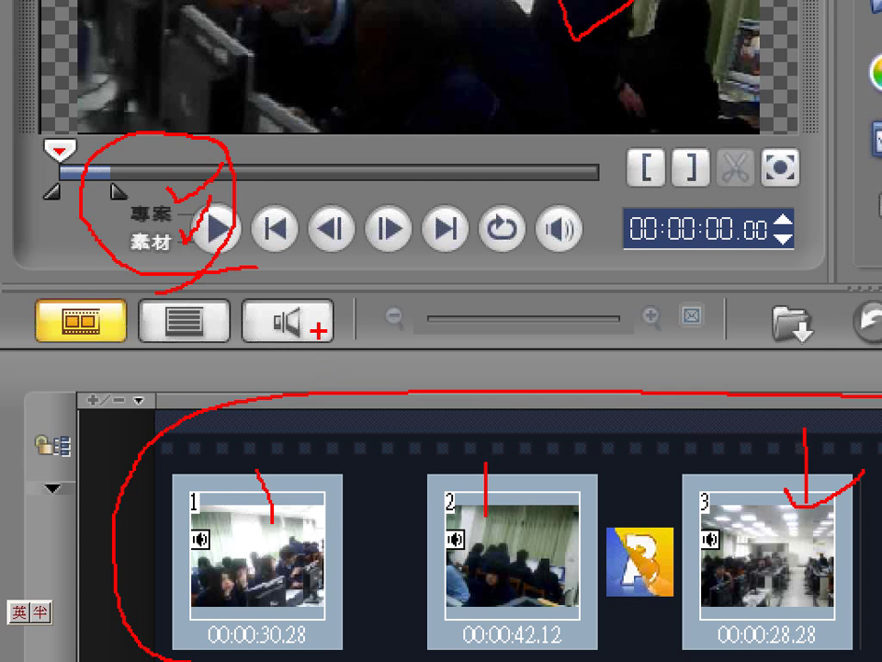
mouse_move(124, 234)
left_mouse_down()
mouse_move(180, 232)
mouse_move(110, 221)
left_mouse_up()
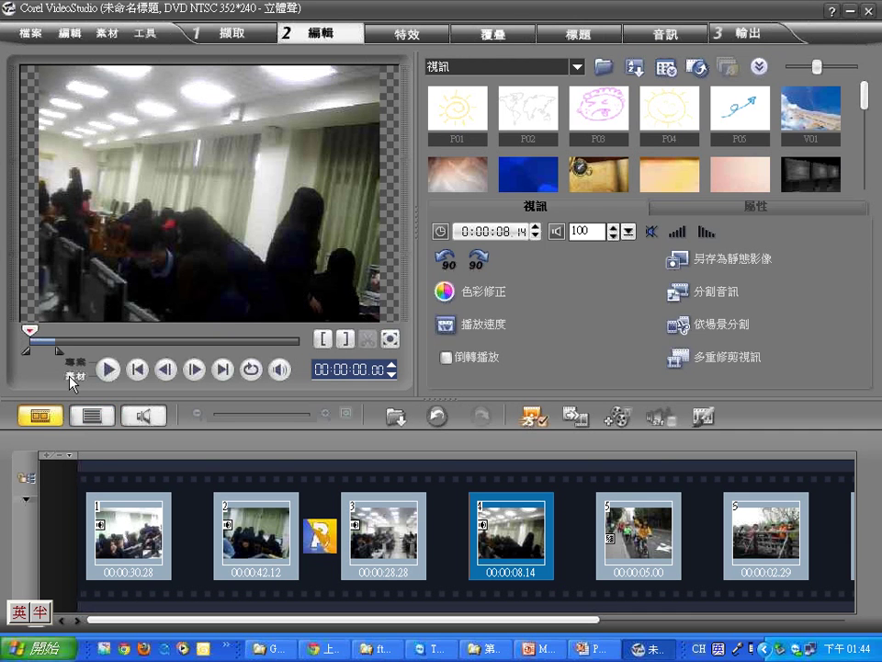
Switch the preview to 專案 mode and scrub through the project to its end and back to 00:01:31.11 in the third clip
left_click(147, 216)
left_click(74, 365)
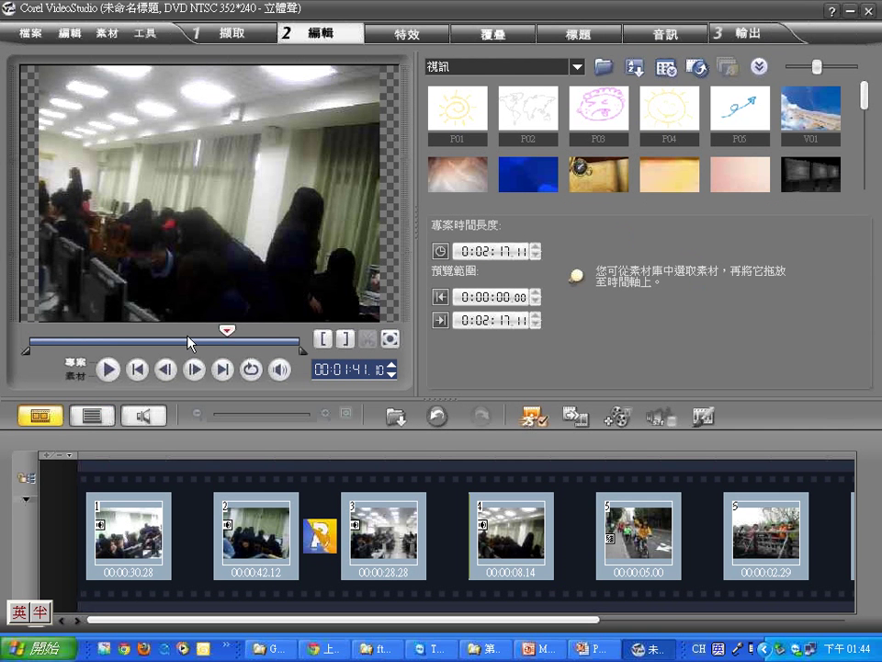
left_click_drag(231, 337, 298, 336)
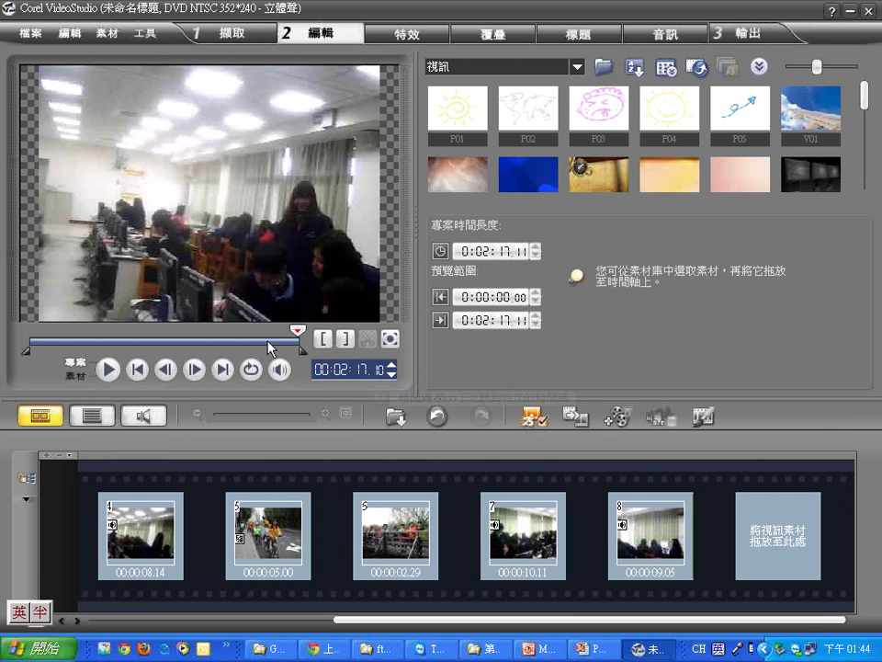
left_click_drag(296, 331, 213, 334)
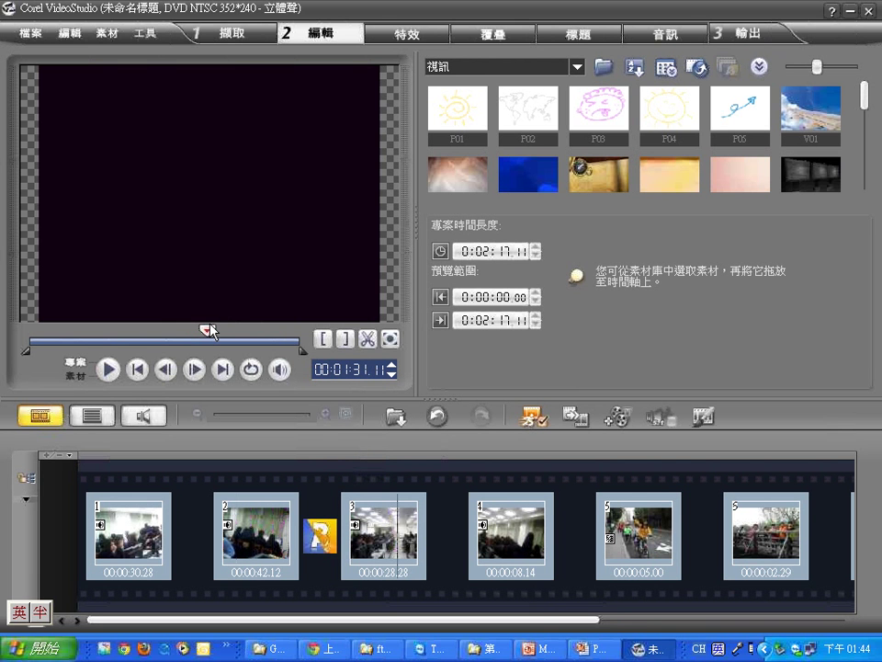
Return the playhead to the project's start, play the opening seconds of the whole project, and pause
mouse_move(410, 451)
left_mouse_down()
mouse_move(372, 497)
mouse_move(411, 592)
mouse_move(409, 450)
mouse_move(371, 434)
left_mouse_up()
key("Escape")
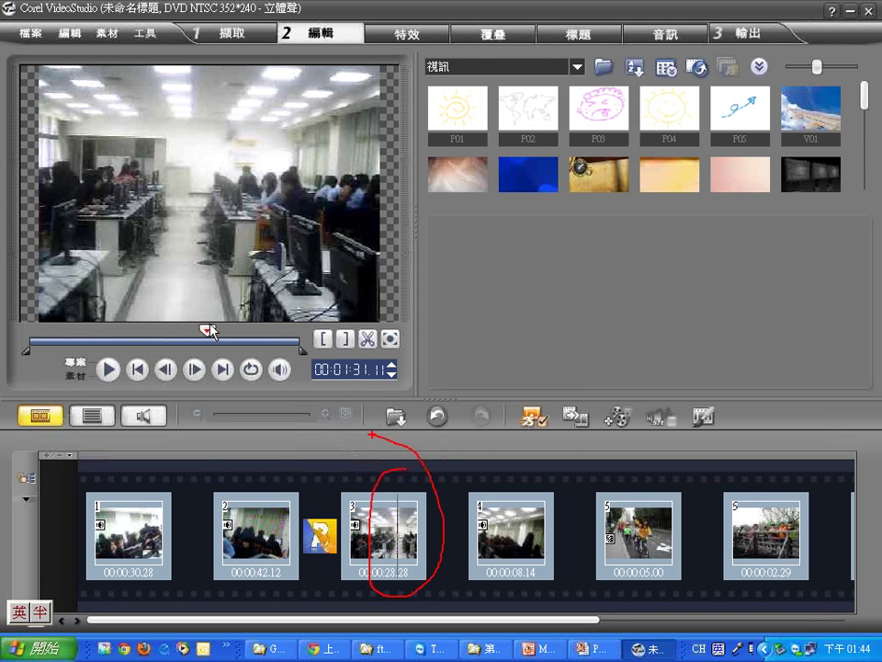
left_click_drag(213, 333, 28, 332)
left_click(109, 370)
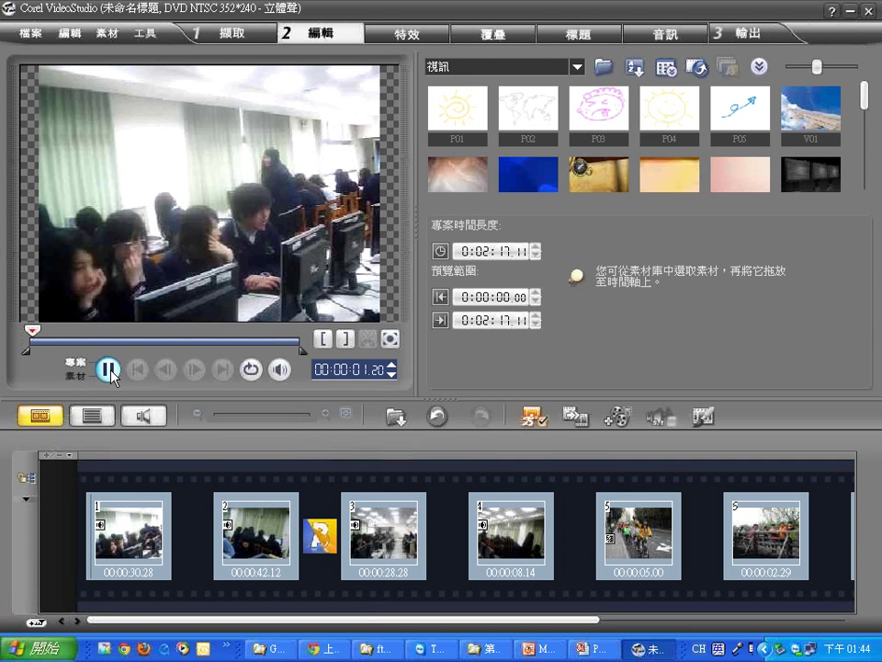
left_click(108, 370)
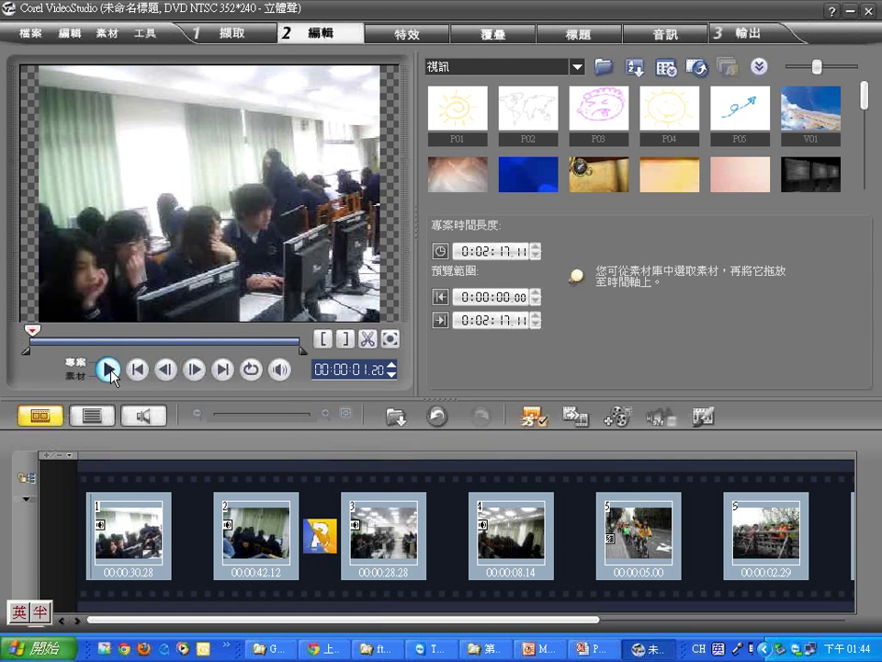